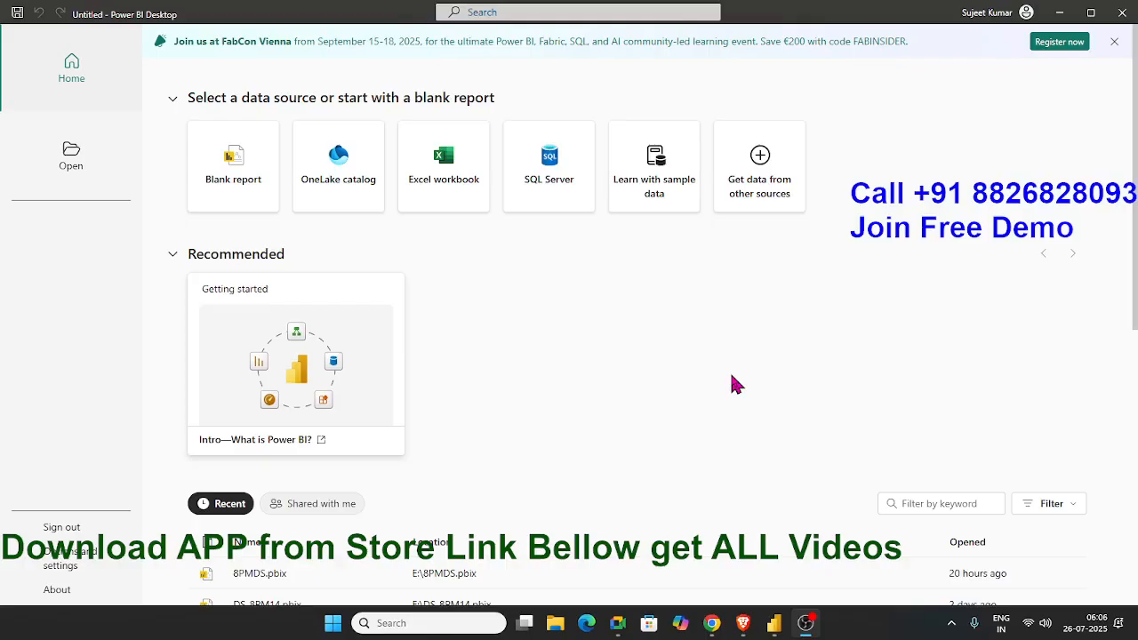
# Start a blank report and open the Project_Dashboard (1) Excel workbook from Downloads as its data source
pyautogui.click(679, 365)
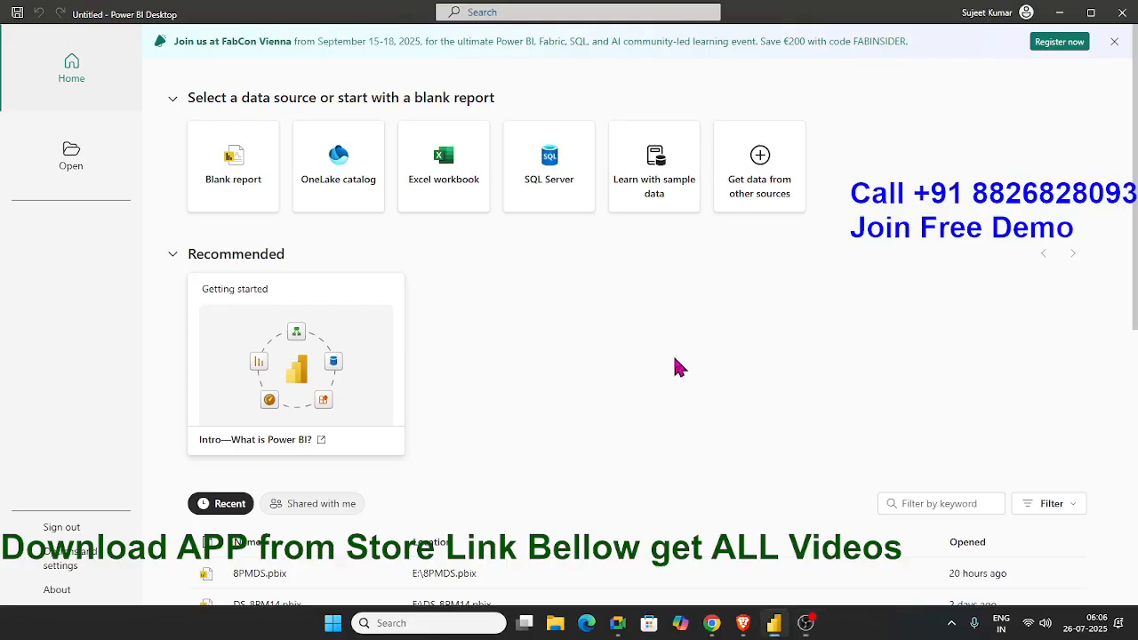
pyautogui.click(238, 214)
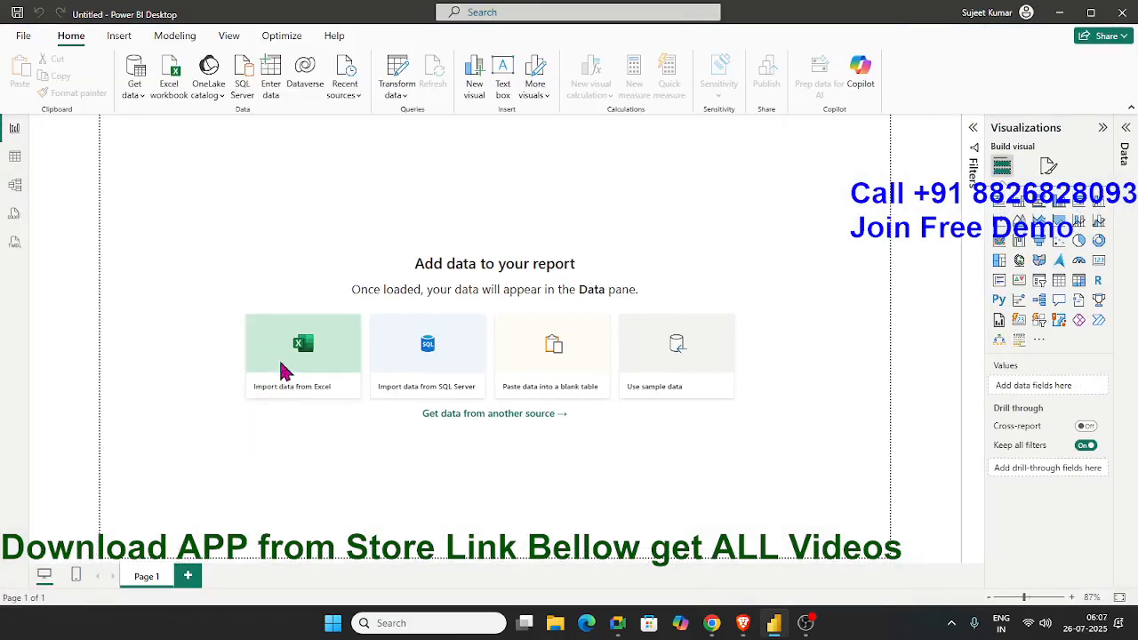
pyautogui.click(281, 370)
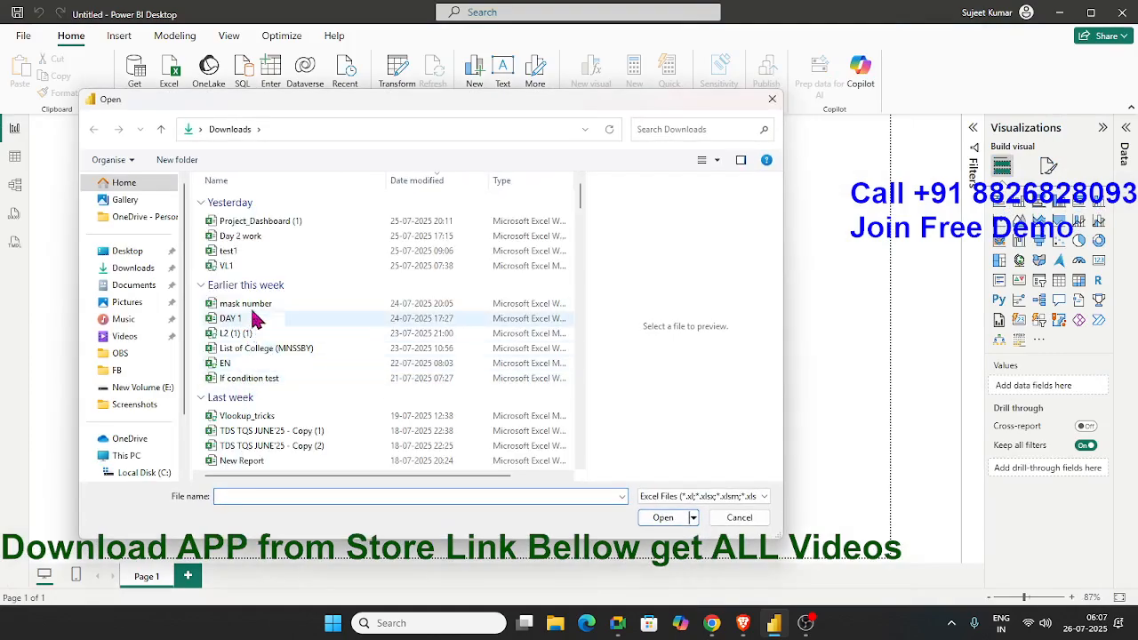
pyautogui.click(258, 223)
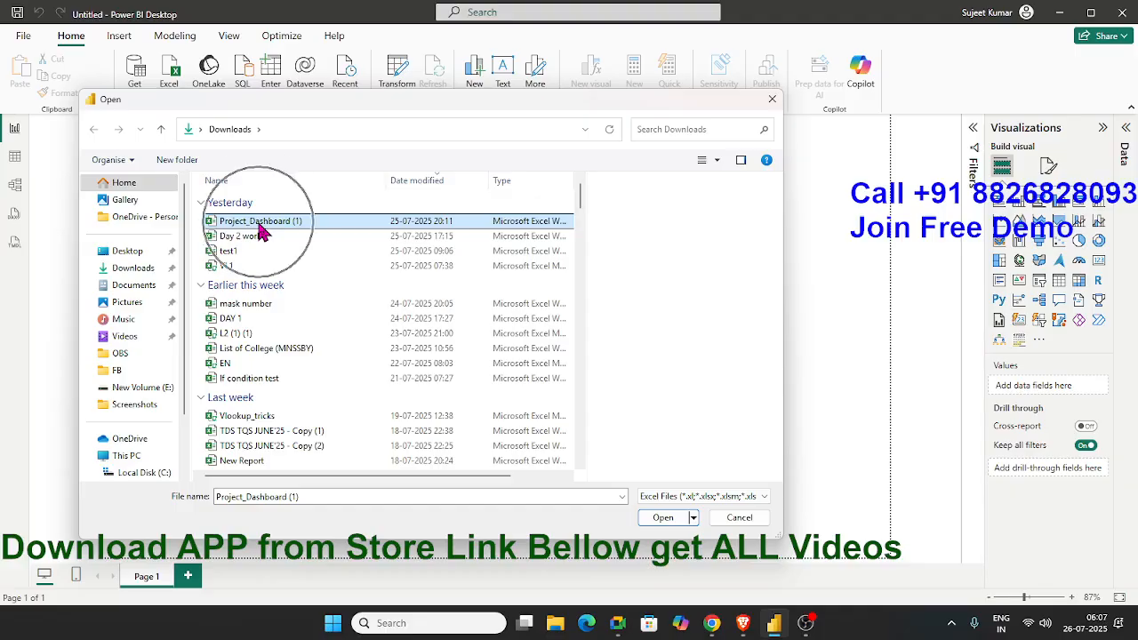
pyautogui.click(666, 519)
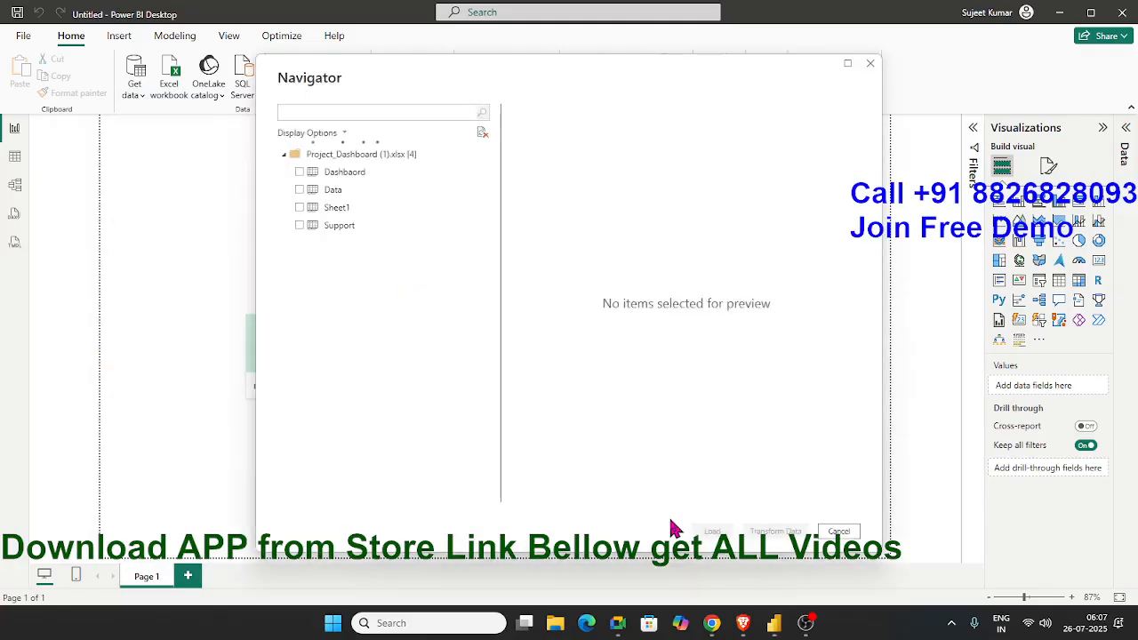
# Select the Data sheet of the workbook, preview its columns through Column14, and load it into the report
pyautogui.click(299, 189)
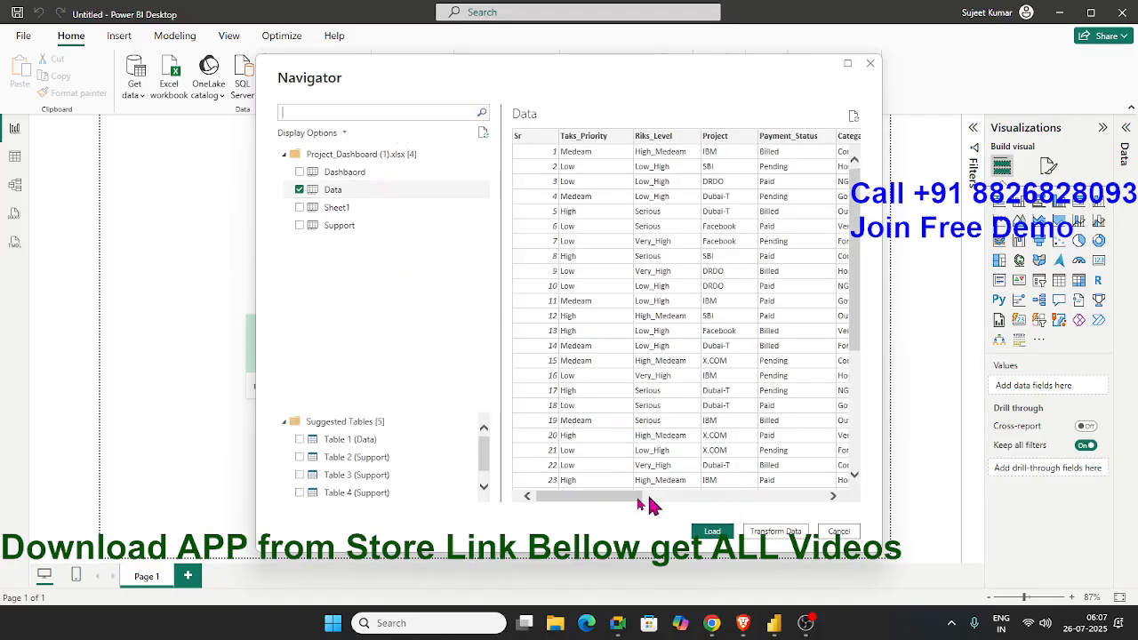
pyautogui.moveTo(627, 498); pyautogui.dragTo(877, 521)
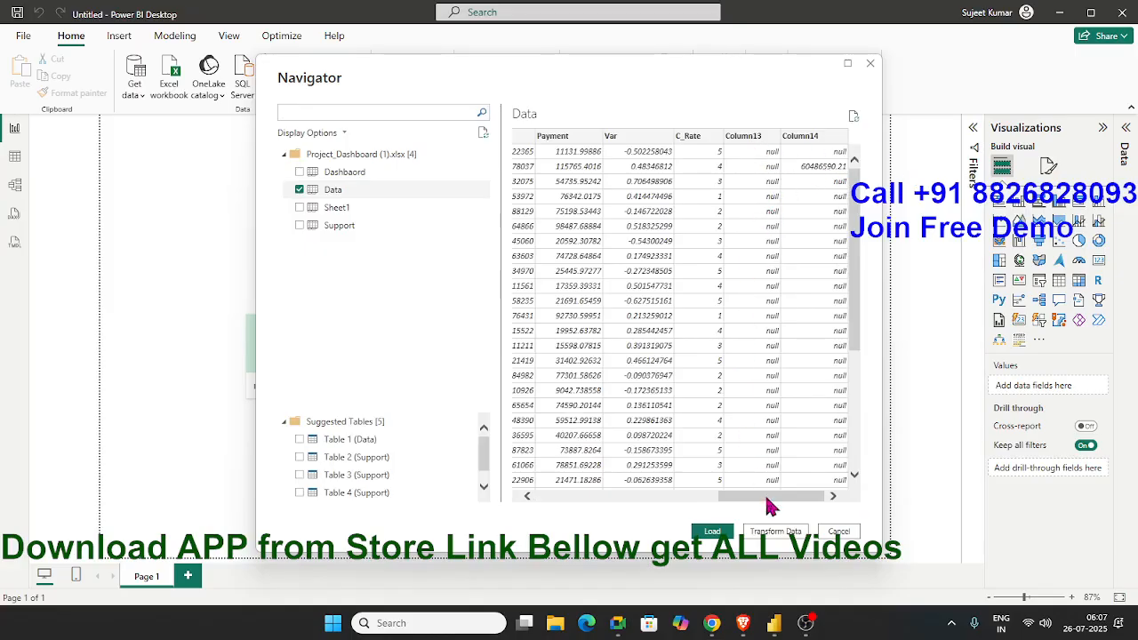
pyautogui.moveTo(765, 498); pyautogui.dragTo(805, 500)
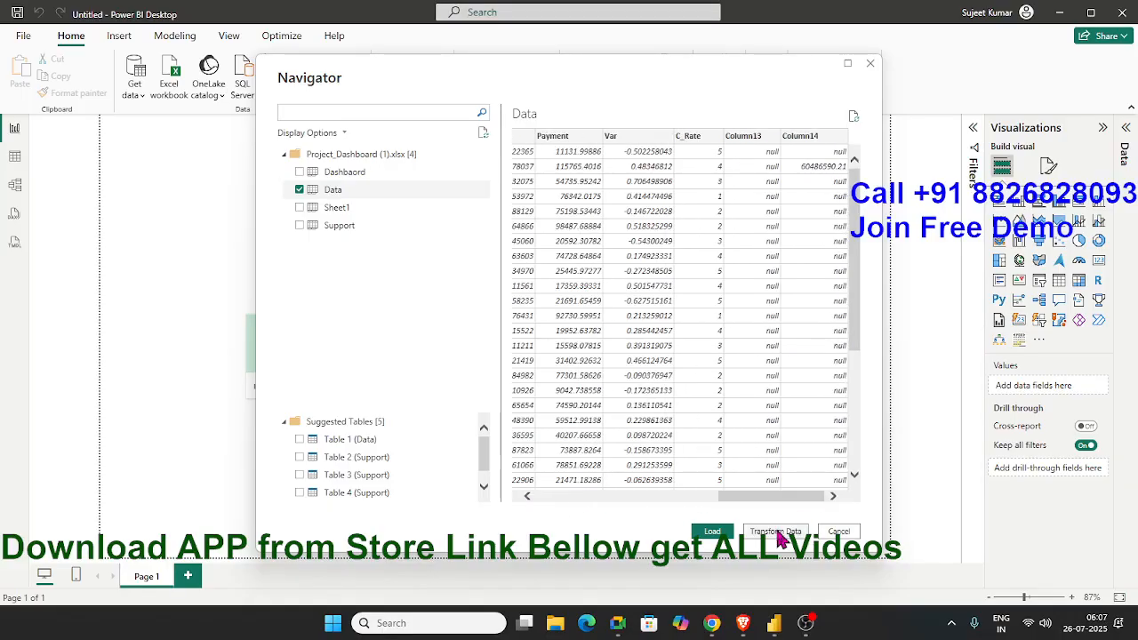
pyautogui.click(722, 532)
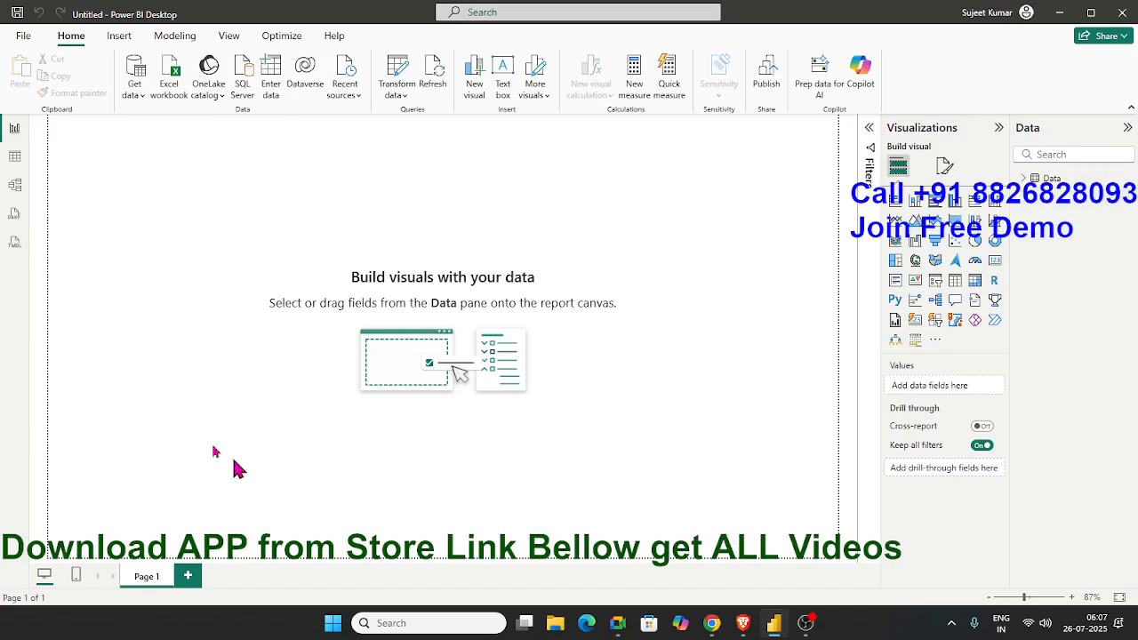
# Delete the columns Column13 and Column14 from the Data table in Table view
pyautogui.click(15, 161)
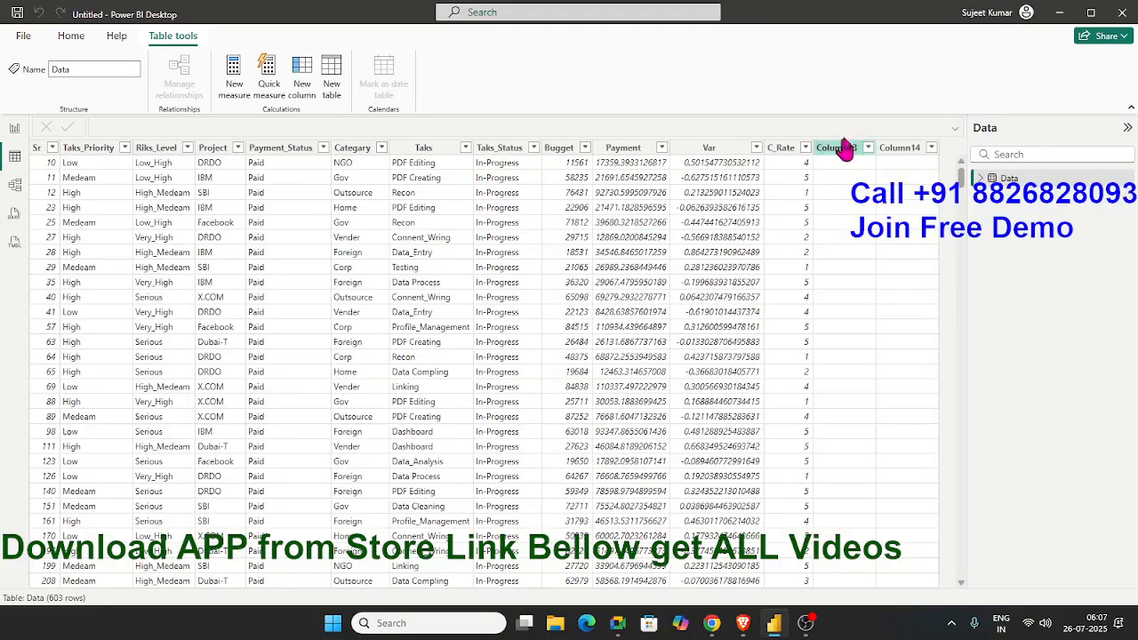
pyautogui.click(845, 153)
pyautogui.rightClick(845, 153)
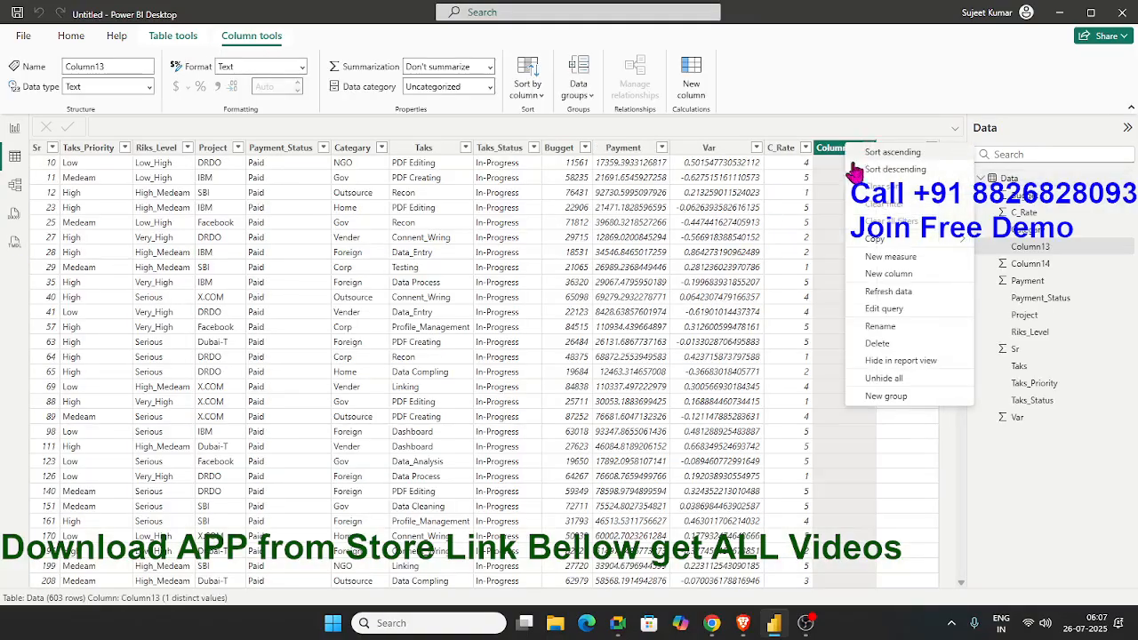
pyautogui.click(879, 346)
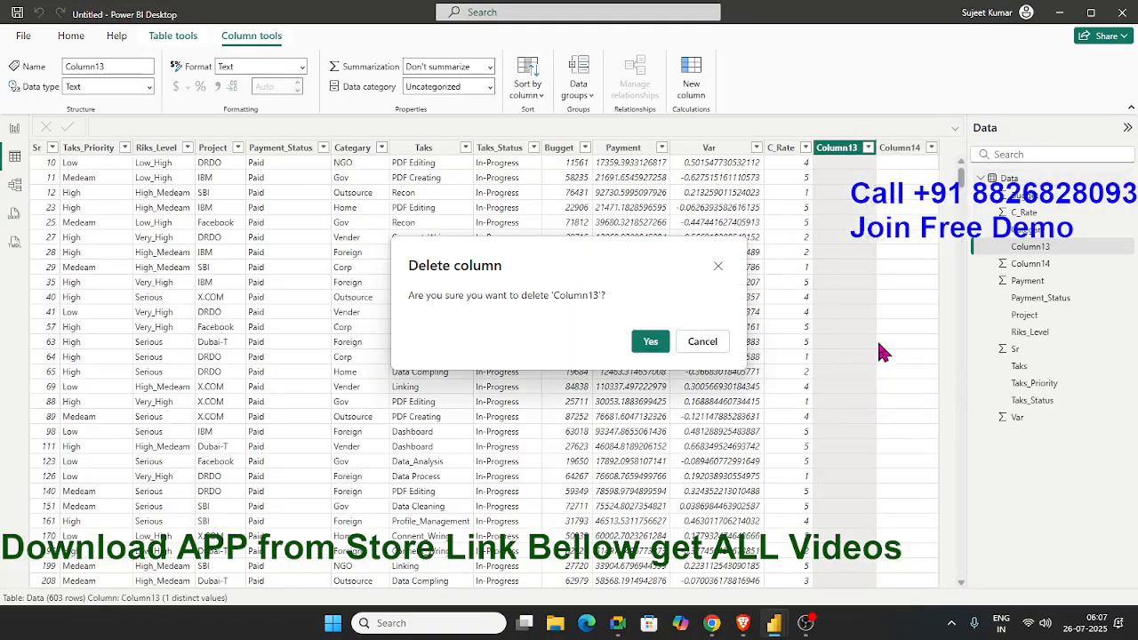
pyautogui.click(649, 340)
pyautogui.rightClick(839, 149)
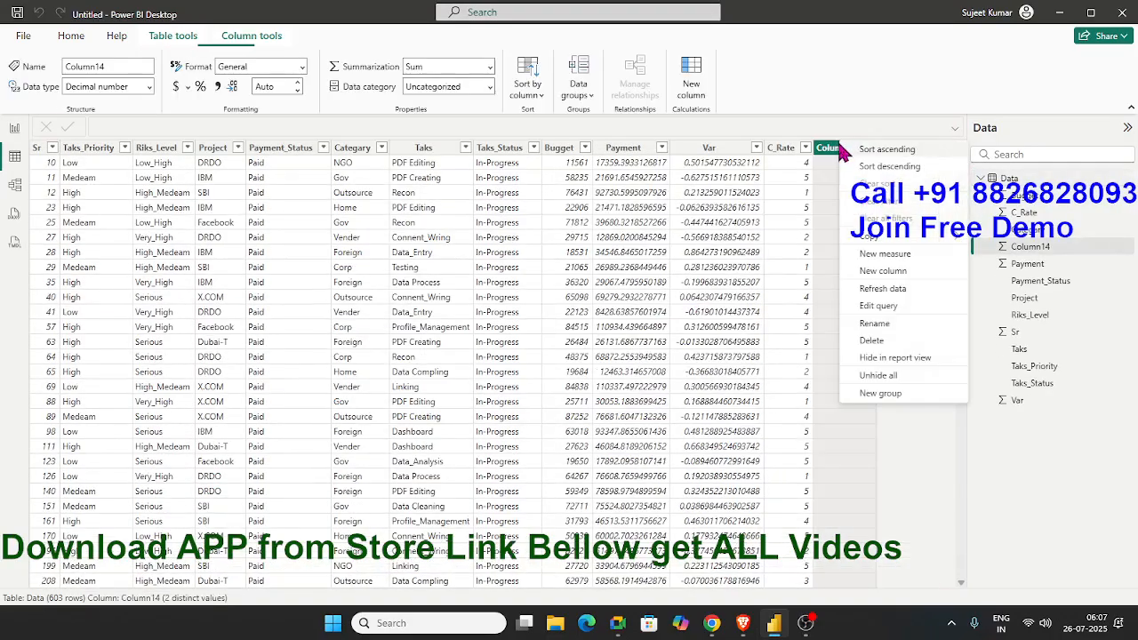
pyautogui.click(873, 341)
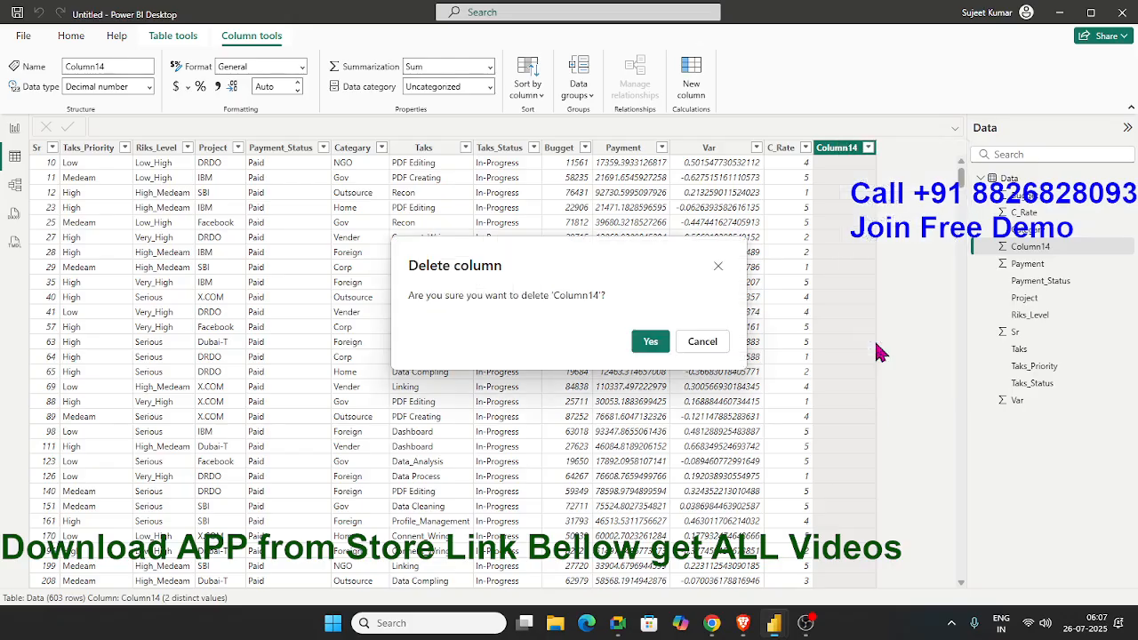
pyautogui.click(650, 340)
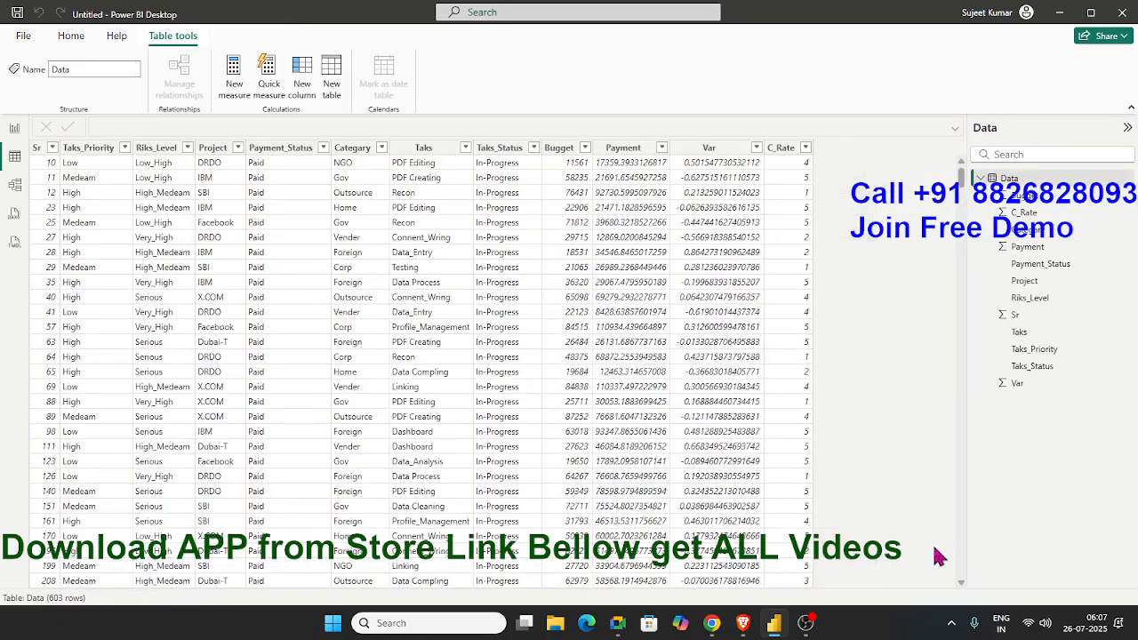
pyautogui.click(180, 194)
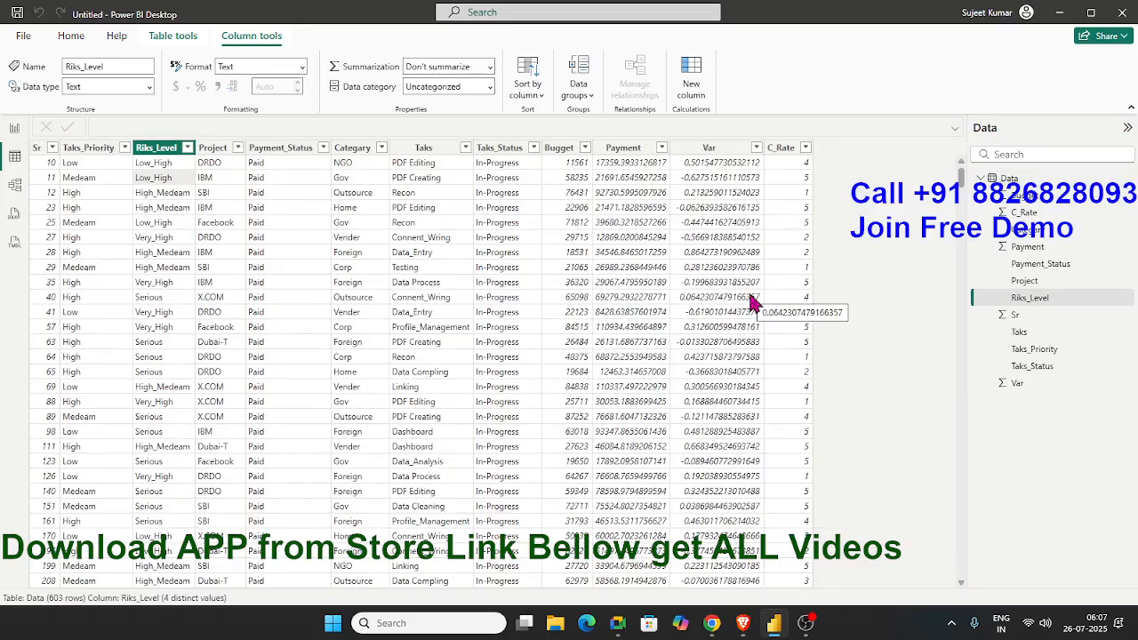
pyautogui.click(15, 128)
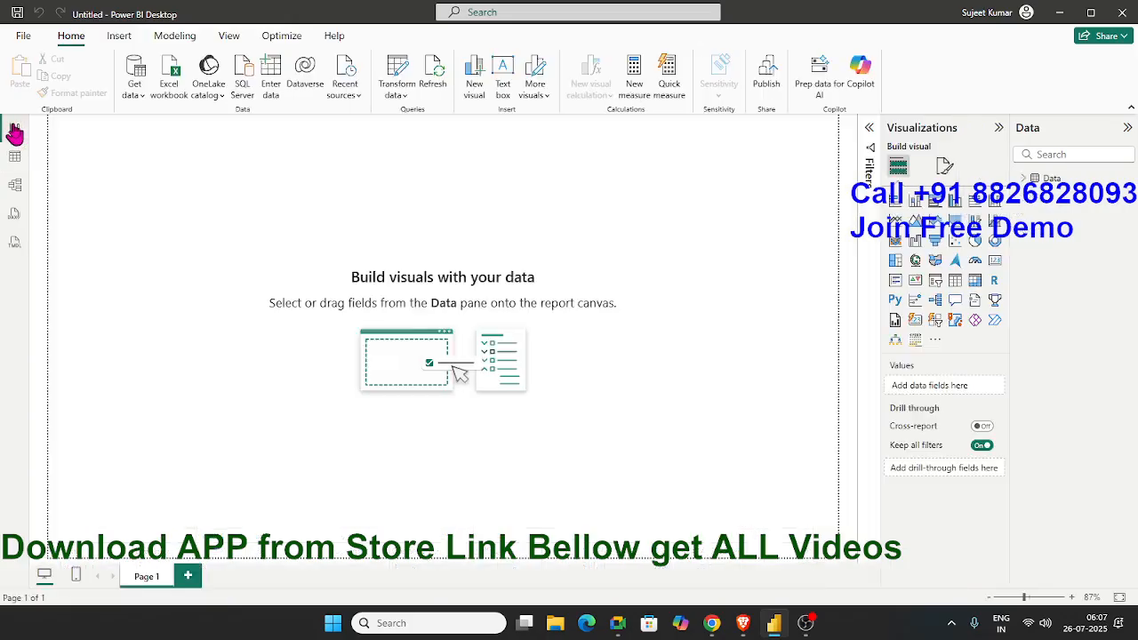
pyautogui.click(15, 160)
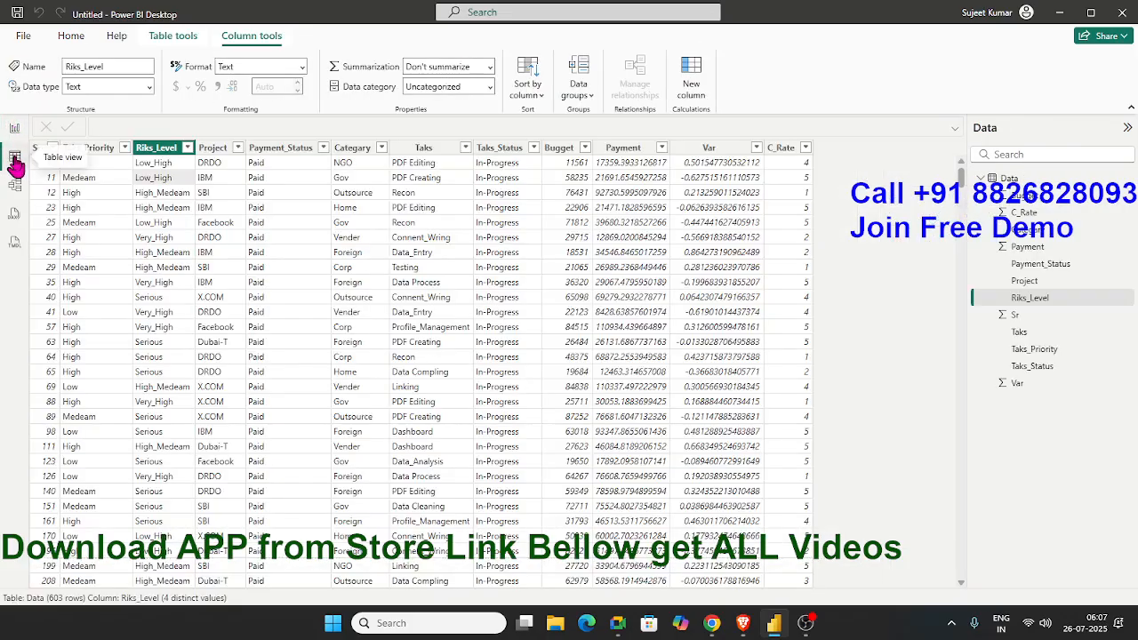
# Format the Var column as a percentage and set the Payment column to 0 decimal places
pyautogui.click(709, 149)
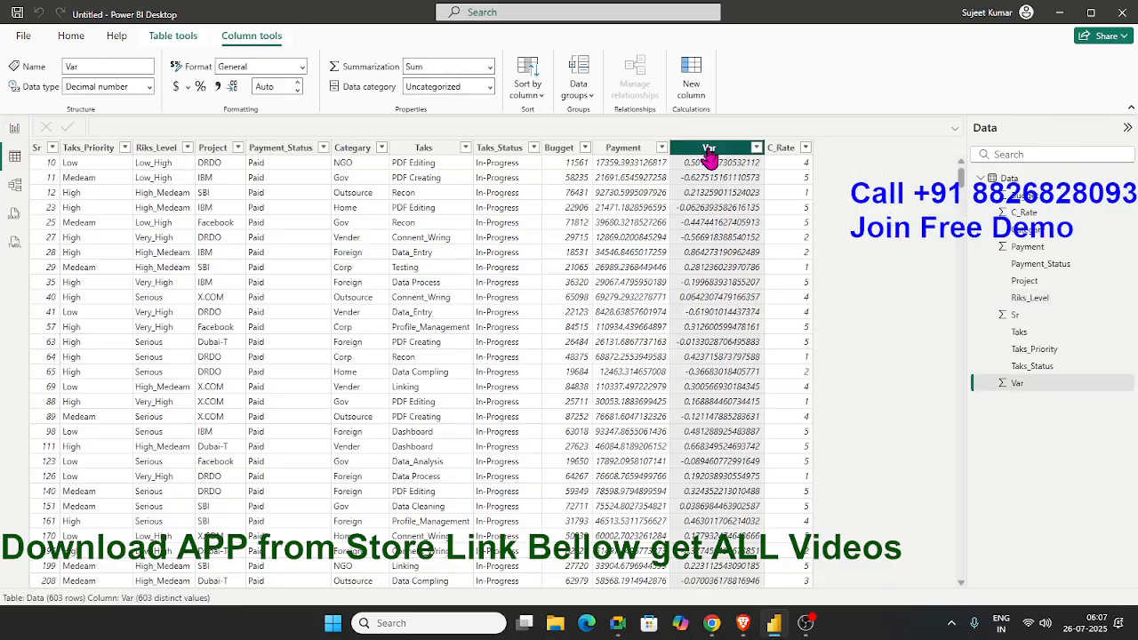
pyautogui.click(200, 88)
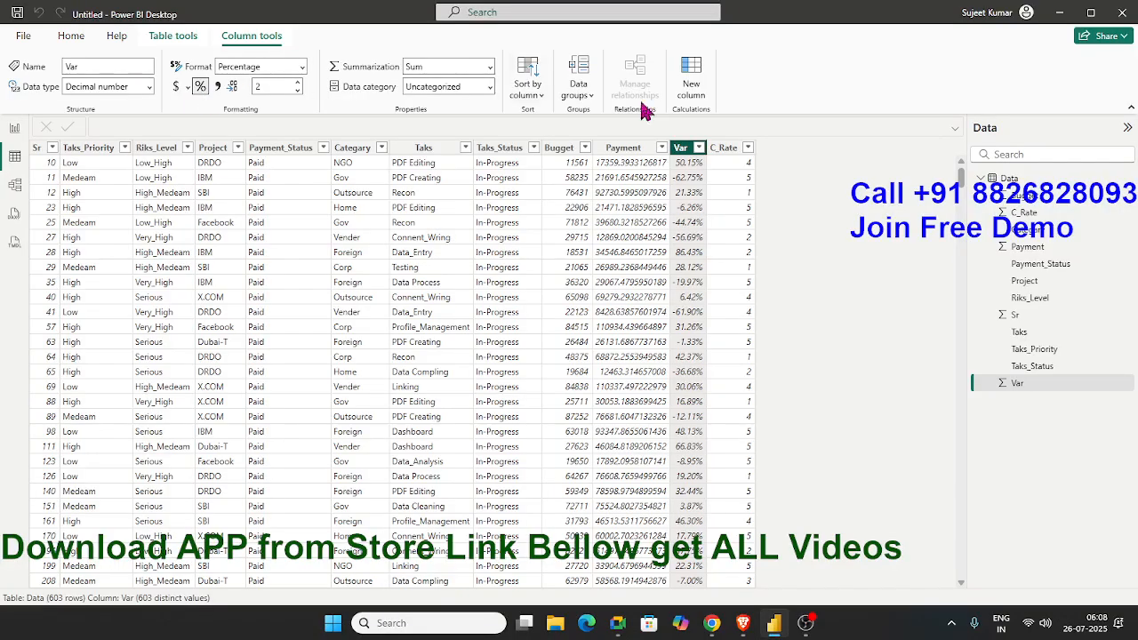
pyautogui.click(625, 149)
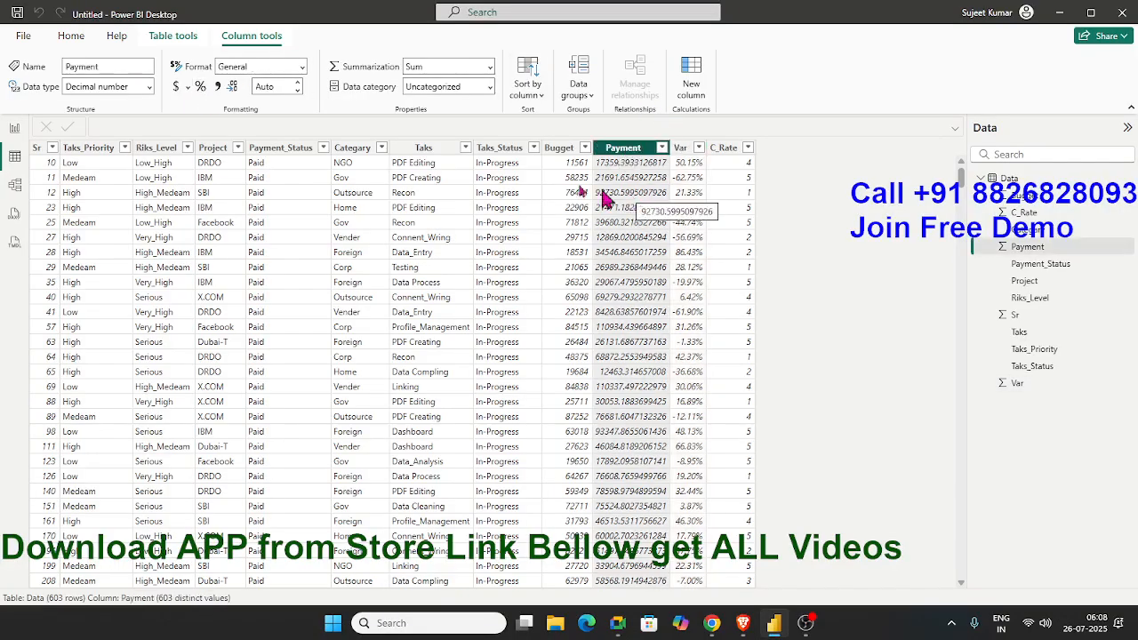
pyautogui.click(264, 88)
pyautogui.write('0')
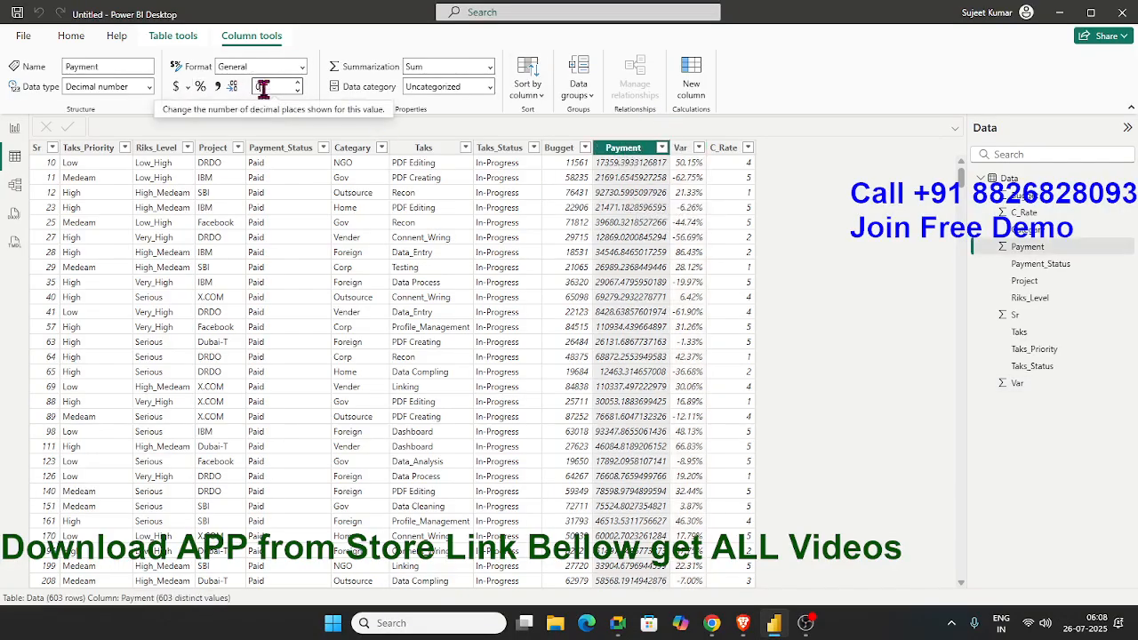
pyautogui.press('Return')
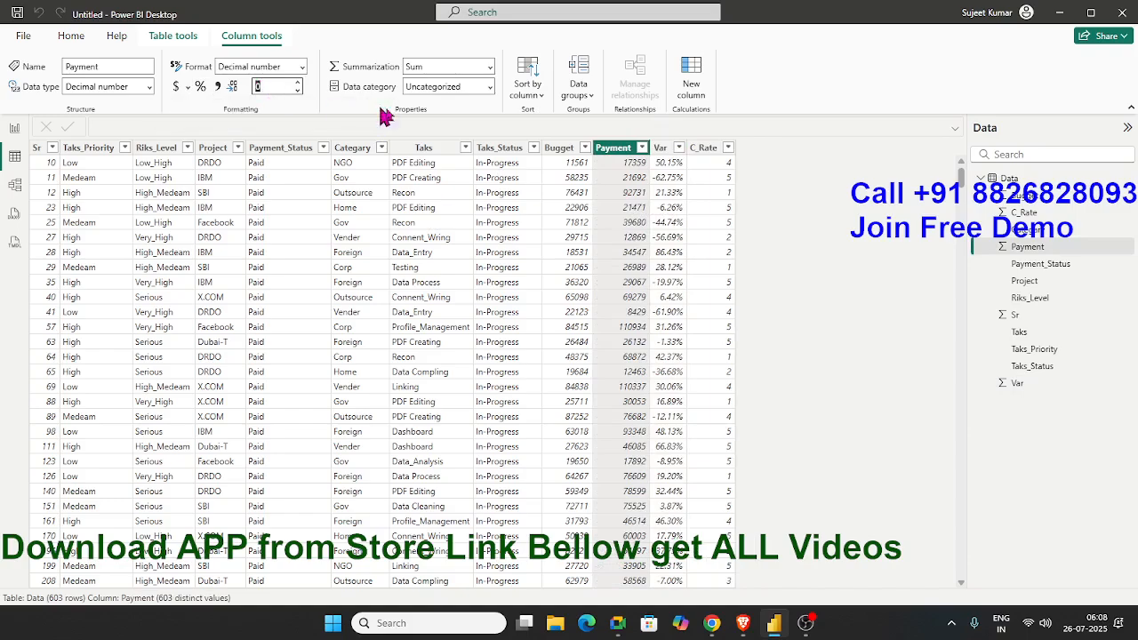
# Format the Payment column as currency using the ₹ Assamese (India) symbol
pyautogui.click(186, 88)
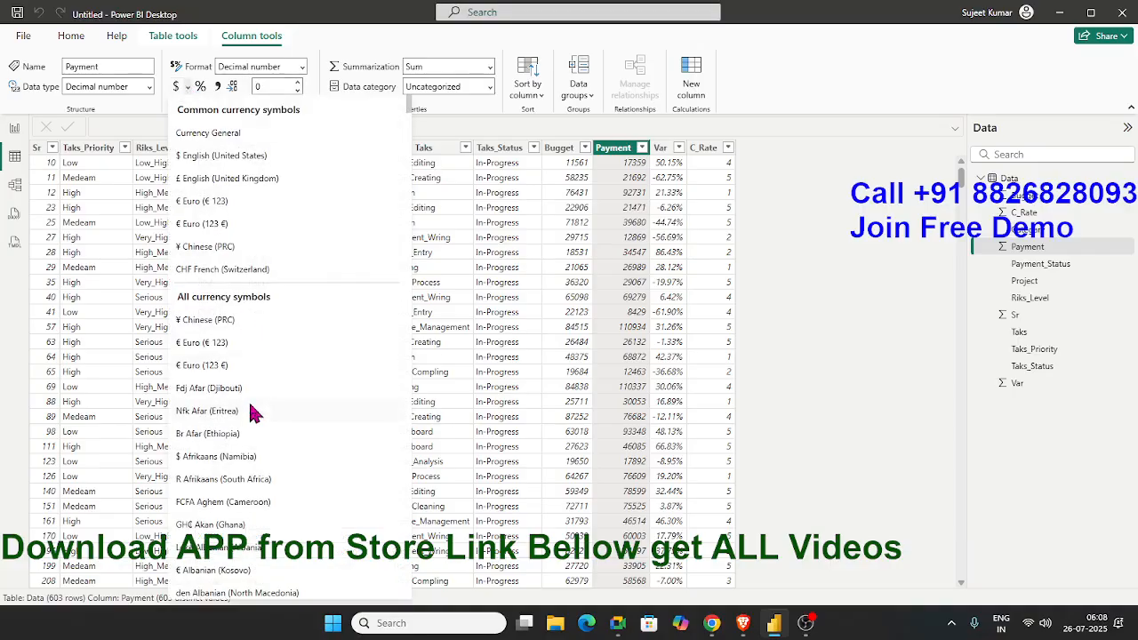
pyautogui.scroll(-5, 267, 485)
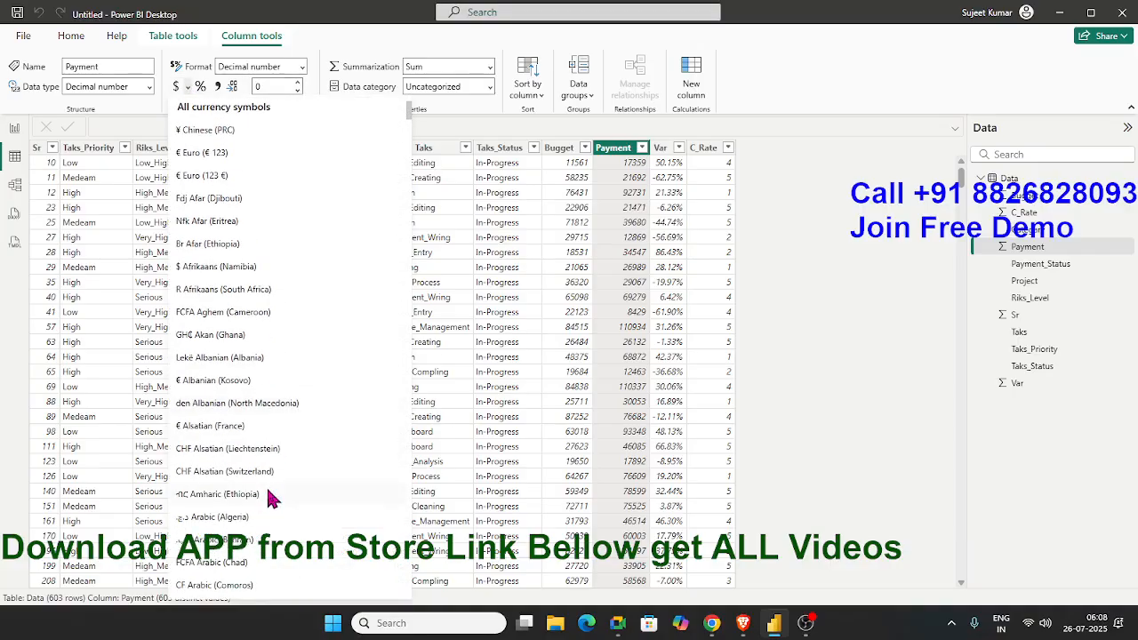
pyautogui.scroll(-10, 267, 493)
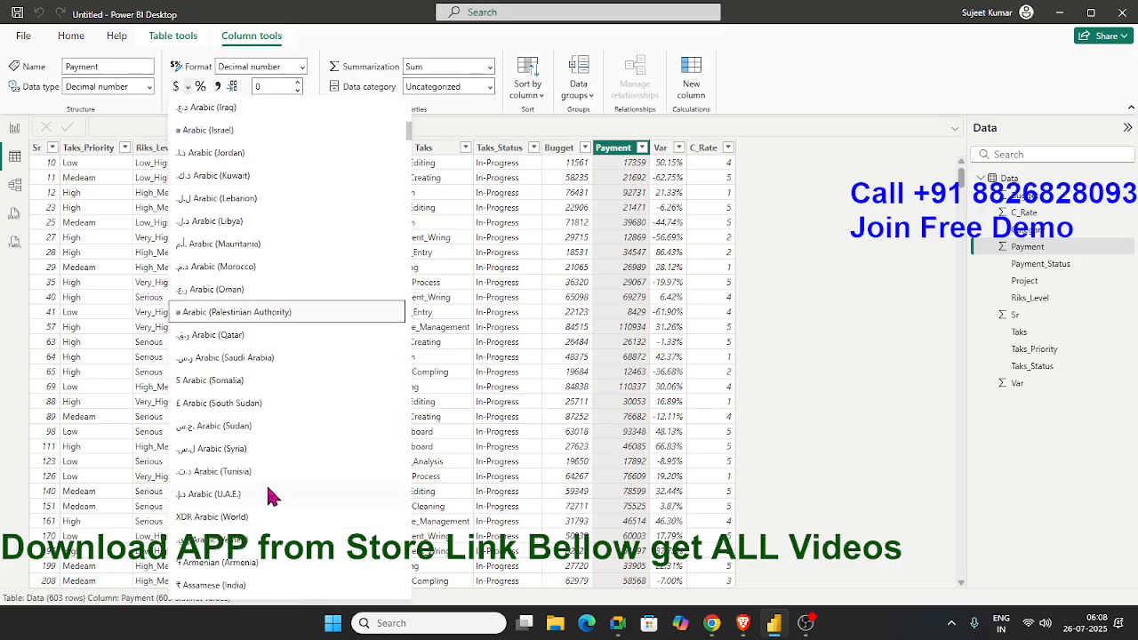
pyautogui.scroll(-8, 271, 497)
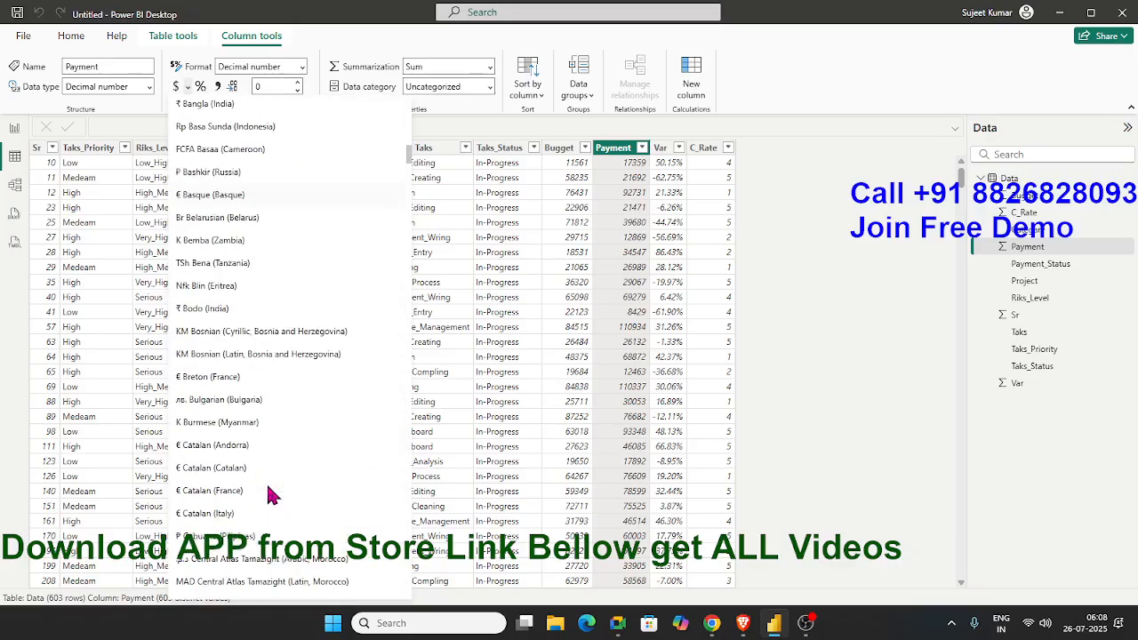
pyautogui.scroll(-6, 271, 496)
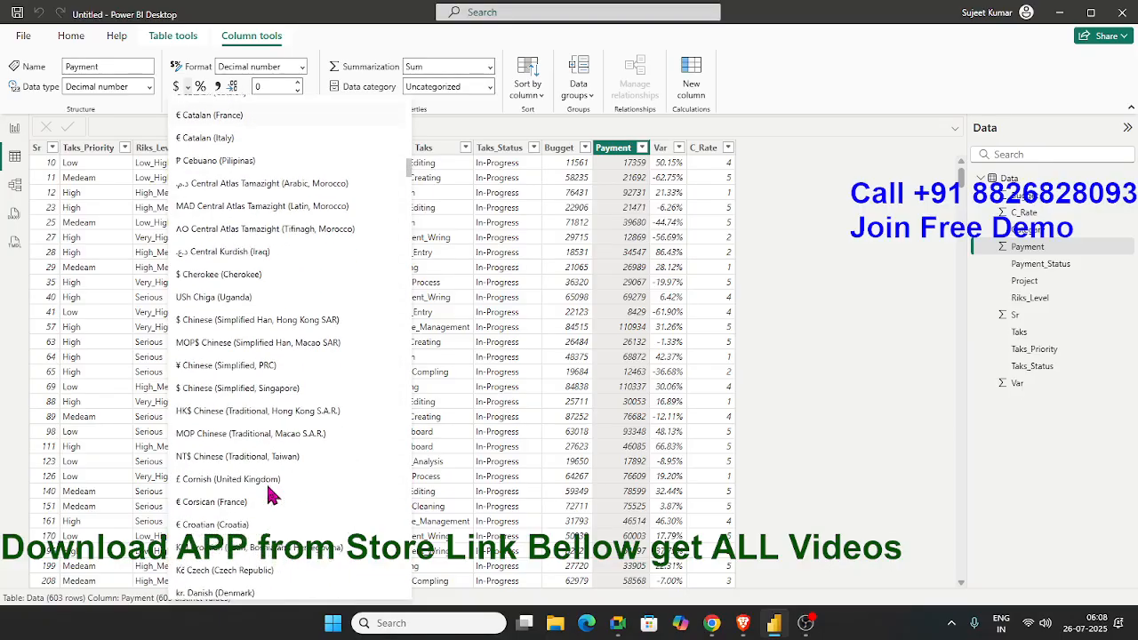
pyautogui.scroll(-7, 271, 496)
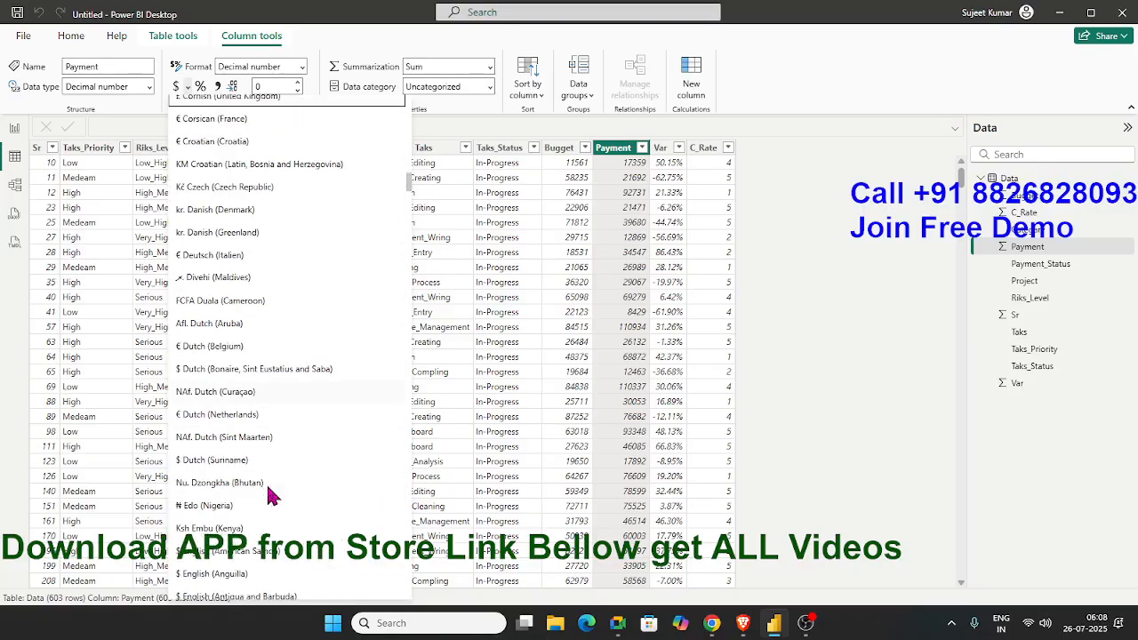
pyautogui.scroll(-6, 271, 496)
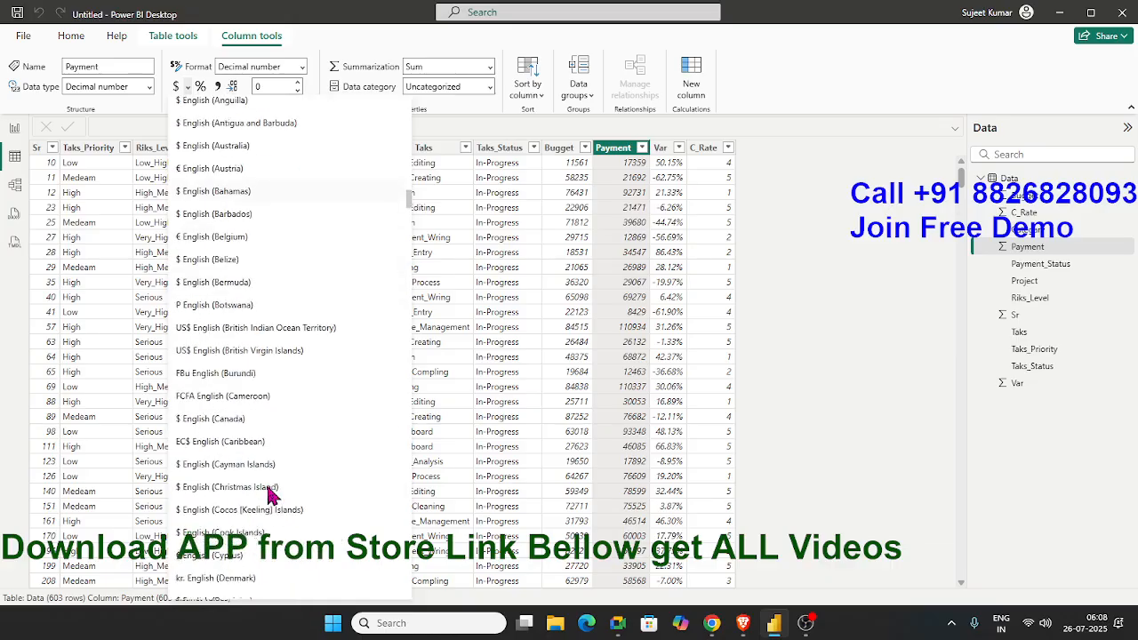
pyautogui.scroll(-4, 271, 496)
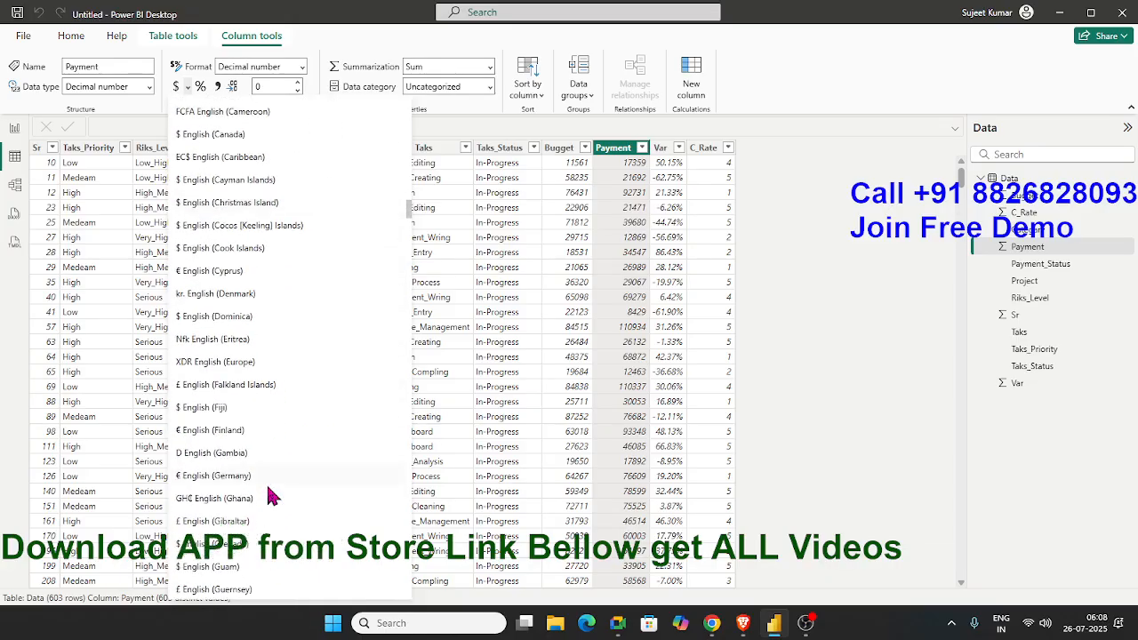
pyautogui.scroll(-6, 271, 497)
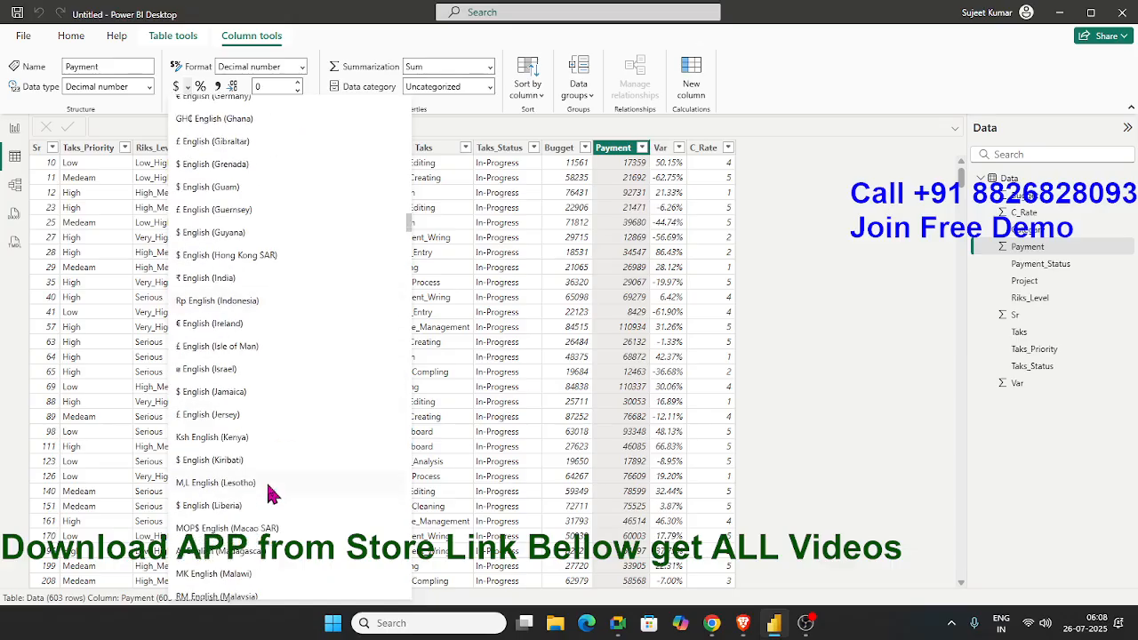
pyautogui.scroll(14, 276, 481)
pyautogui.scroll(15, 278, 468)
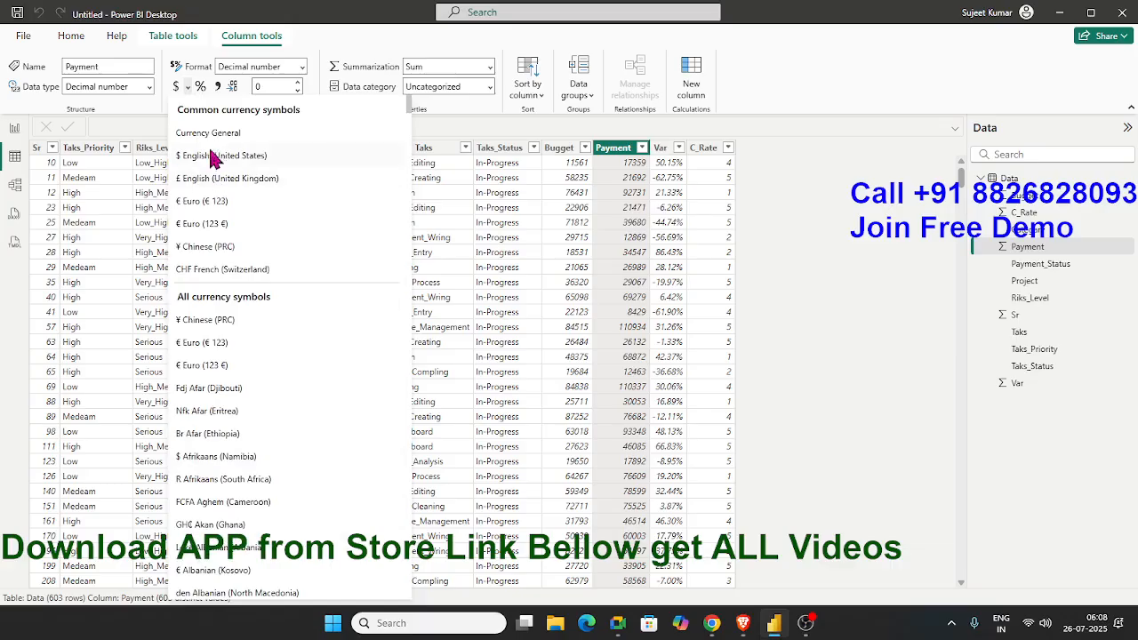
pyautogui.scroll(-1, 217, 349)
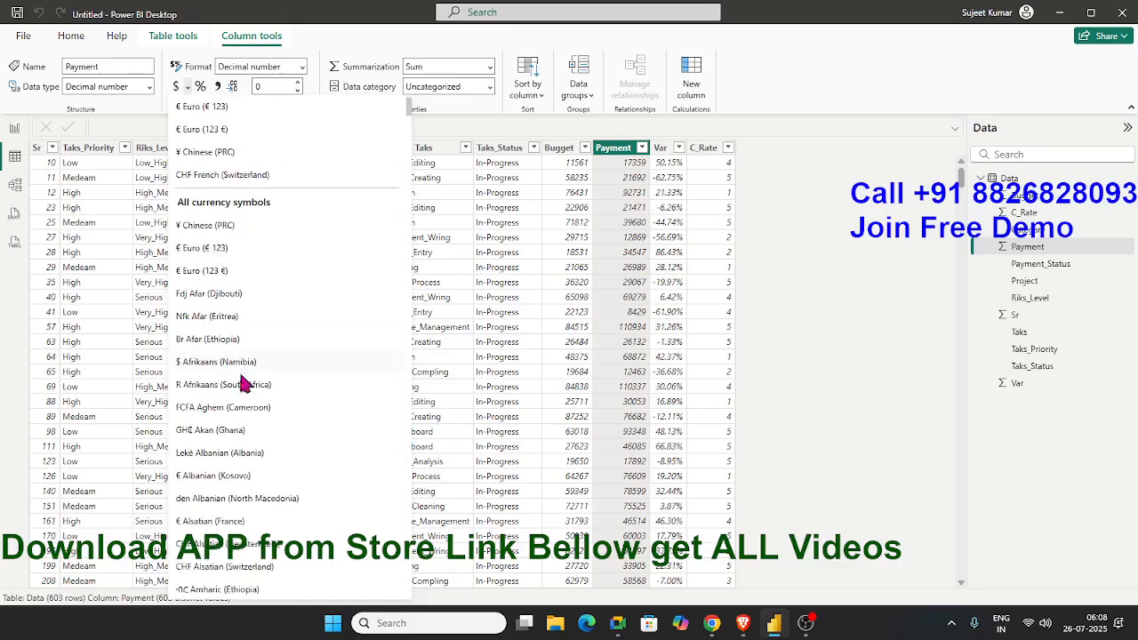
pyautogui.scroll(-2, 240, 400)
pyautogui.scroll(-4, 239, 419)
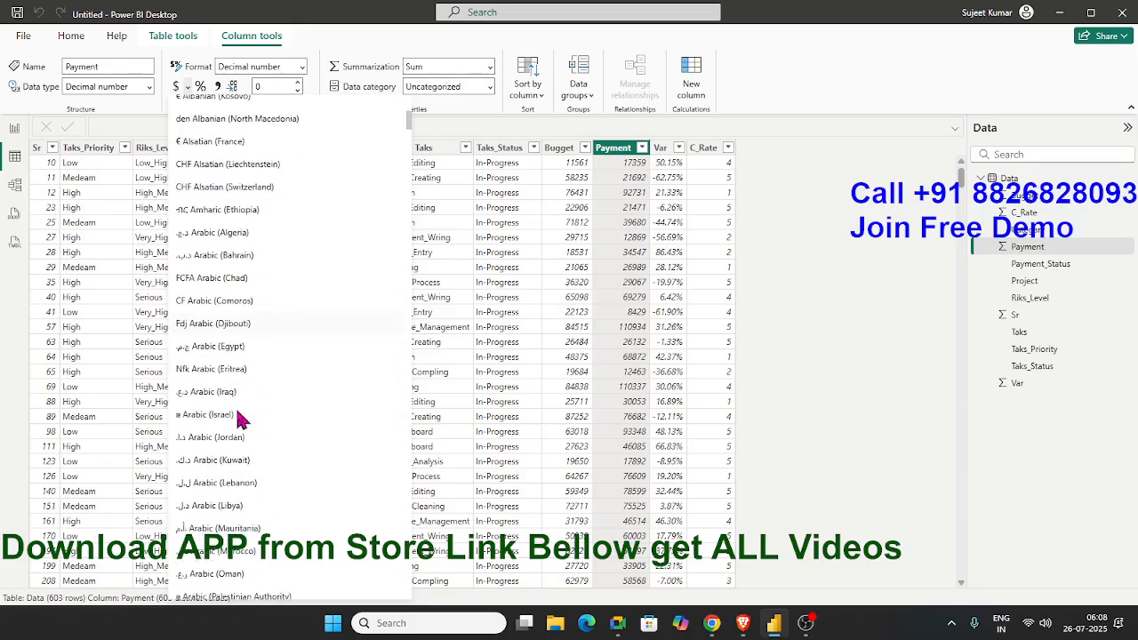
pyautogui.scroll(-2, 240, 420)
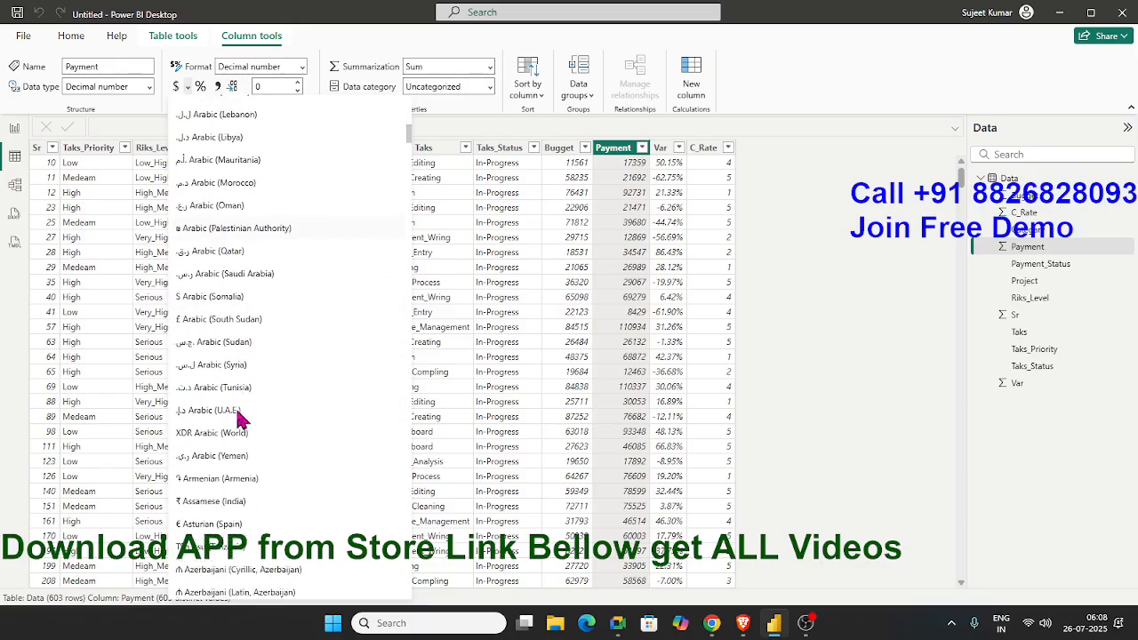
pyautogui.click(190, 495)
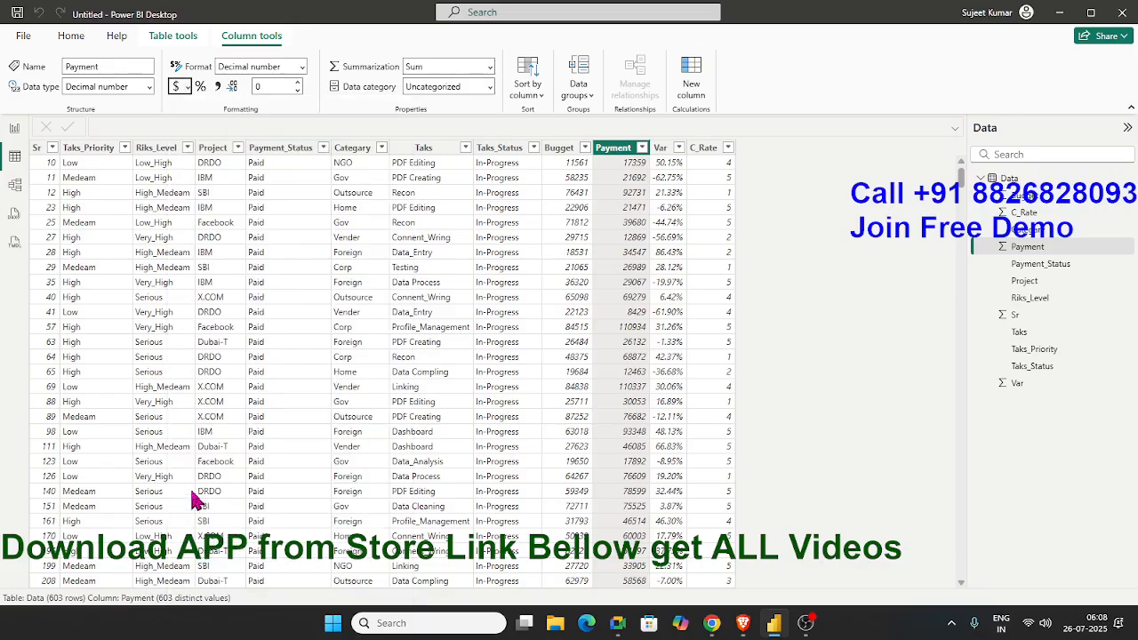
# Apply the ₹ Assamese (India) currency format to the Bugget column
pyautogui.click(558, 147)
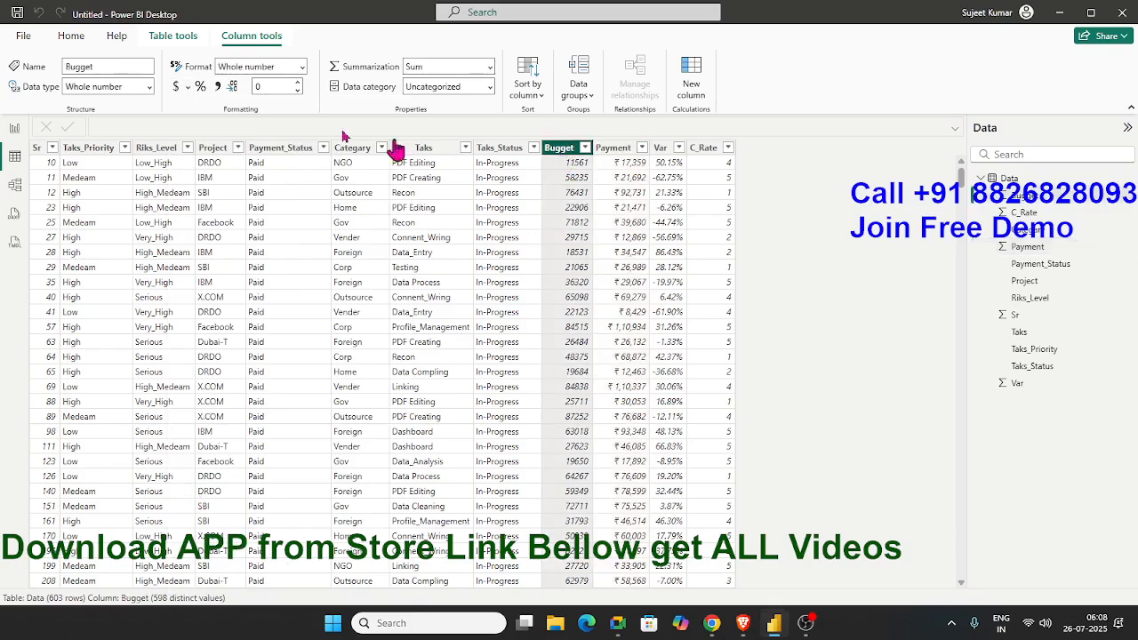
pyautogui.click(188, 88)
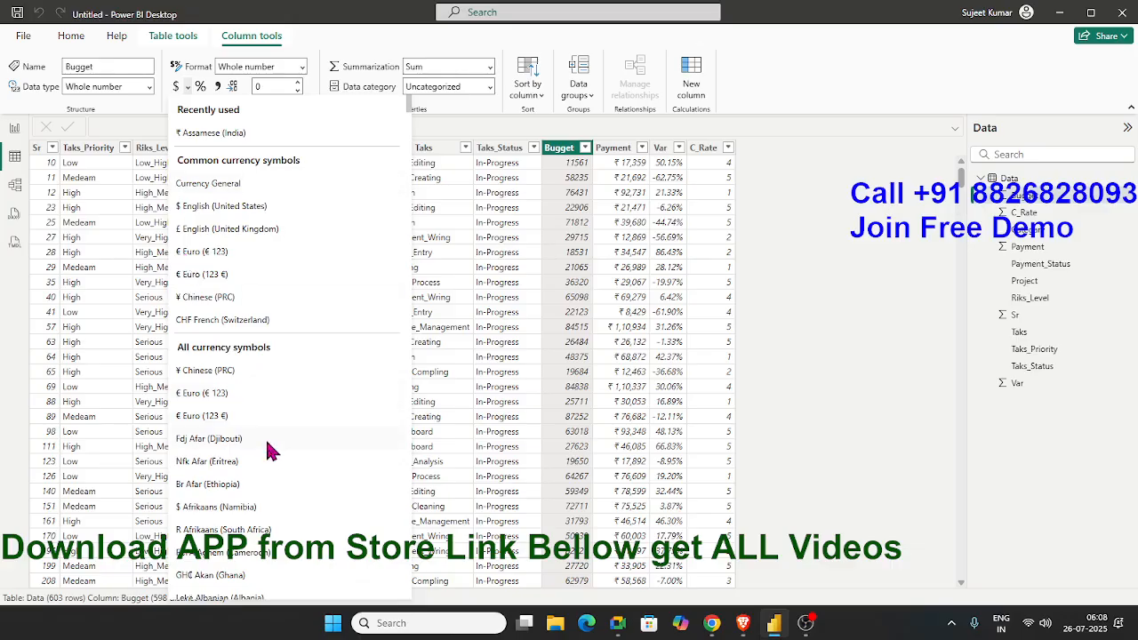
pyautogui.scroll(-6, 271, 451)
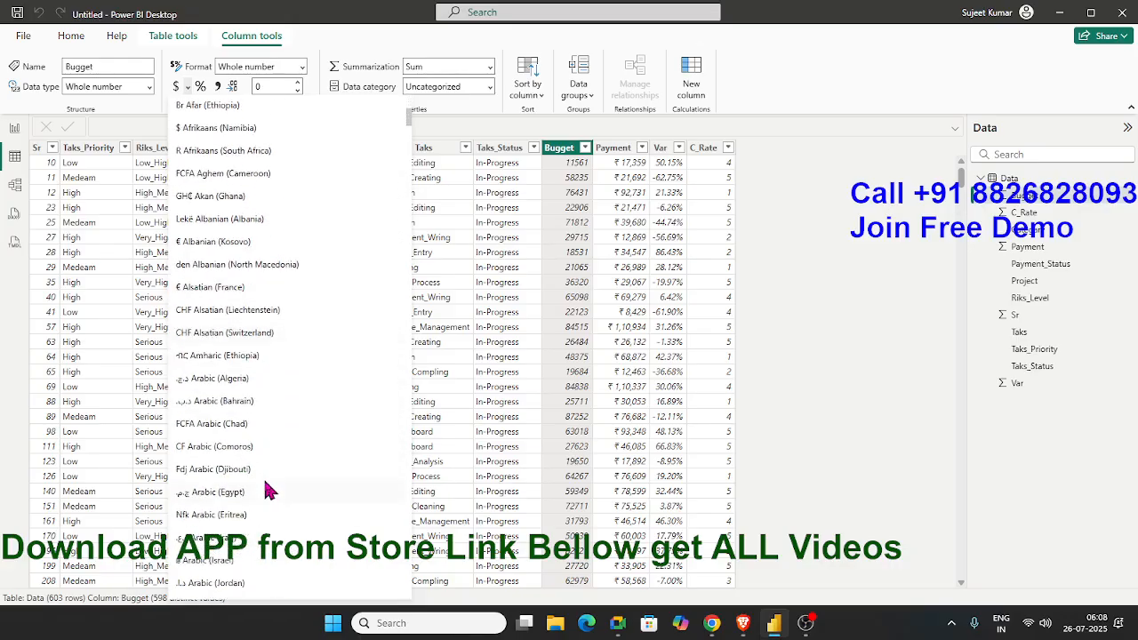
pyautogui.scroll(-6, 270, 494)
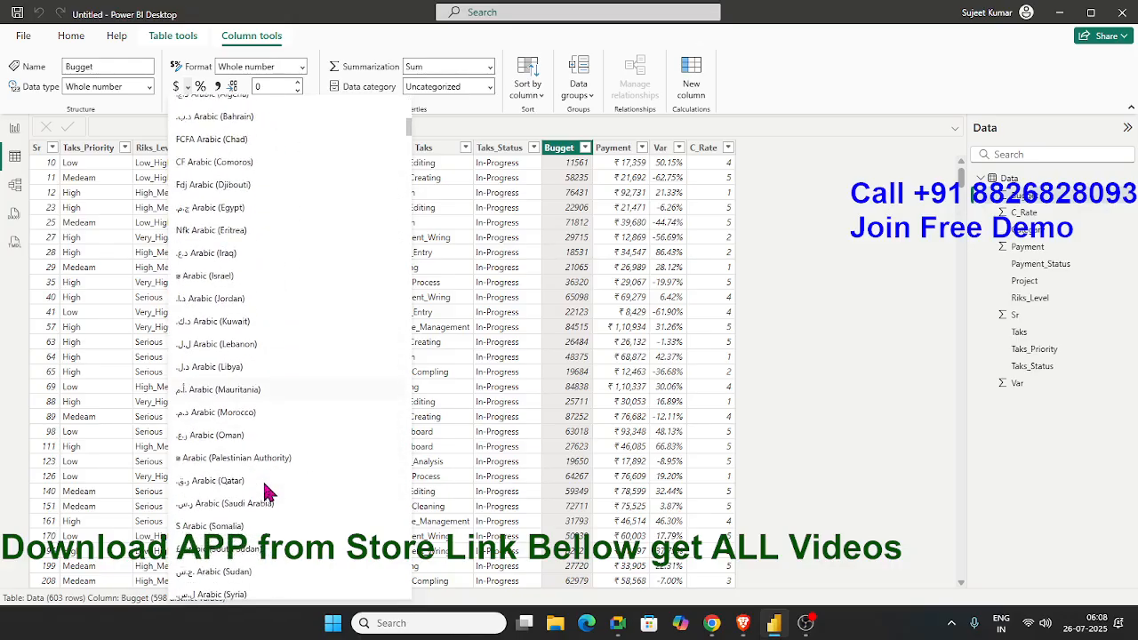
pyautogui.scroll(-2, 269, 494)
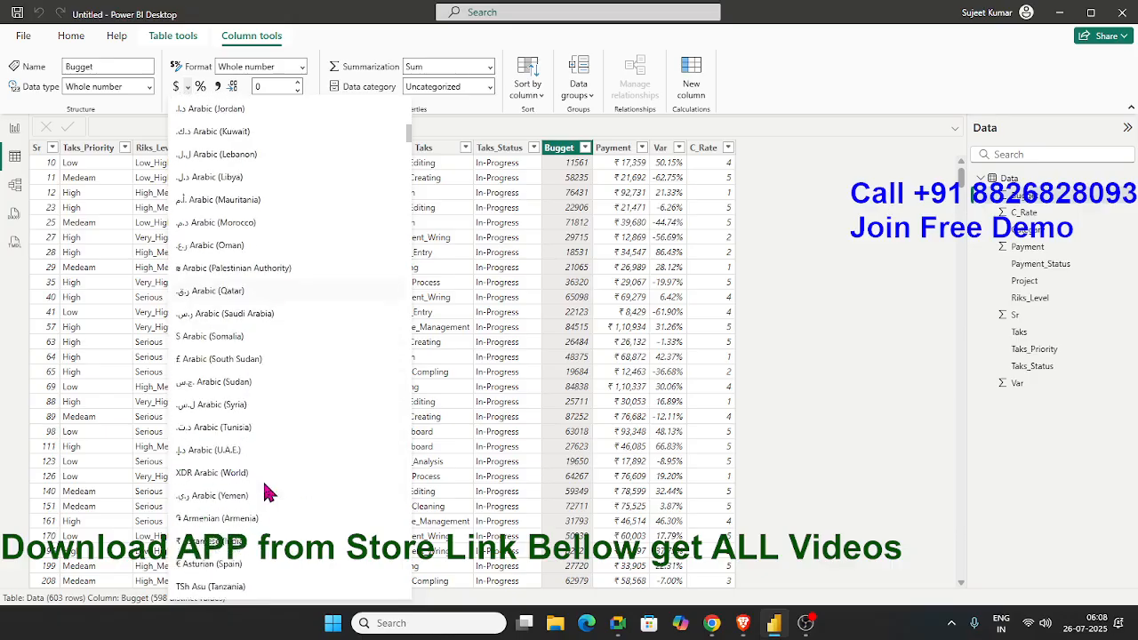
pyautogui.click(229, 543)
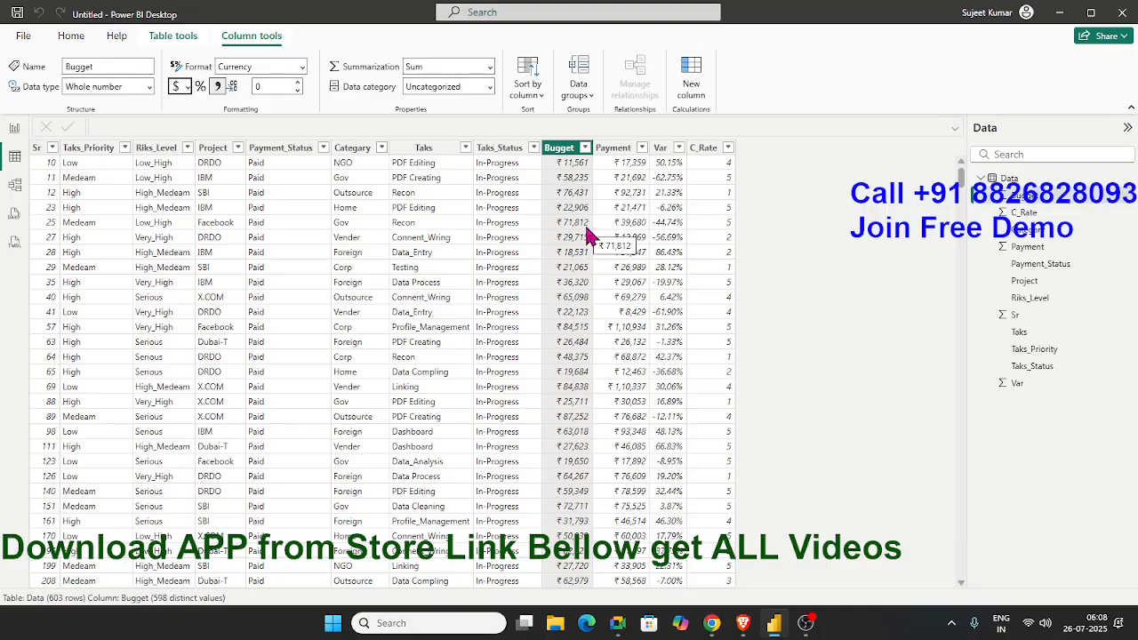
# Review the data type and format of the columns from Payment back to Sr, and check the report page before returning to the table
pyautogui.click(620, 225)
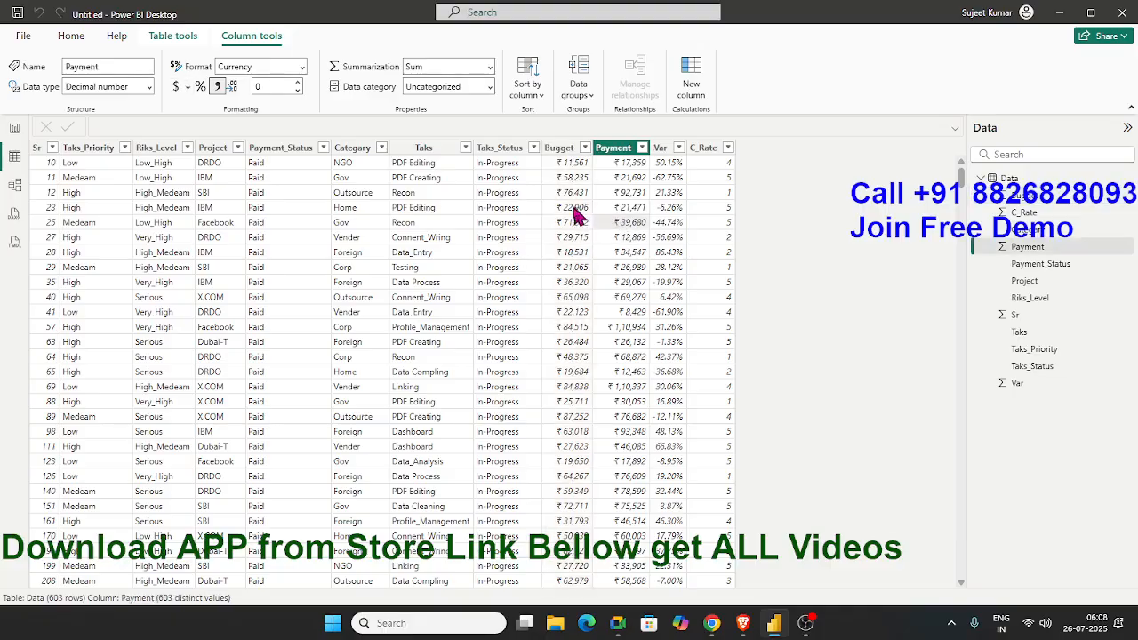
pyautogui.click(577, 216)
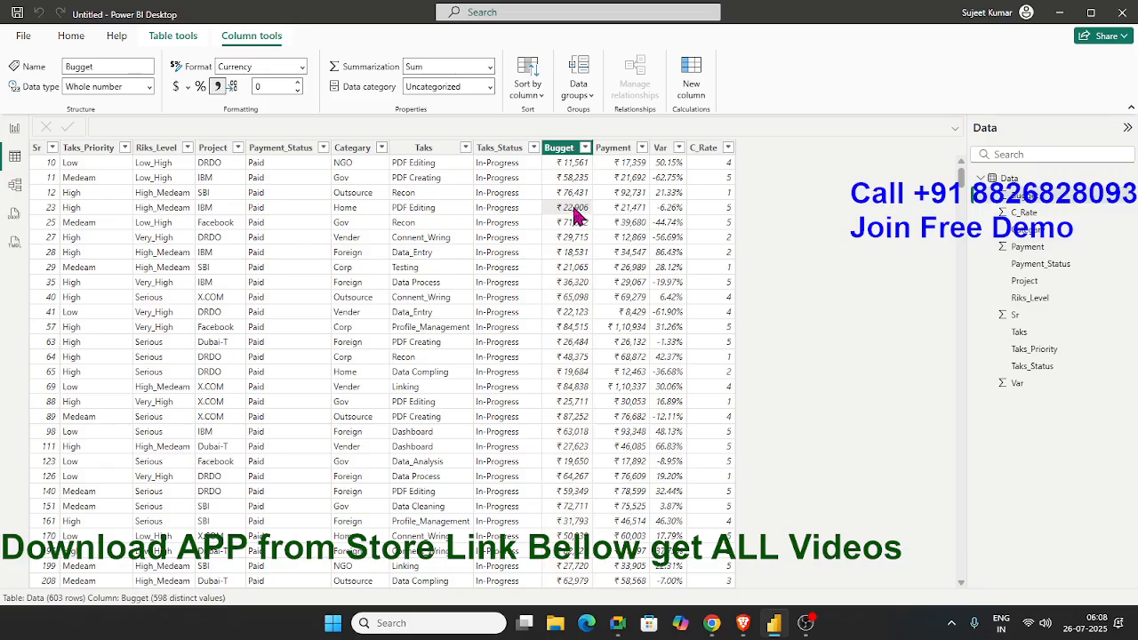
pyautogui.click(503, 191)
pyautogui.click(399, 196)
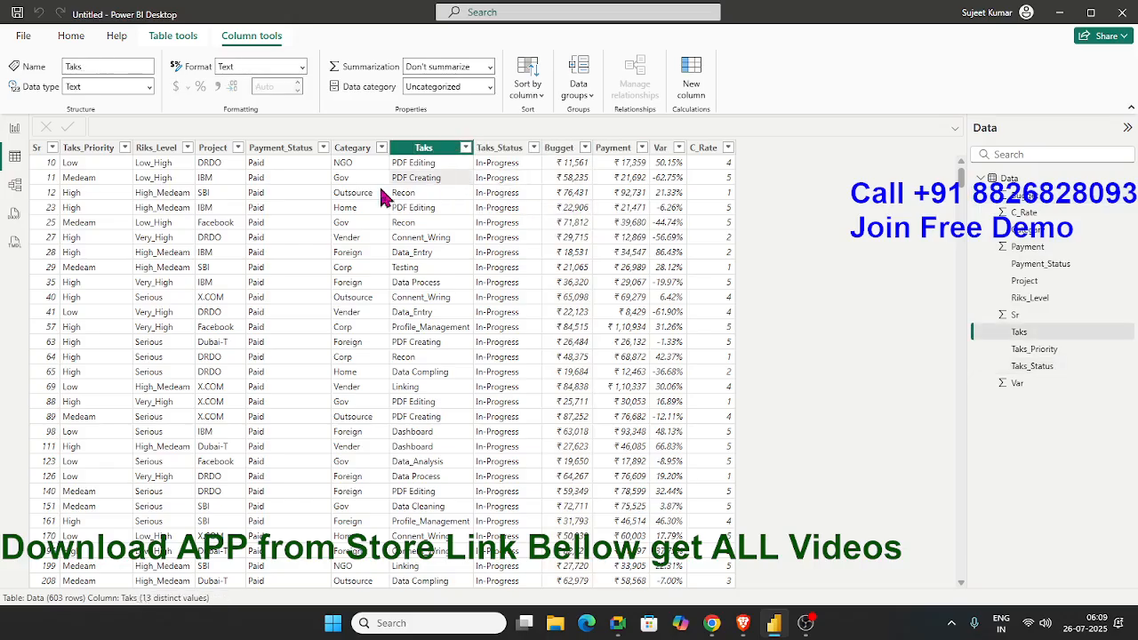
pyautogui.click(369, 198)
pyautogui.click(289, 204)
pyautogui.click(225, 205)
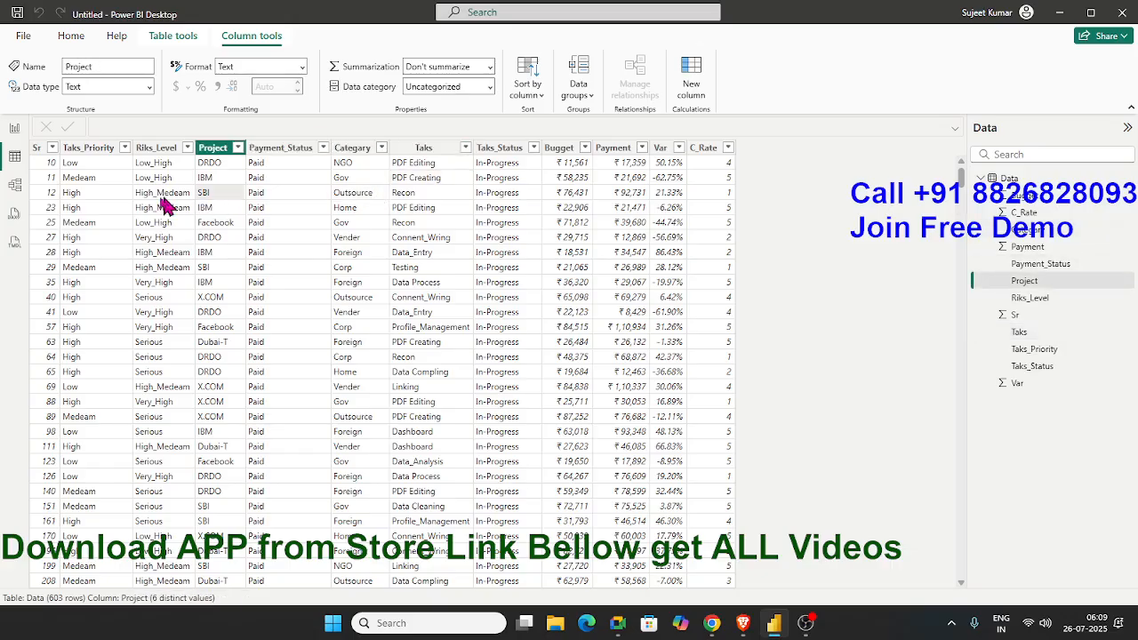
pyautogui.click(165, 206)
pyautogui.click(98, 209)
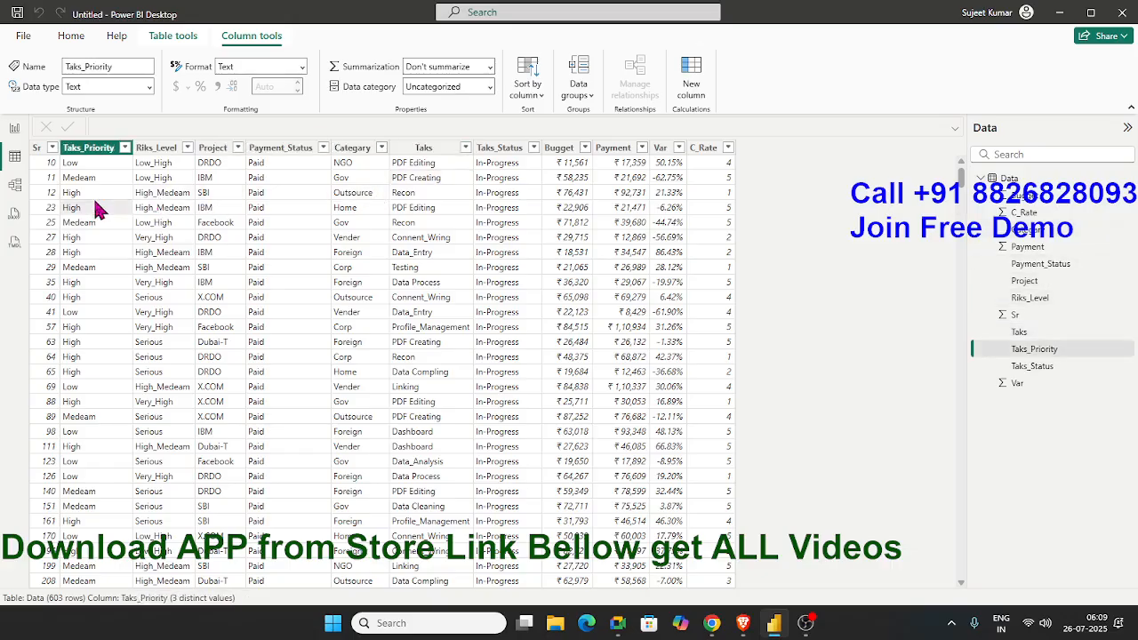
pyautogui.click(51, 197)
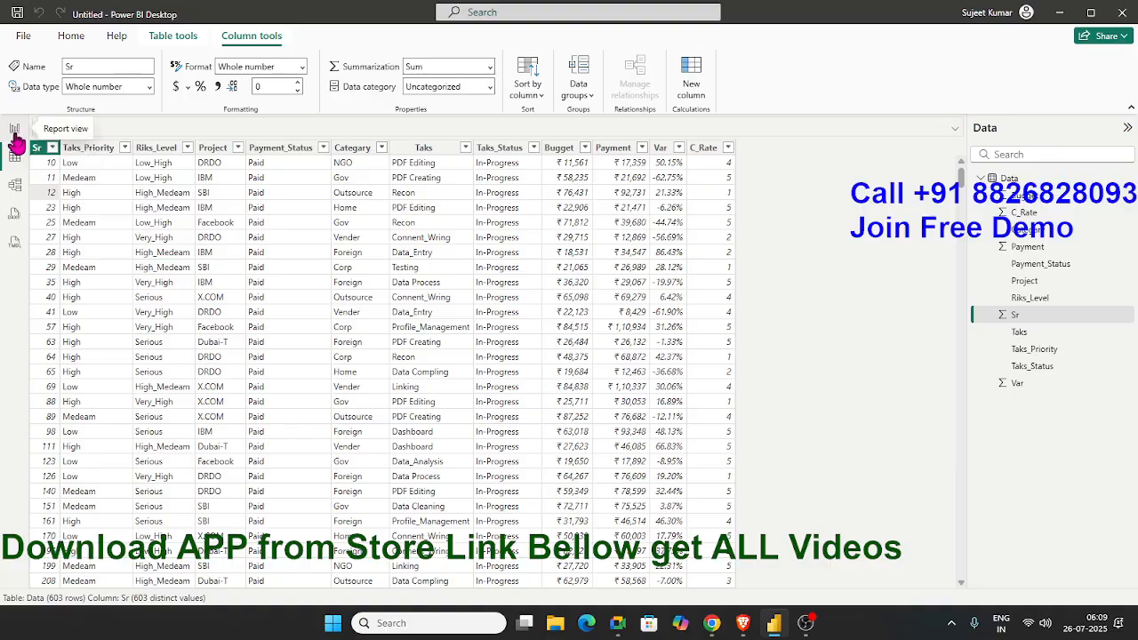
pyautogui.click(15, 131)
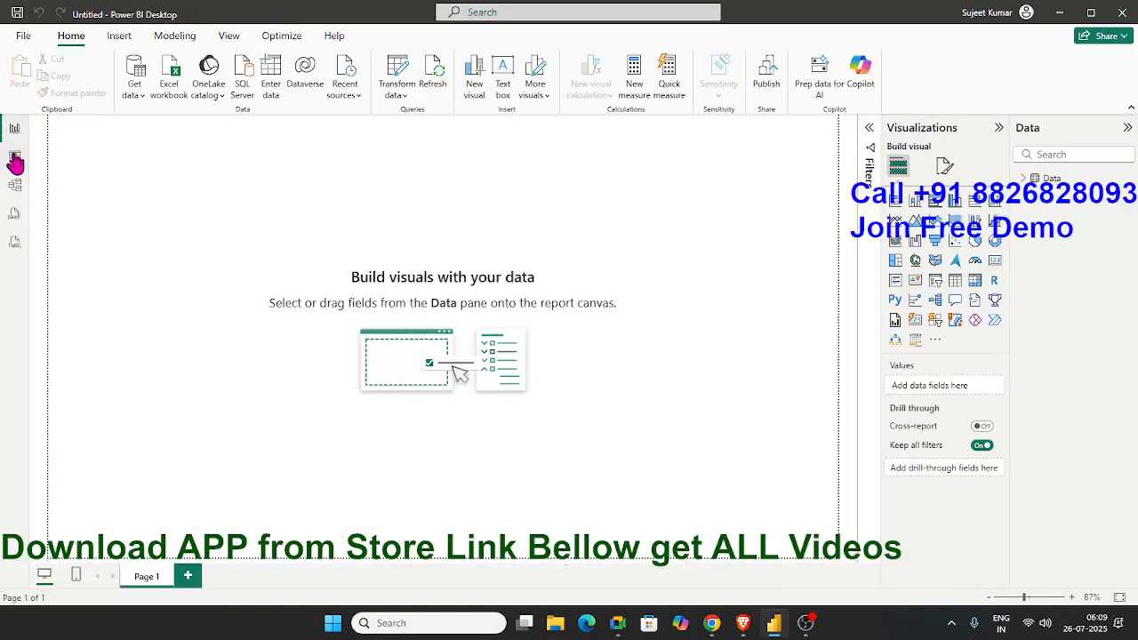
pyautogui.click(14, 156)
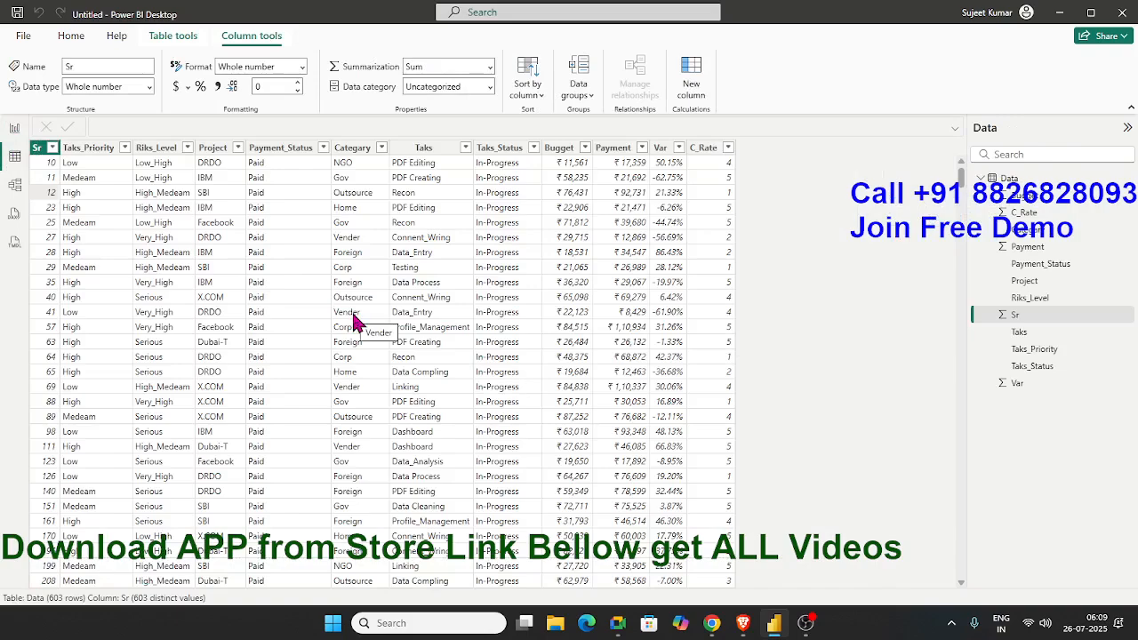
# Set the default summarization of the Var column to Average
pyautogui.click(663, 147)
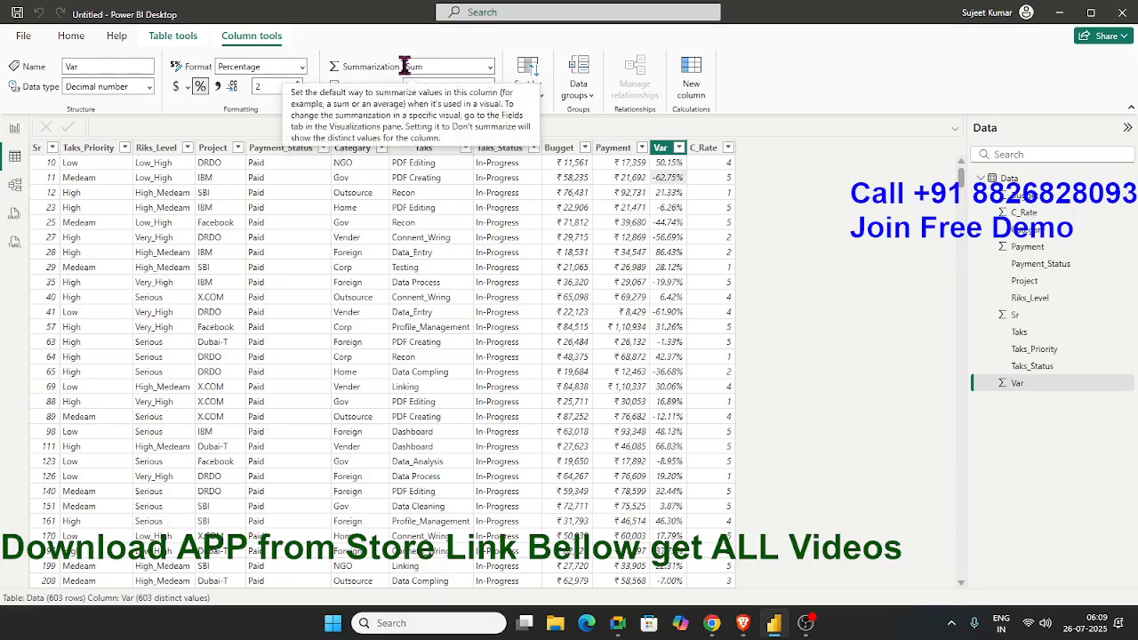
pyautogui.click(490, 71)
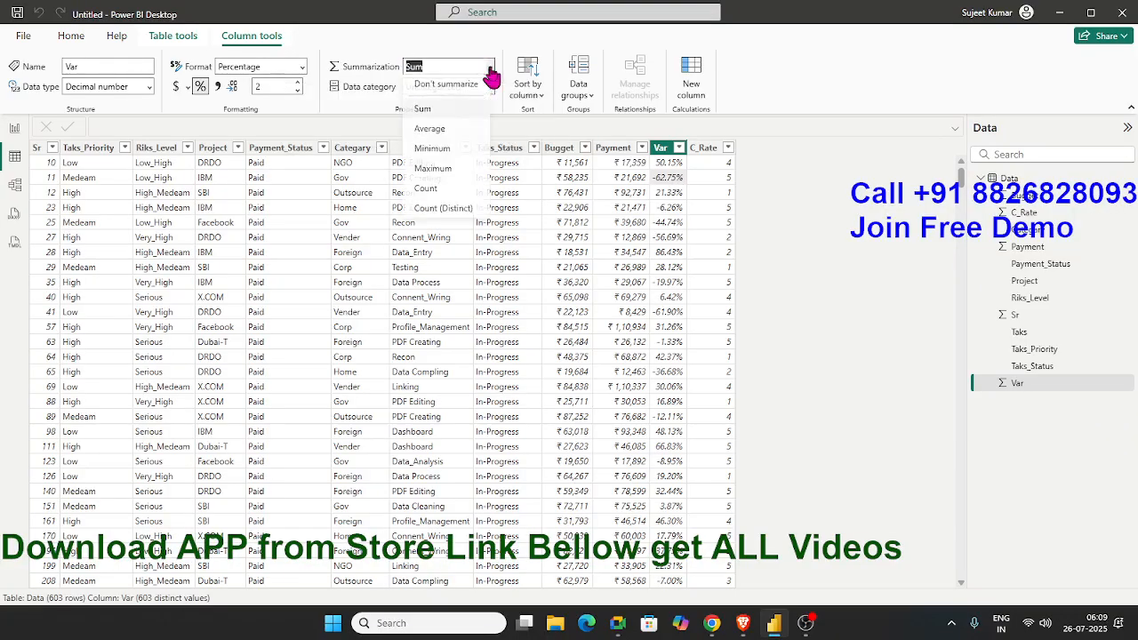
pyautogui.click(462, 131)
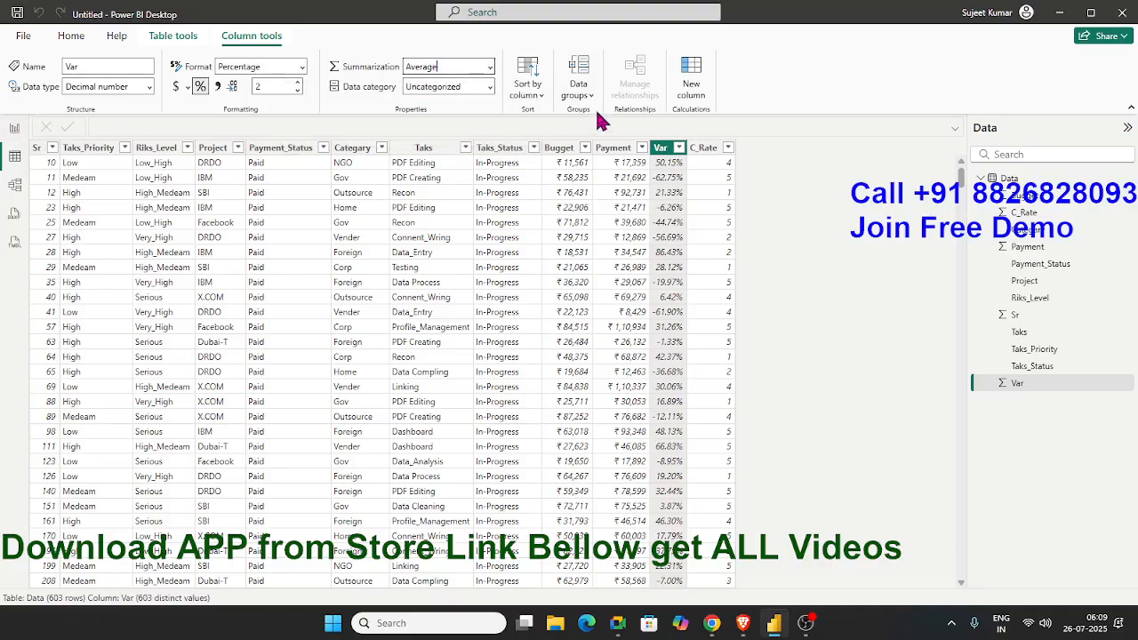
# Check the summarization of the Payment and Bugget columns and set the Sr column to Don't summarize
pyautogui.click(612, 148)
pyautogui.click(565, 153)
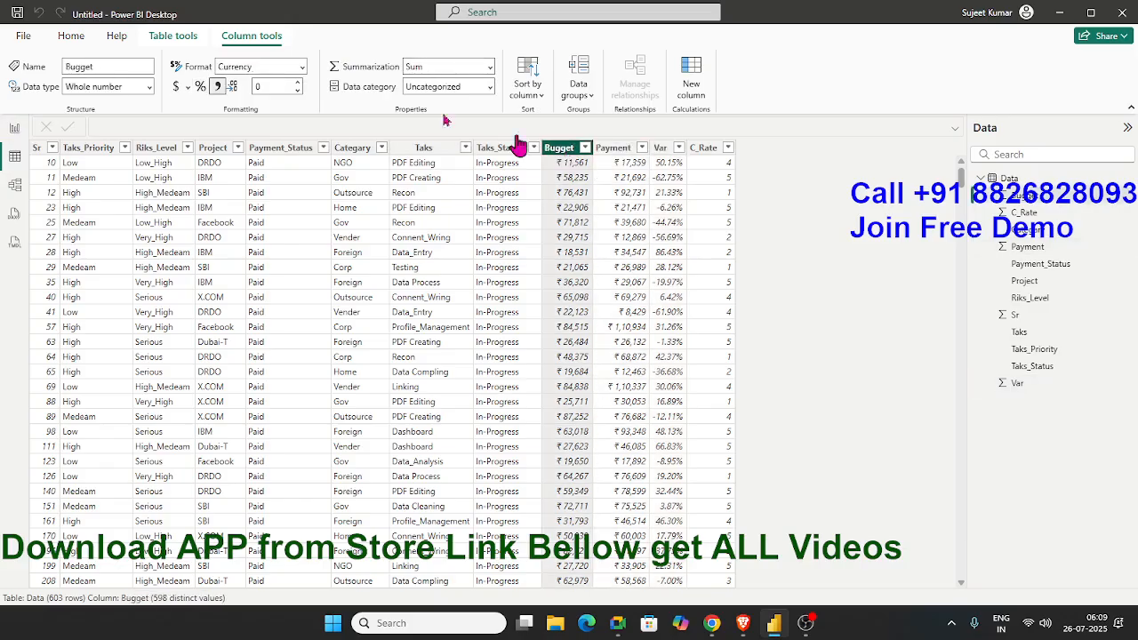
pyautogui.click(39, 151)
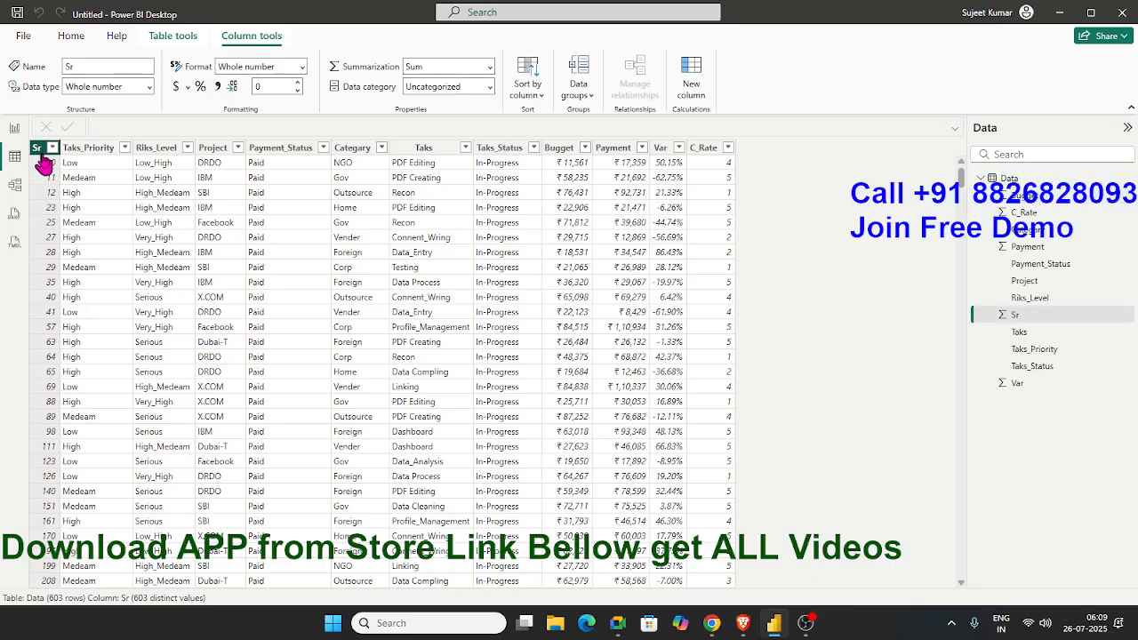
pyautogui.click(491, 71)
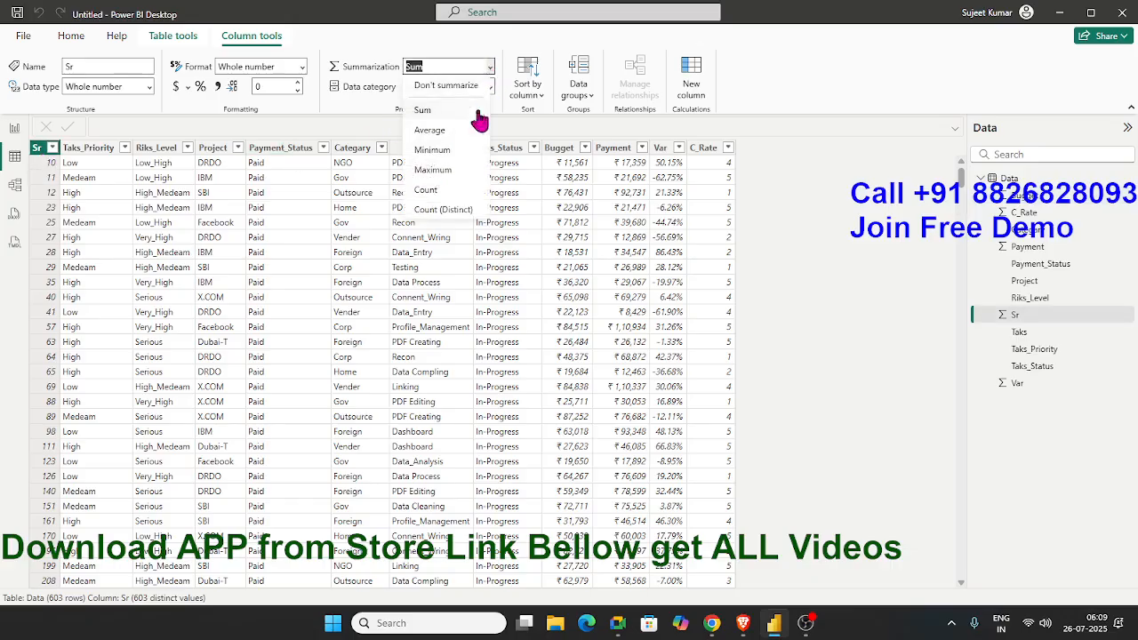
pyautogui.click(460, 85)
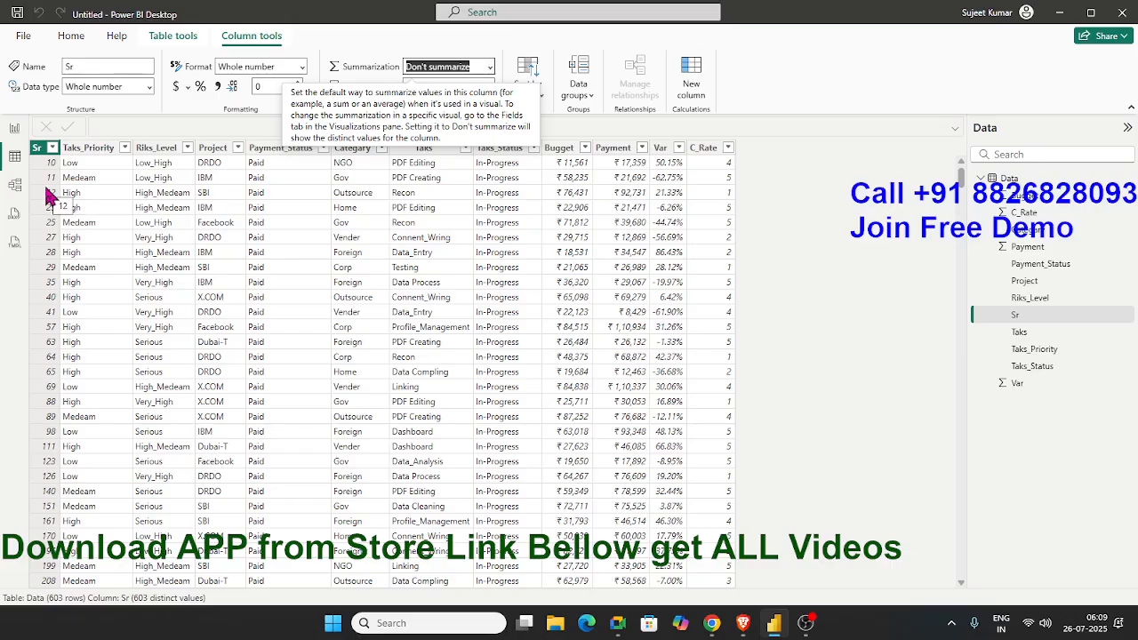
# Set the default summarization of the C_Rate column to Average
pyautogui.click(722, 180)
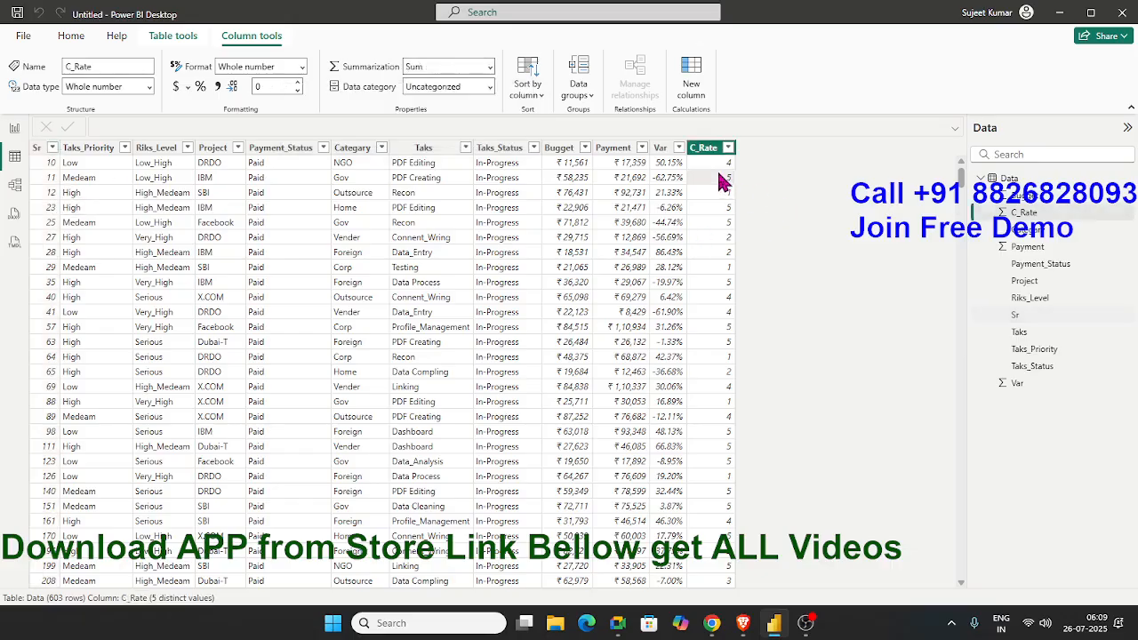
pyautogui.click(492, 69)
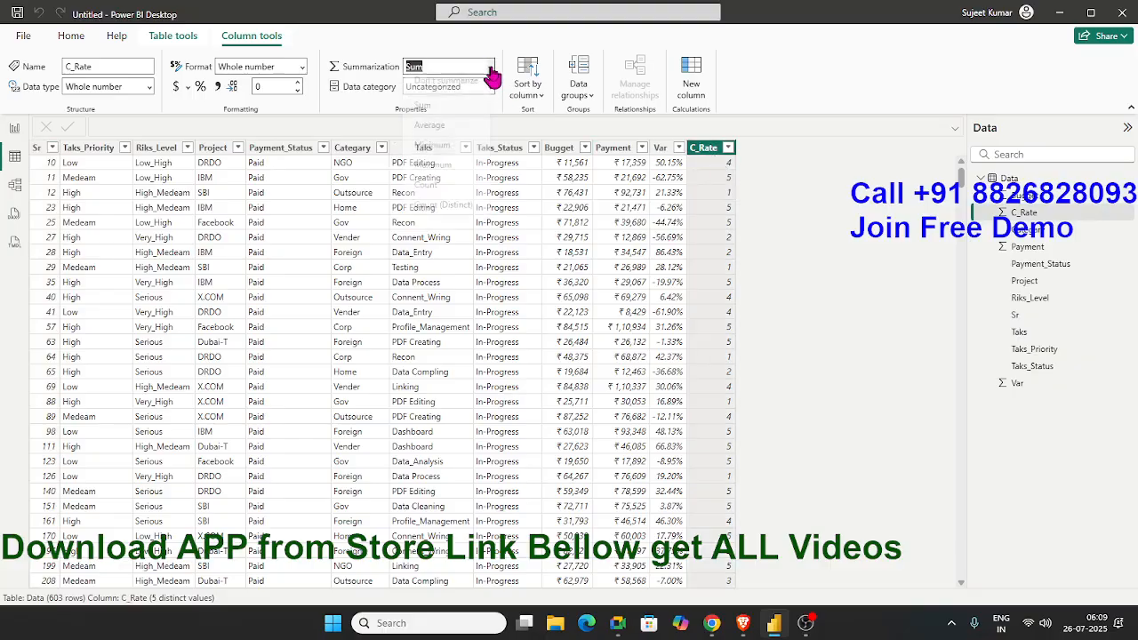
pyautogui.click(430, 131)
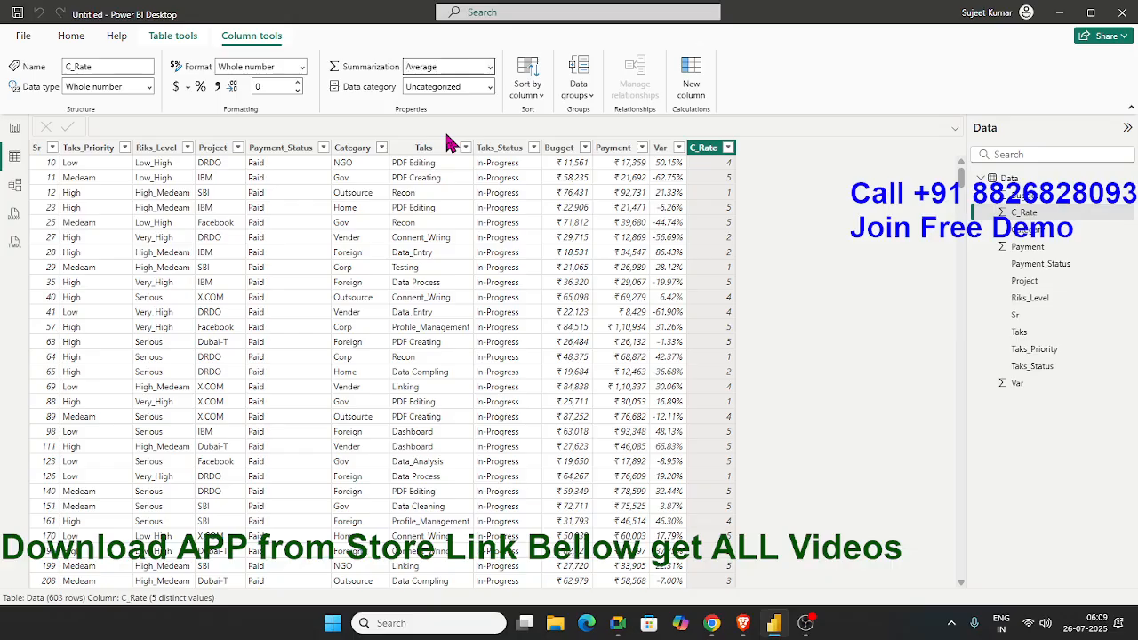
# Check the summarization of the Bugget, Payment, Var, C_Rate, Sr and Taks_Priority columns
pyautogui.click(584, 197)
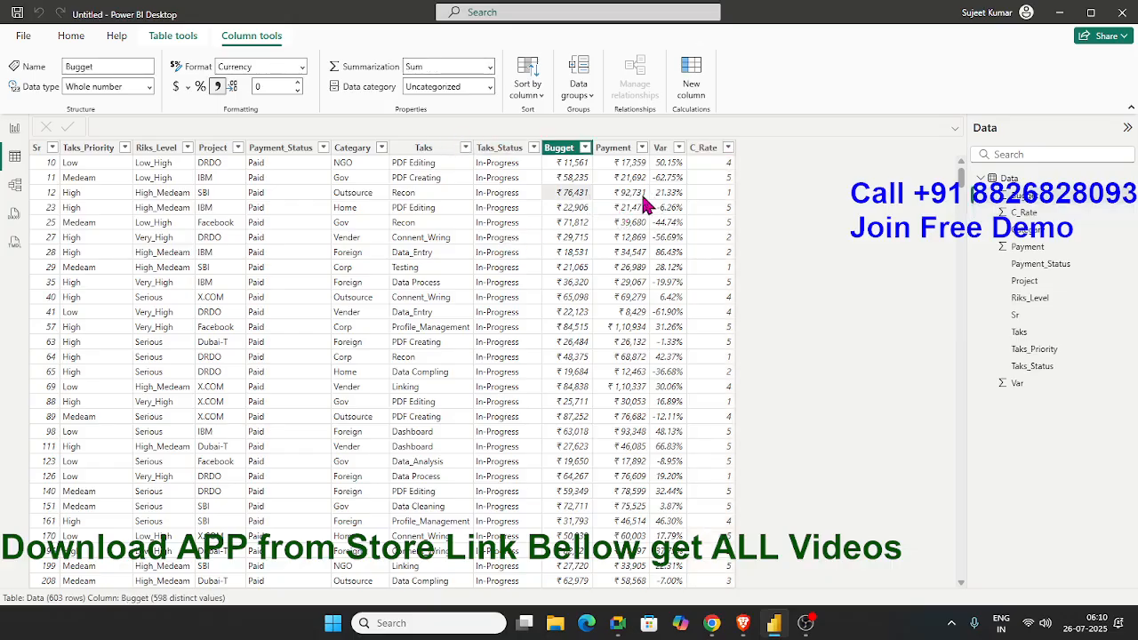
pyautogui.click(639, 196)
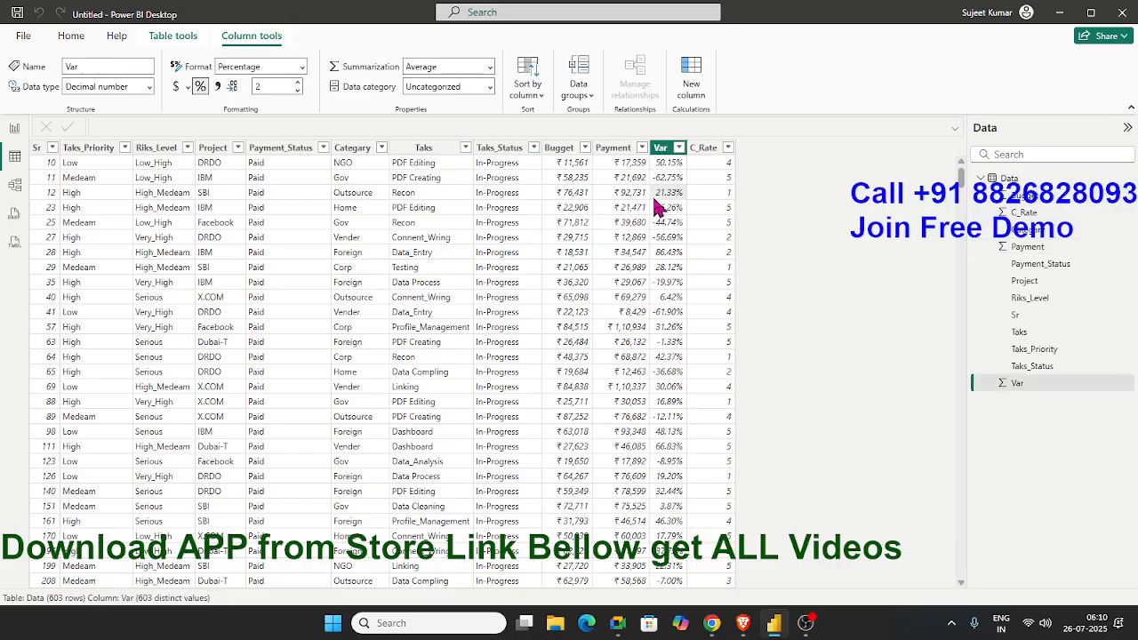
pyautogui.click(707, 200)
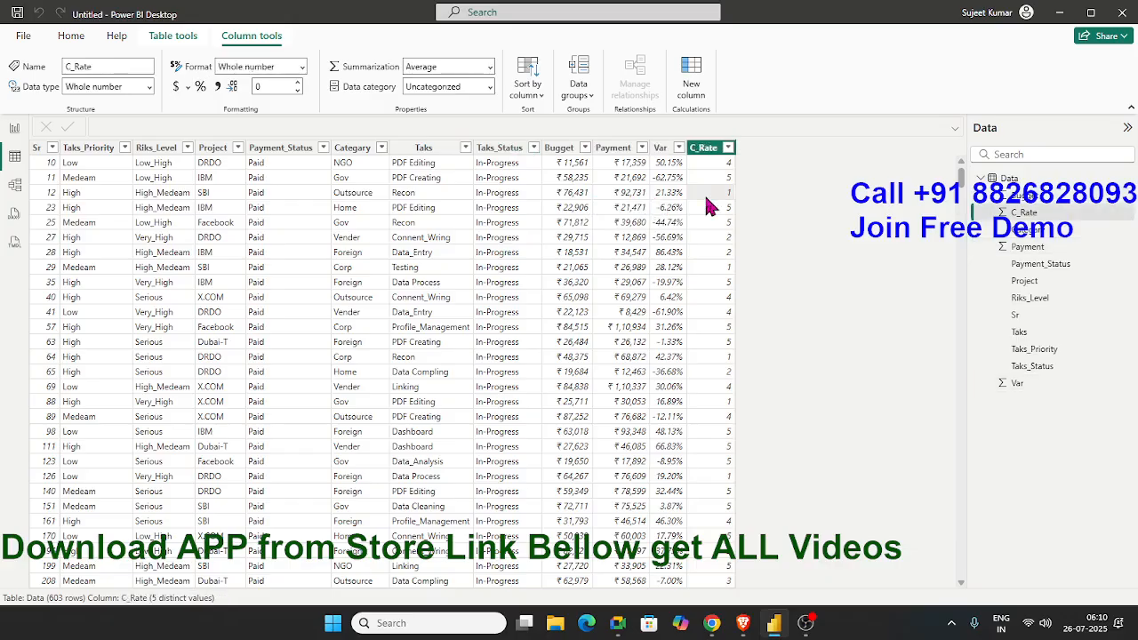
pyautogui.click(569, 193)
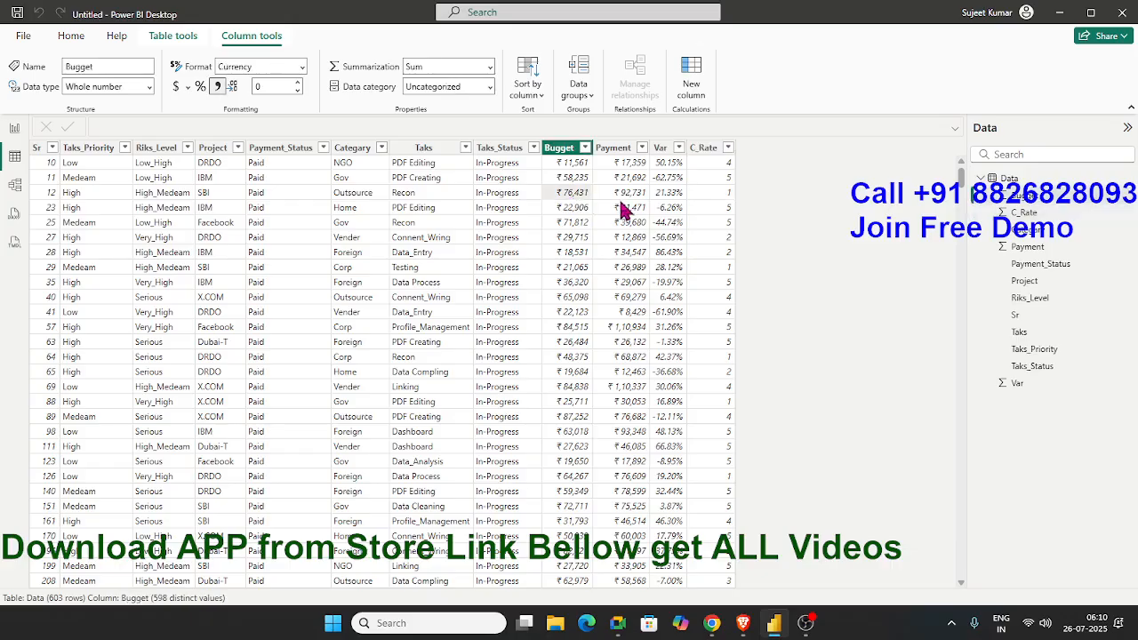
pyautogui.click(630, 210)
pyautogui.click(667, 208)
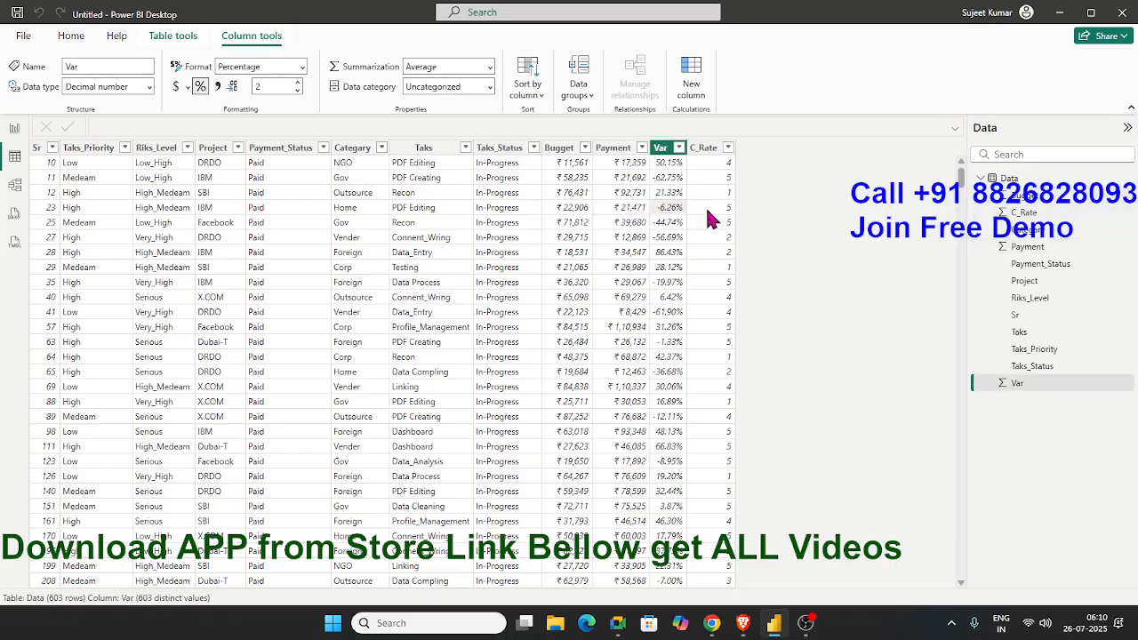
pyautogui.click(712, 218)
pyautogui.click(54, 207)
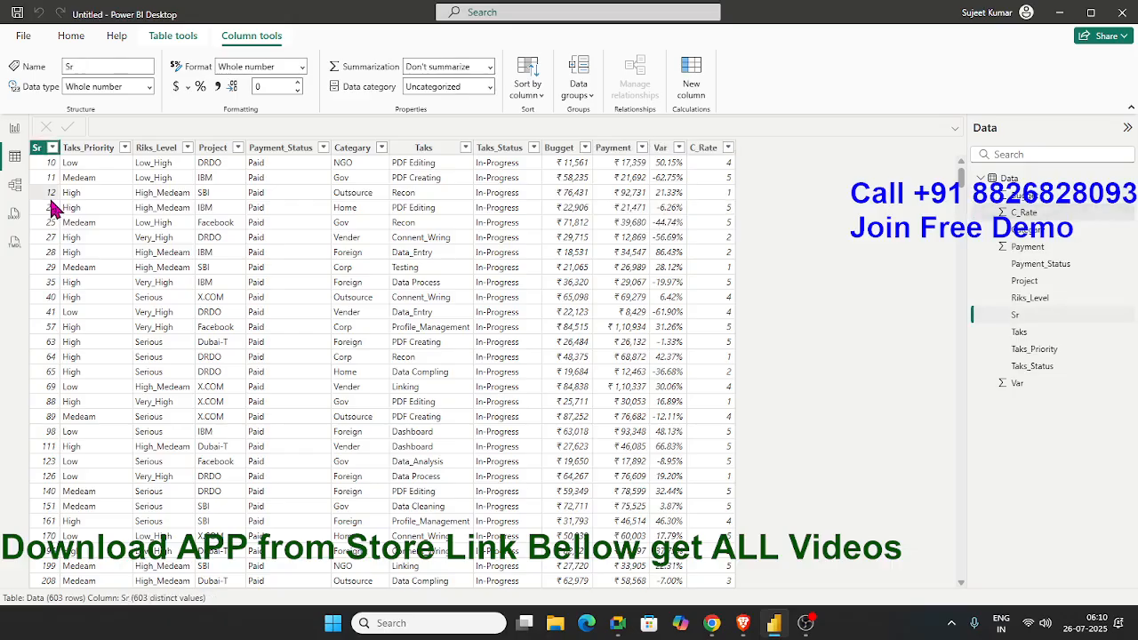
pyautogui.click(64, 209)
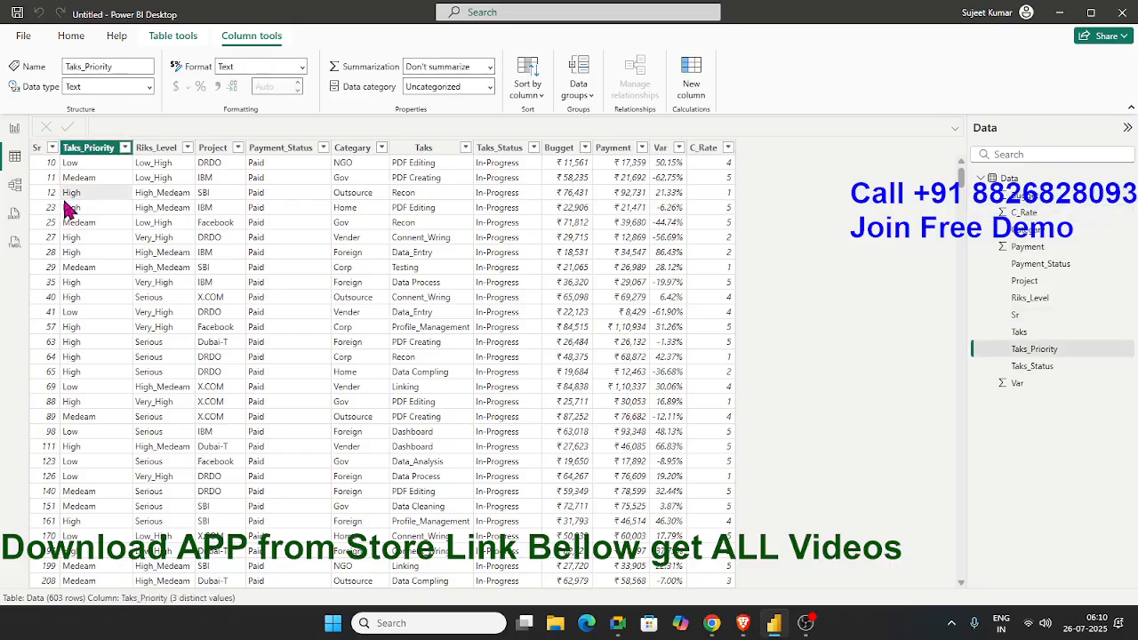
# Return to the report canvas and rename the page as Report-1 in its page information
pyautogui.click(14, 130)
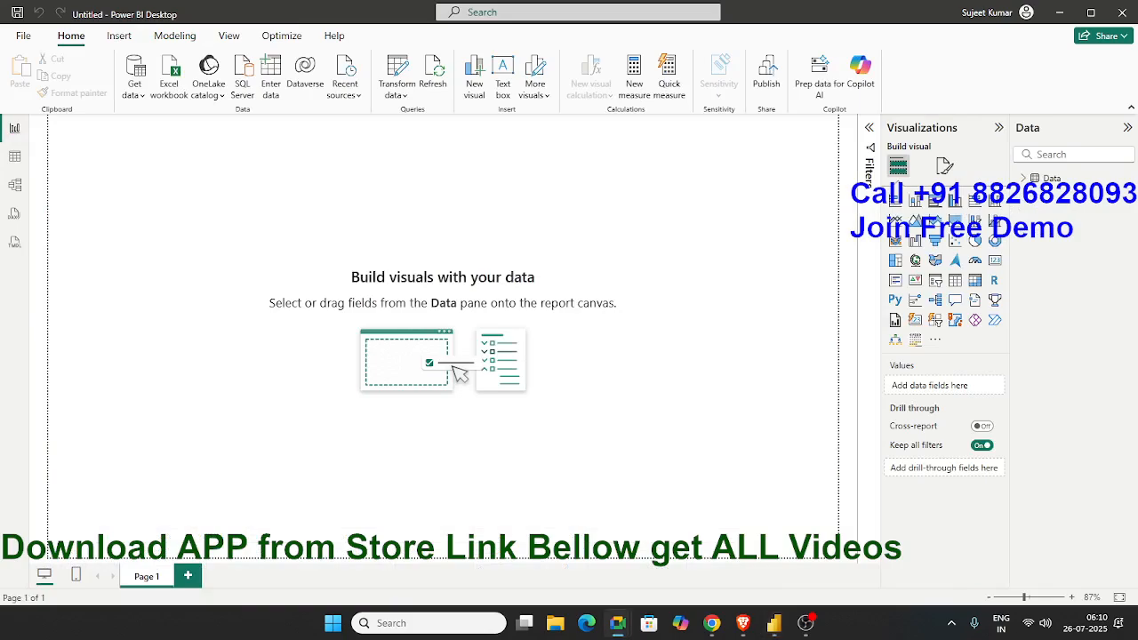
pyautogui.moveTo(77, 142); pyautogui.dragTo(836, 556)
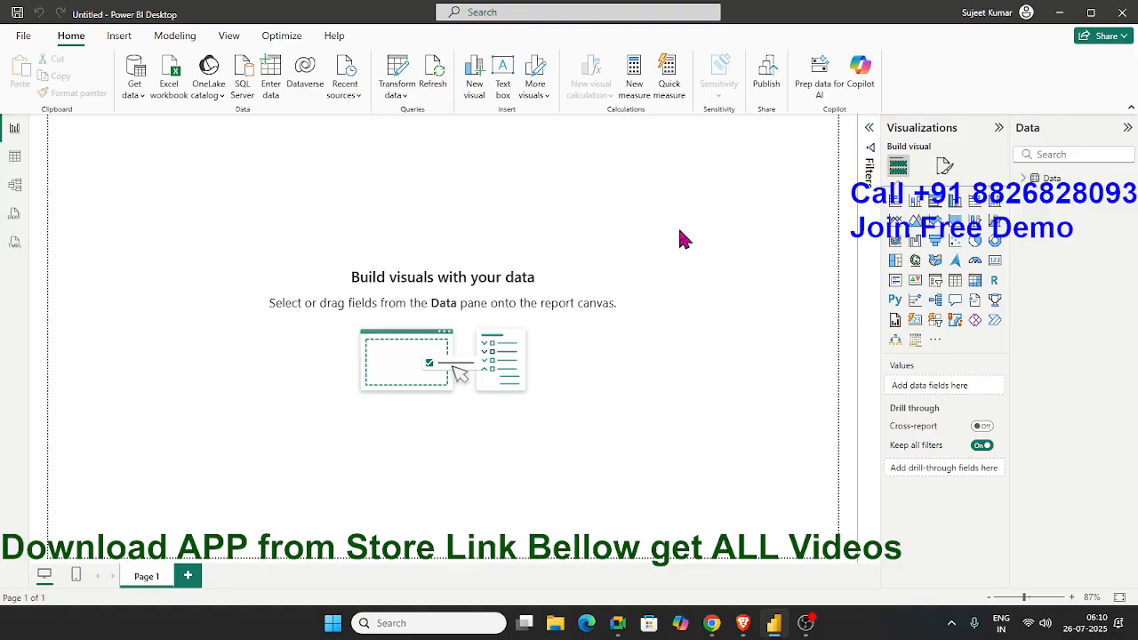
pyautogui.click(945, 166)
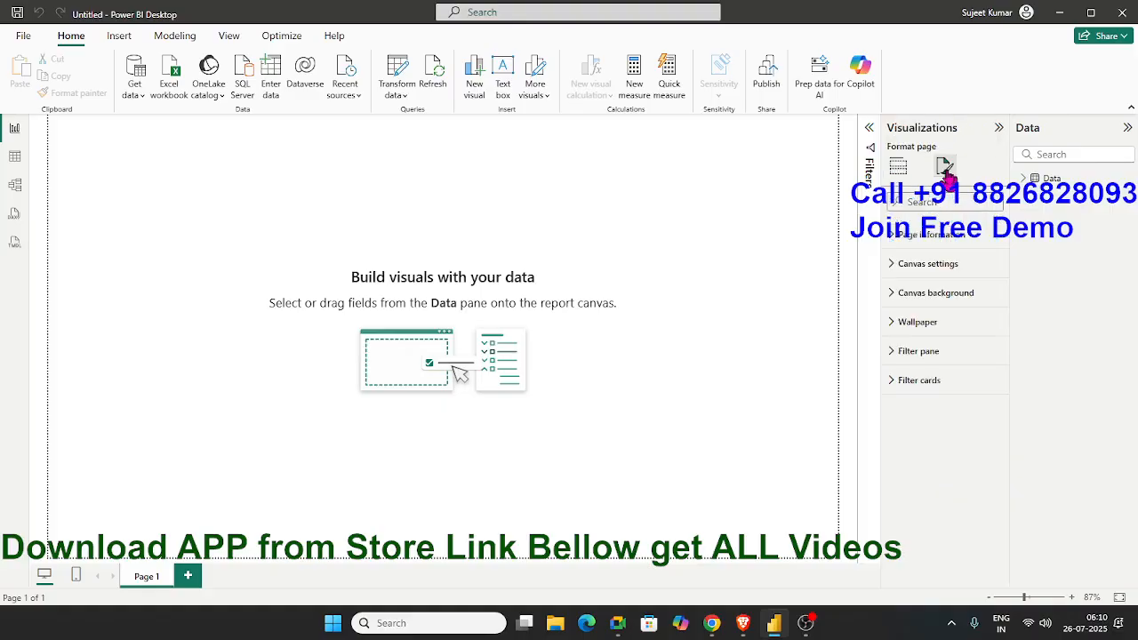
pyautogui.click(921, 253)
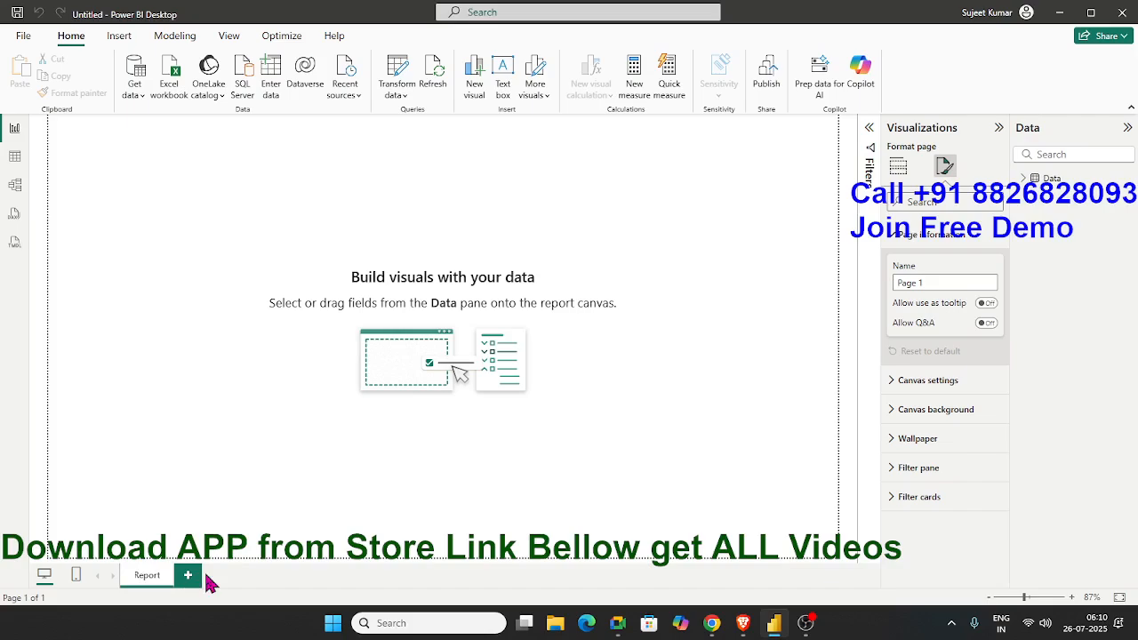
pyautogui.press('Return')
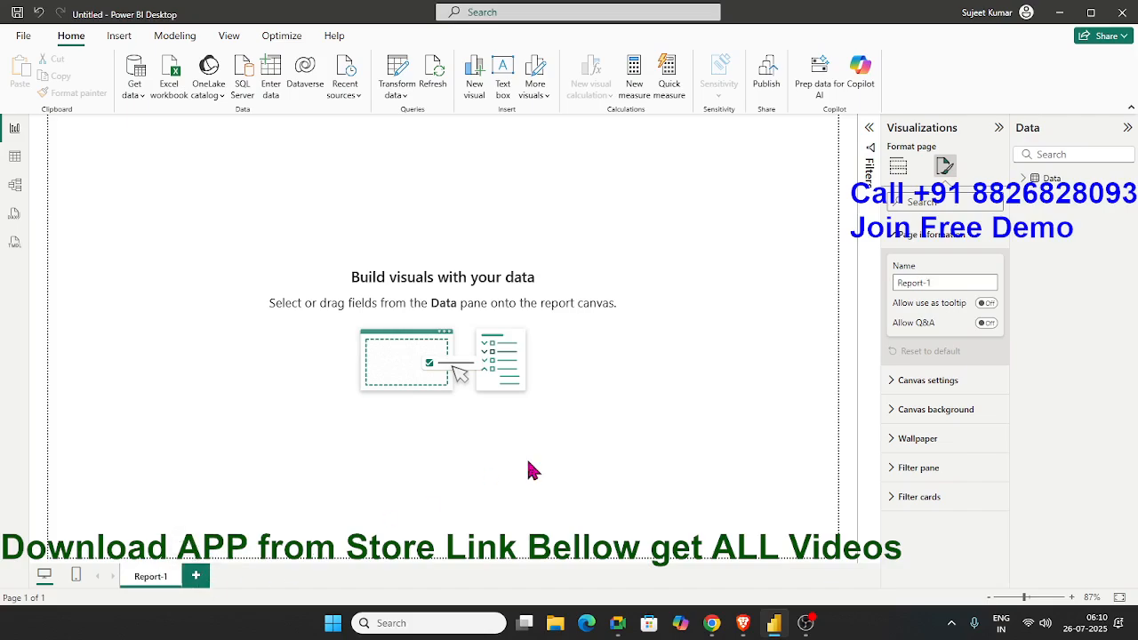
# Try the Custom canvas type for the report page and set it back to 16:9
pyautogui.click(900, 382)
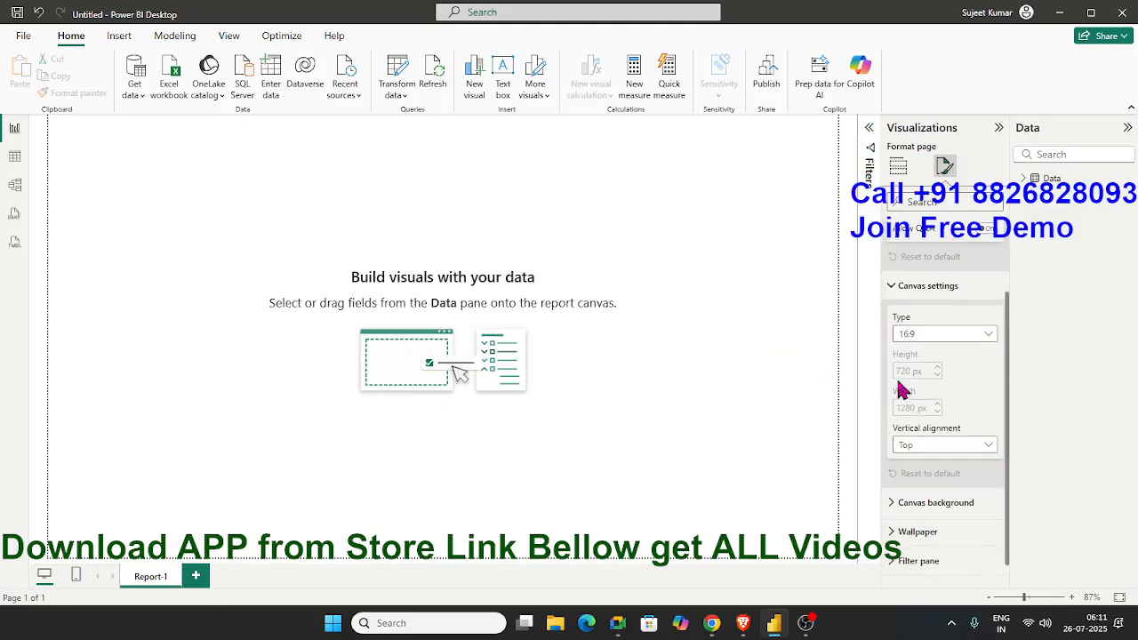
pyautogui.click(915, 347)
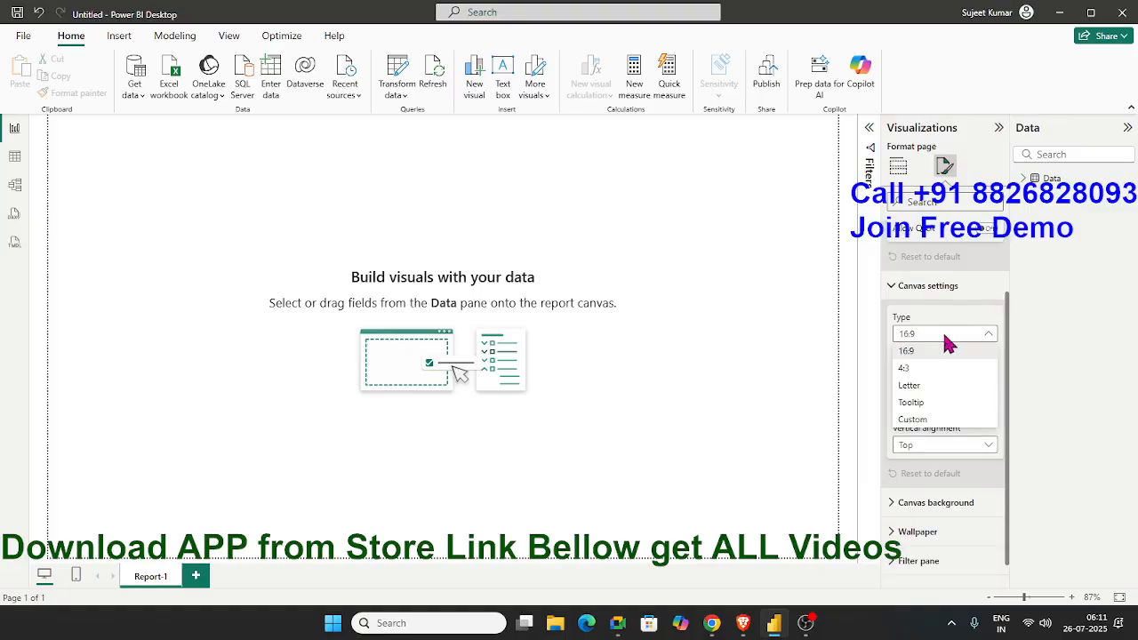
pyautogui.click(916, 419)
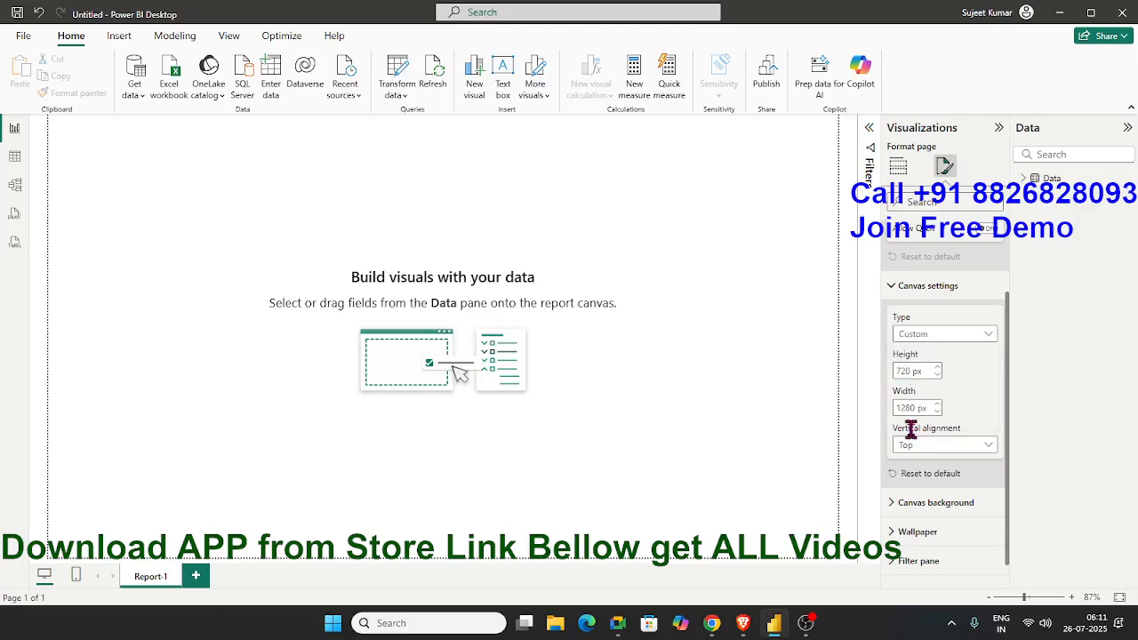
pyautogui.click(910, 336)
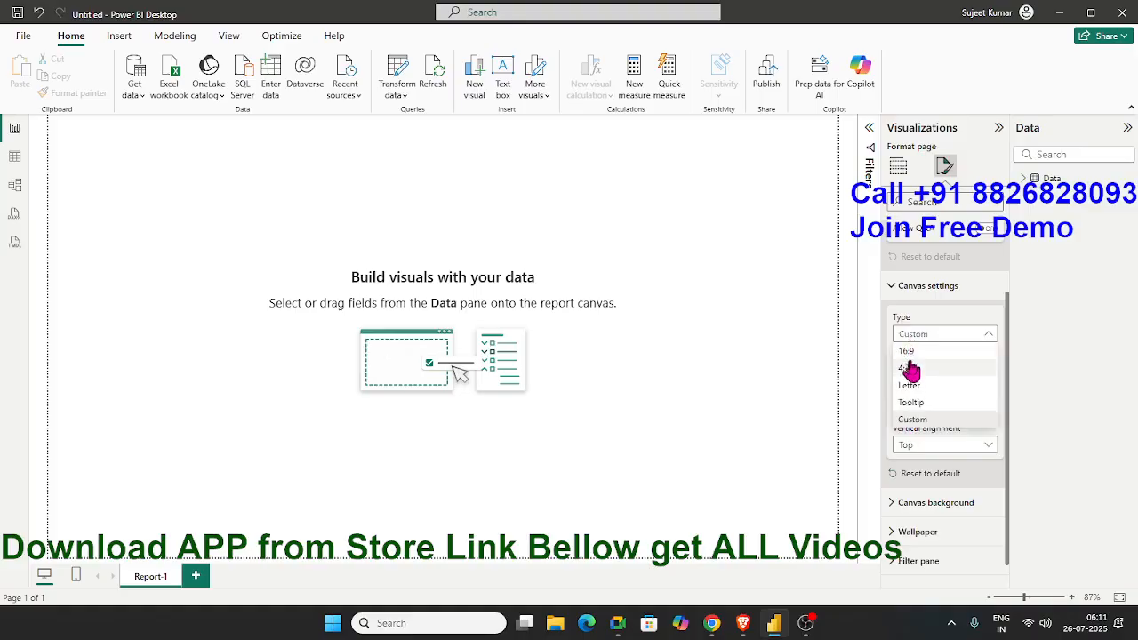
pyautogui.click(909, 352)
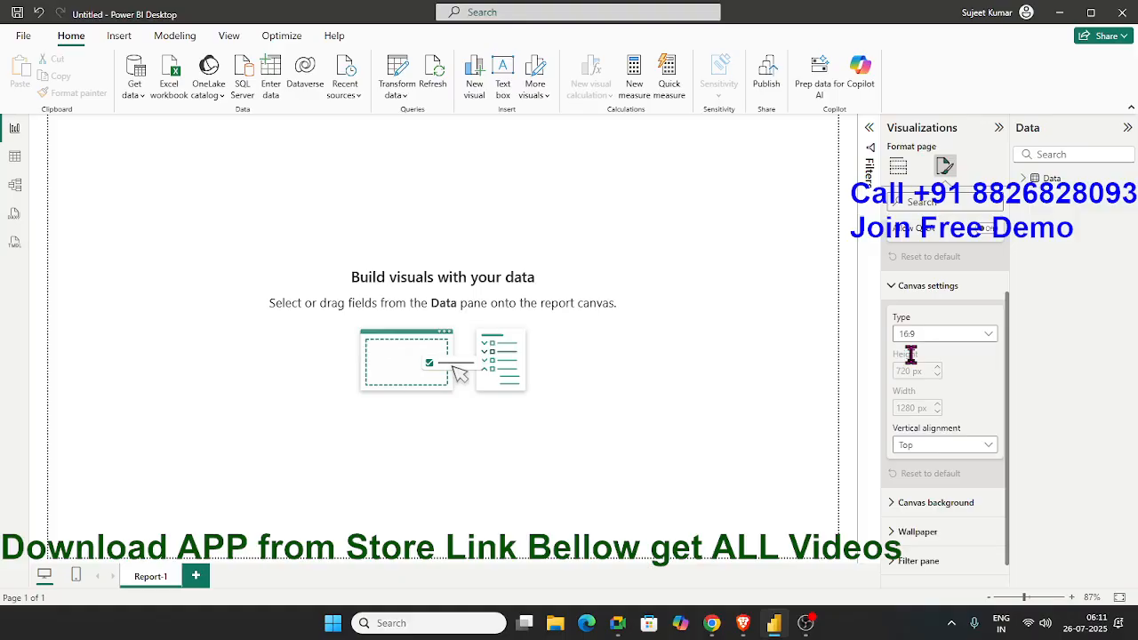
pyautogui.click(780, 421)
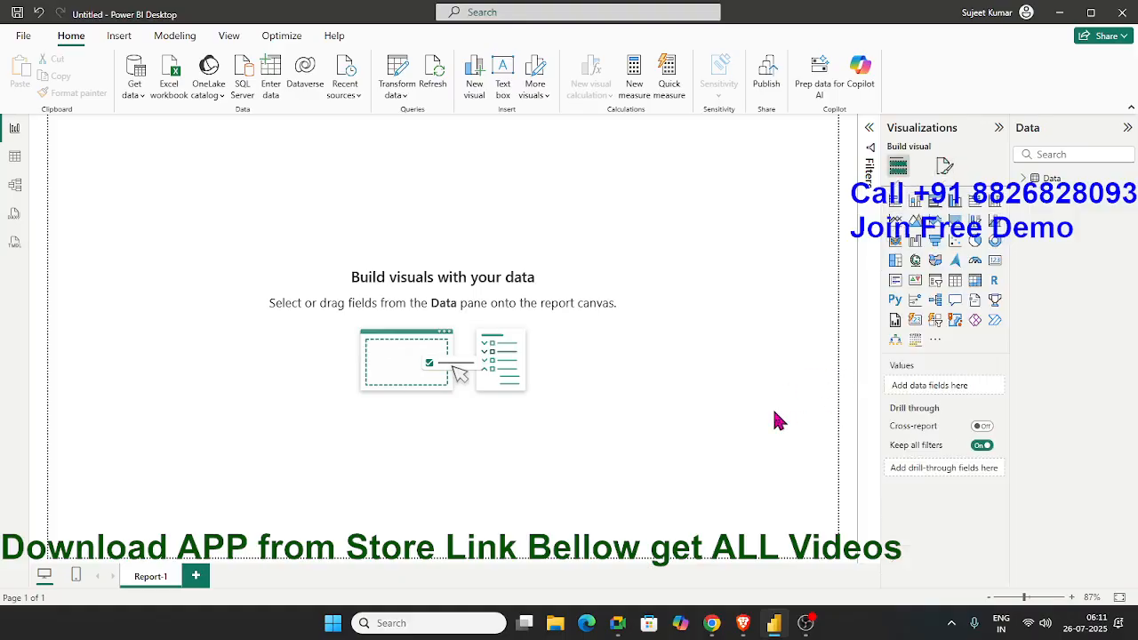
# Examine the page's canvas background options, including its colour palette, image and transparency settings
pyautogui.click(944, 166)
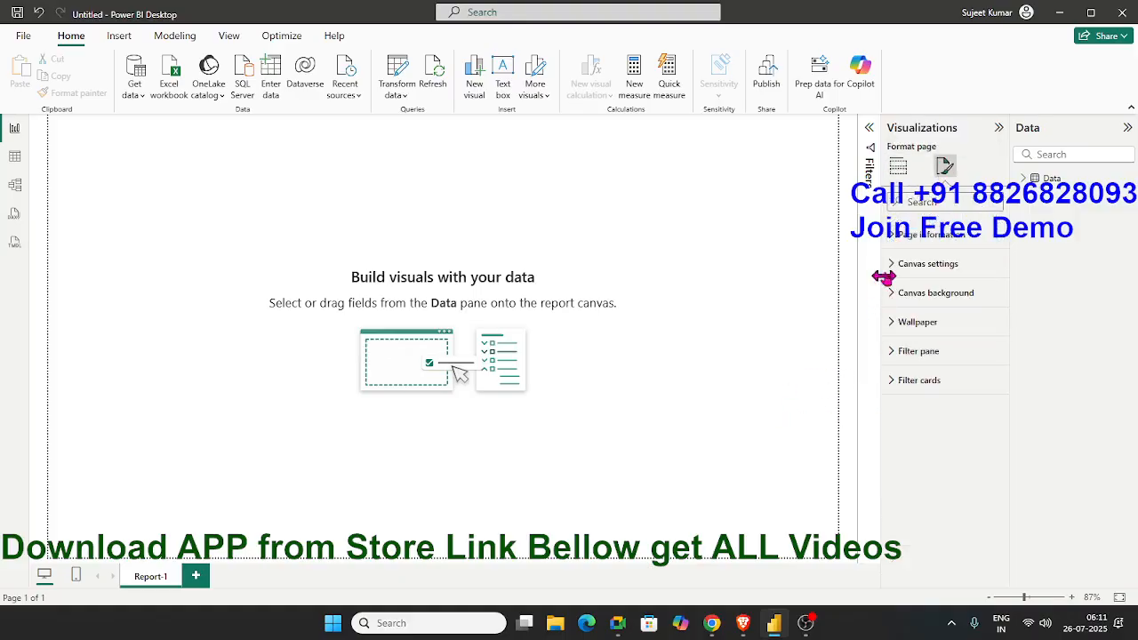
pyautogui.click(895, 295)
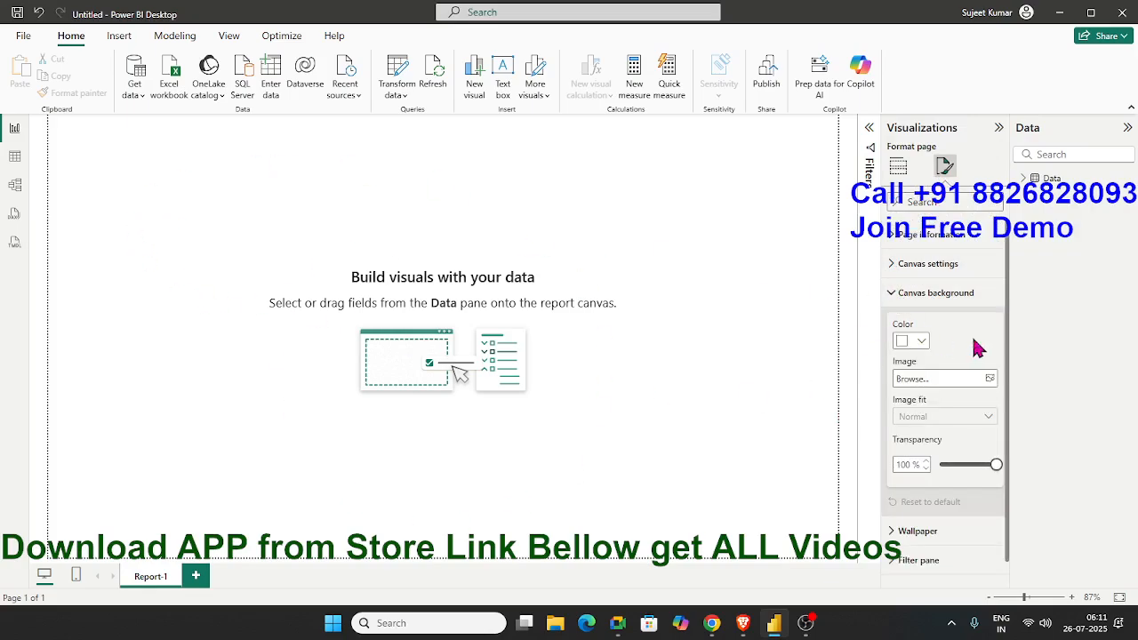
pyautogui.click(916, 348)
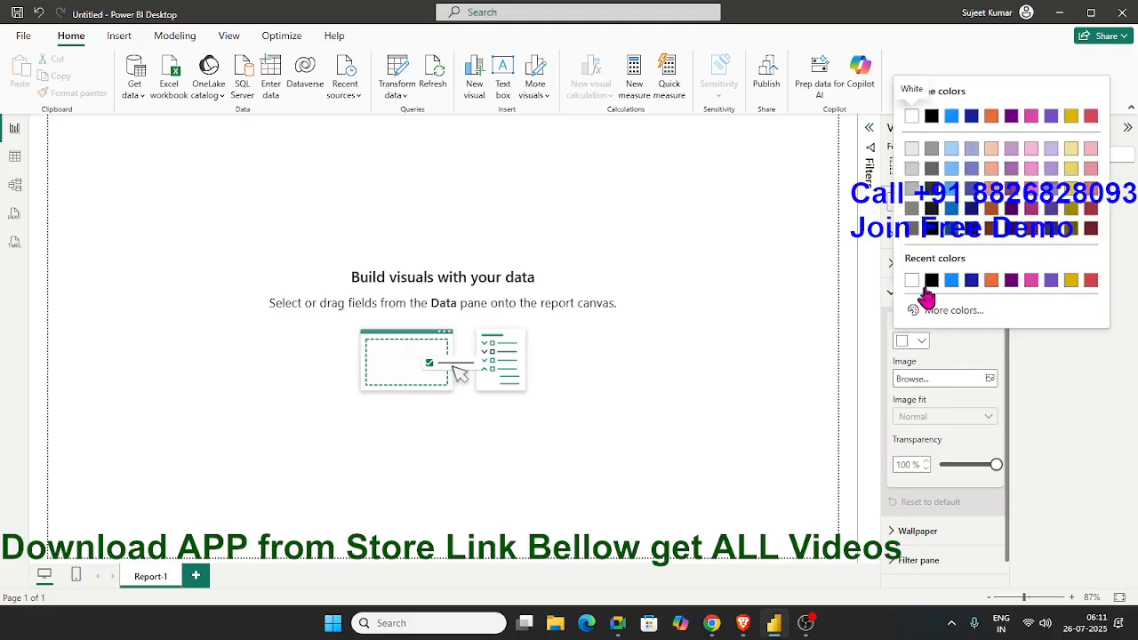
pyautogui.click(975, 357)
pyautogui.scroll(-1, 971, 363)
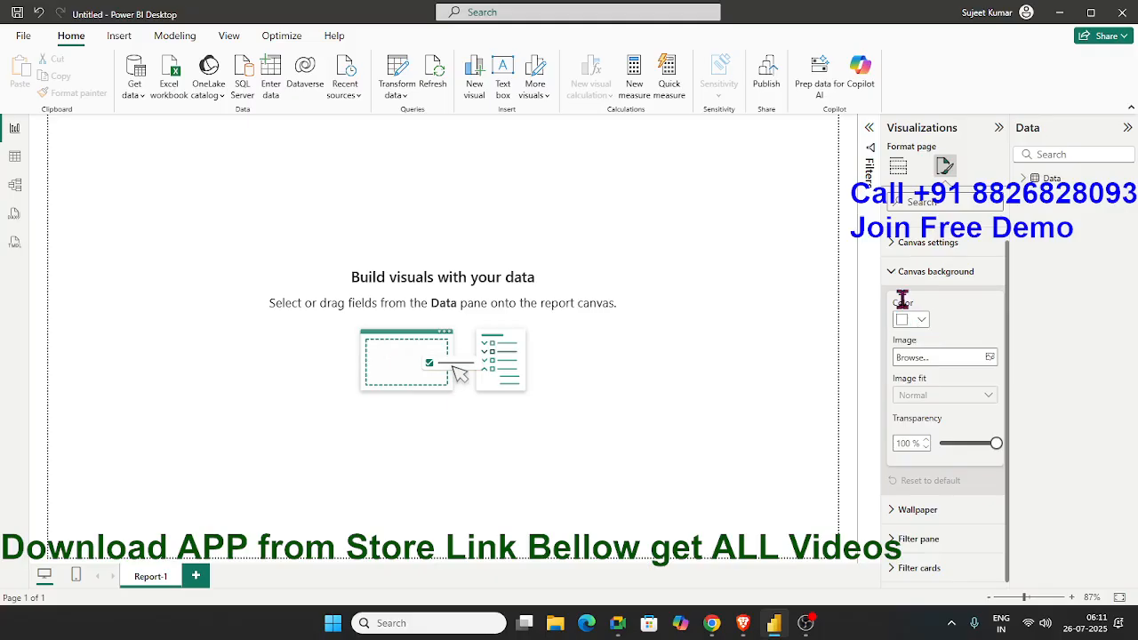
# Set the report page's wallpaper colour to pink and close the colour palette
pyautogui.click(930, 510)
pyautogui.scroll(-3, 932, 480)
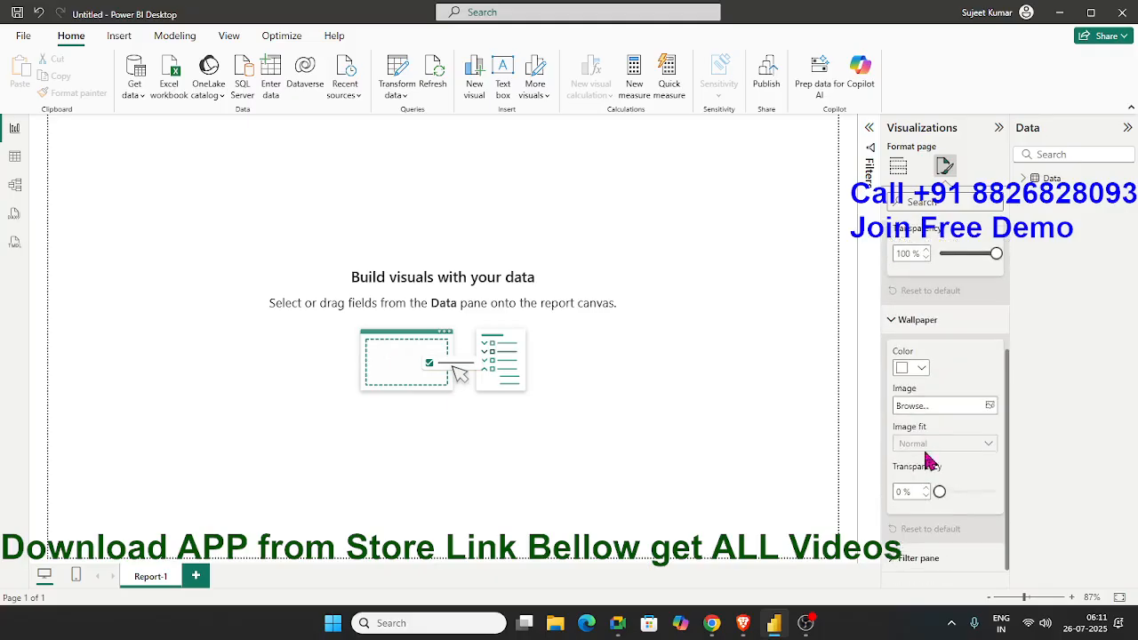
pyautogui.click(912, 367)
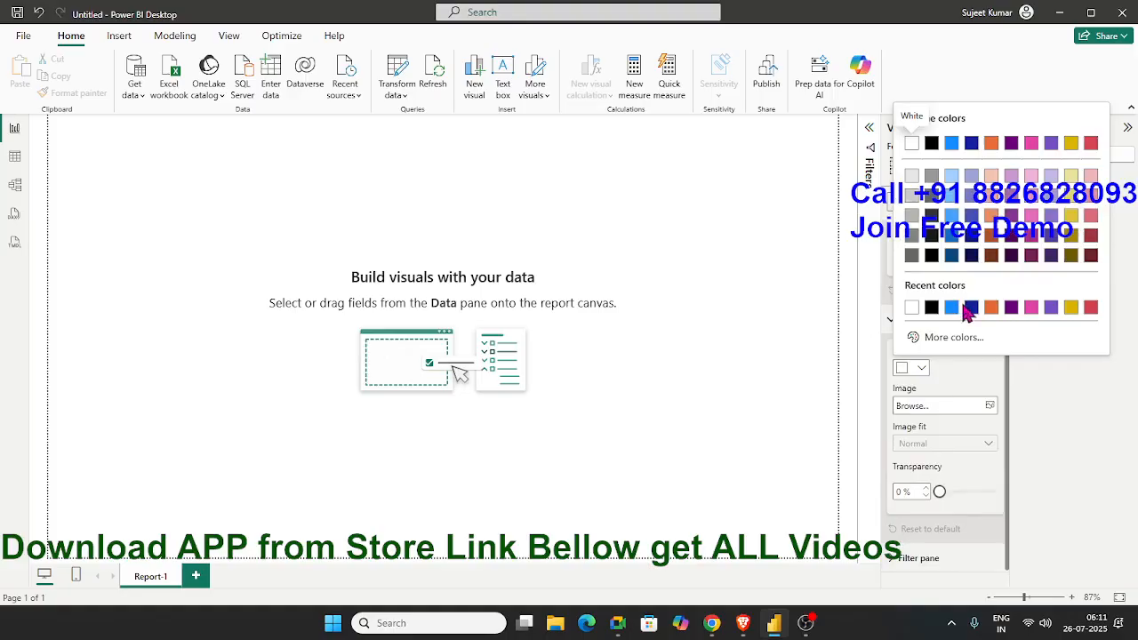
pyautogui.click(1032, 309)
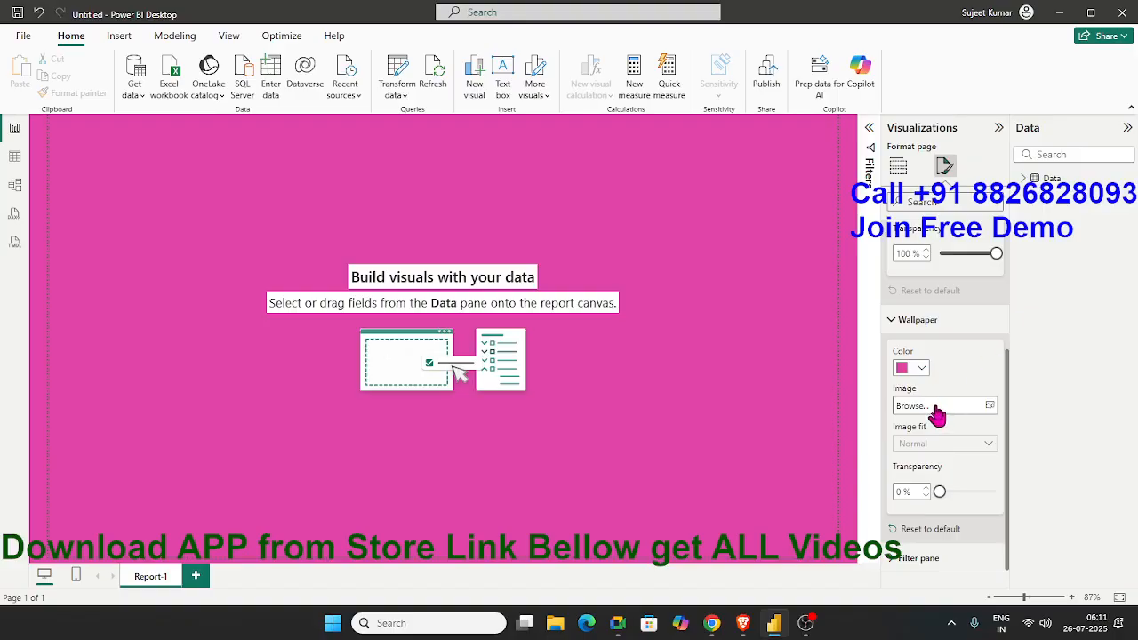
pyautogui.click(911, 369)
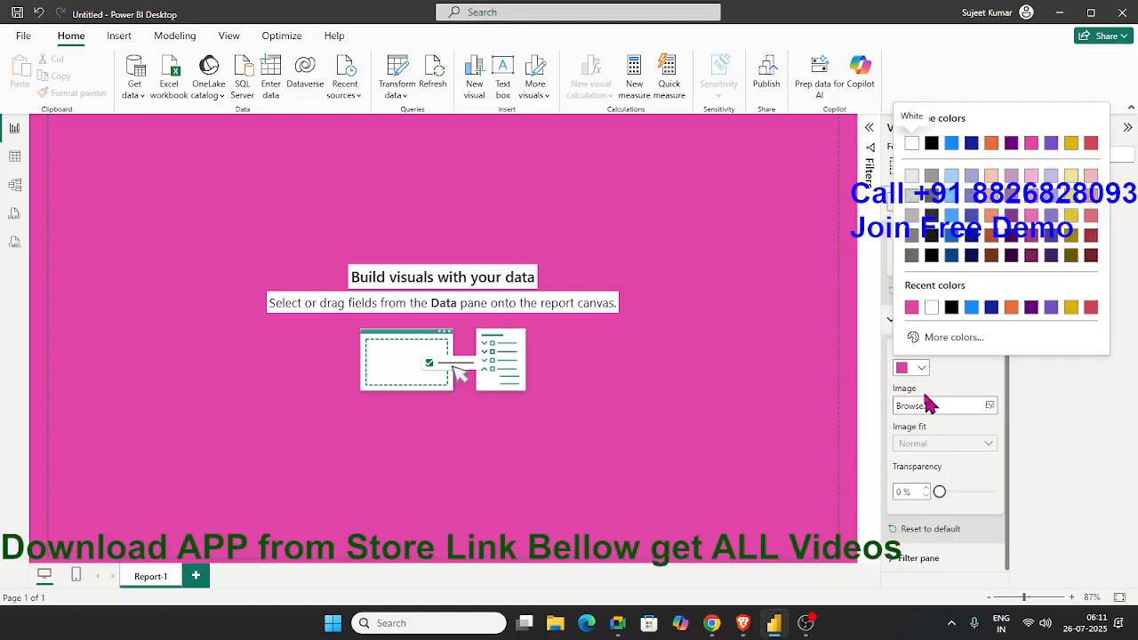
pyautogui.click(958, 375)
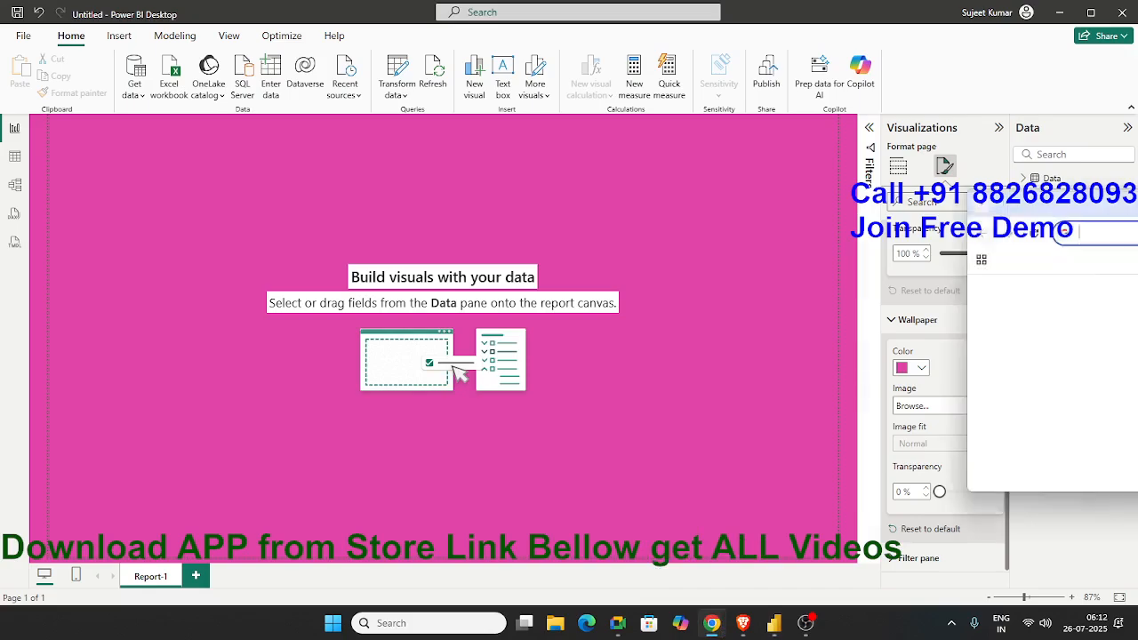
# Switch to Chrome and search Google Images for "power bi dashboard wallpaper"
pyautogui.hotkey('alt', 'Tab')
pyautogui.click(848, 218)
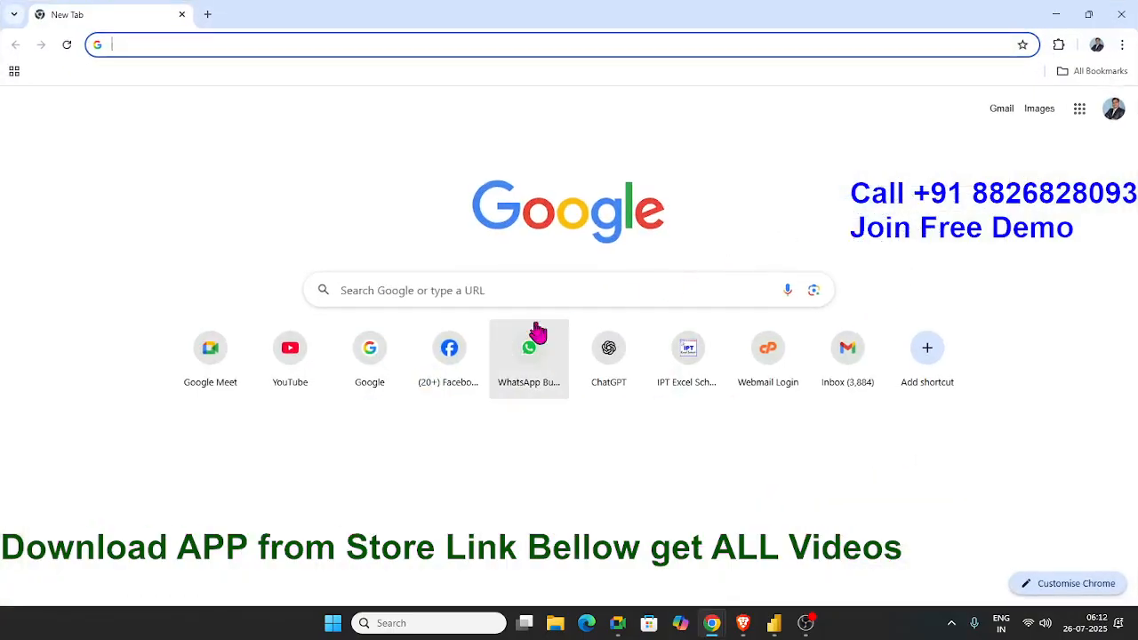
pyautogui.click(490, 287)
pyautogui.write('po')
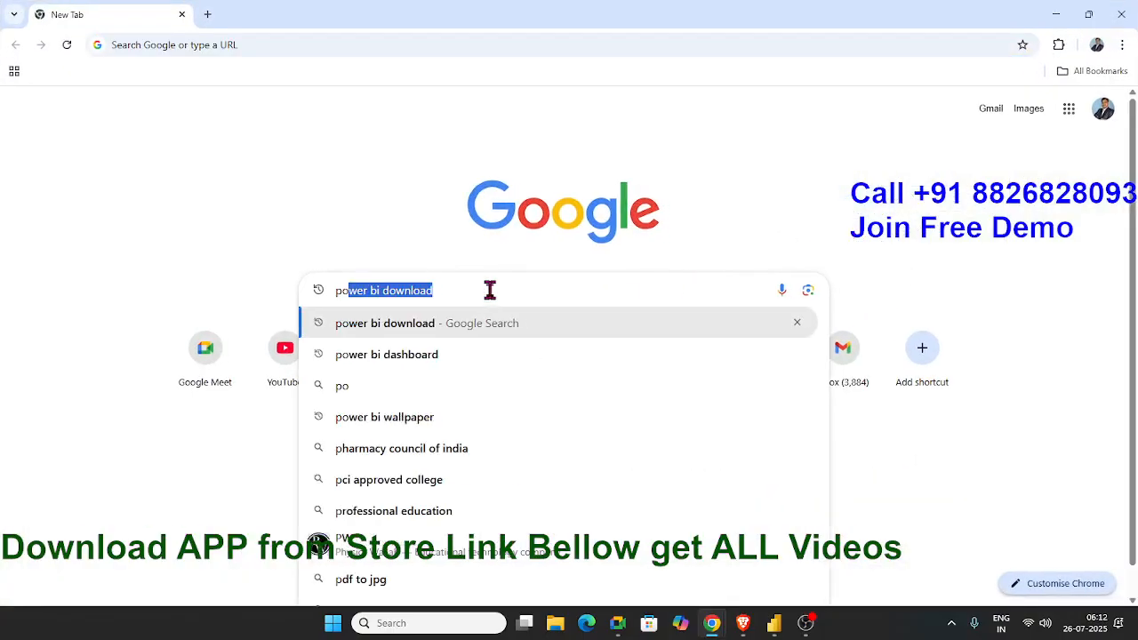
pyautogui.write('wer bi ')
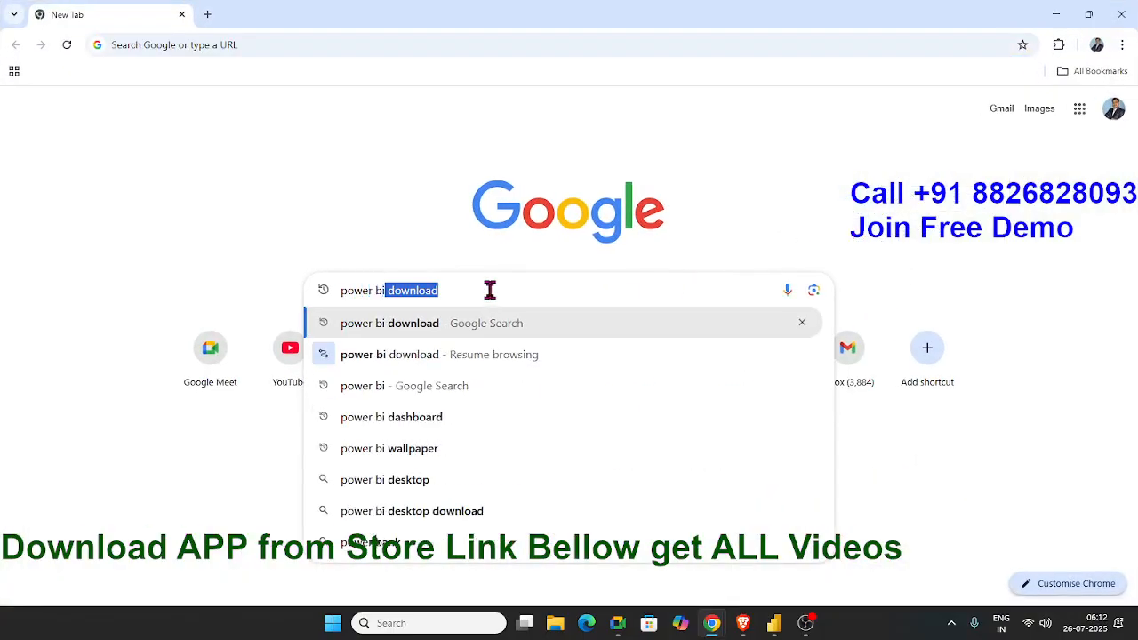
pyautogui.write('dashboard ')
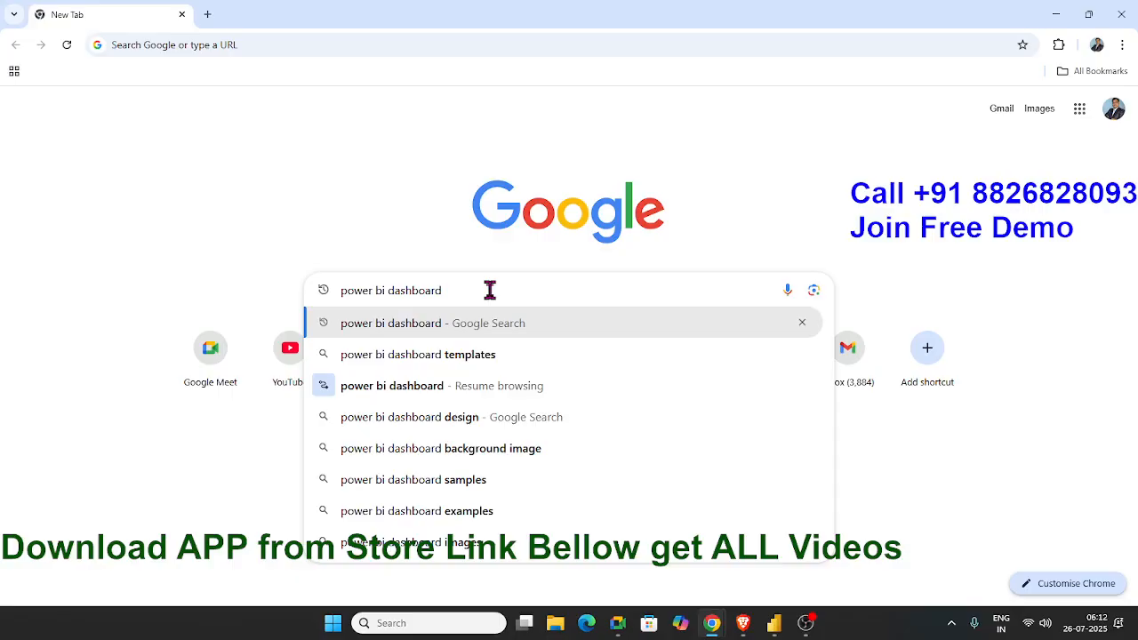
pyautogui.write('wal')
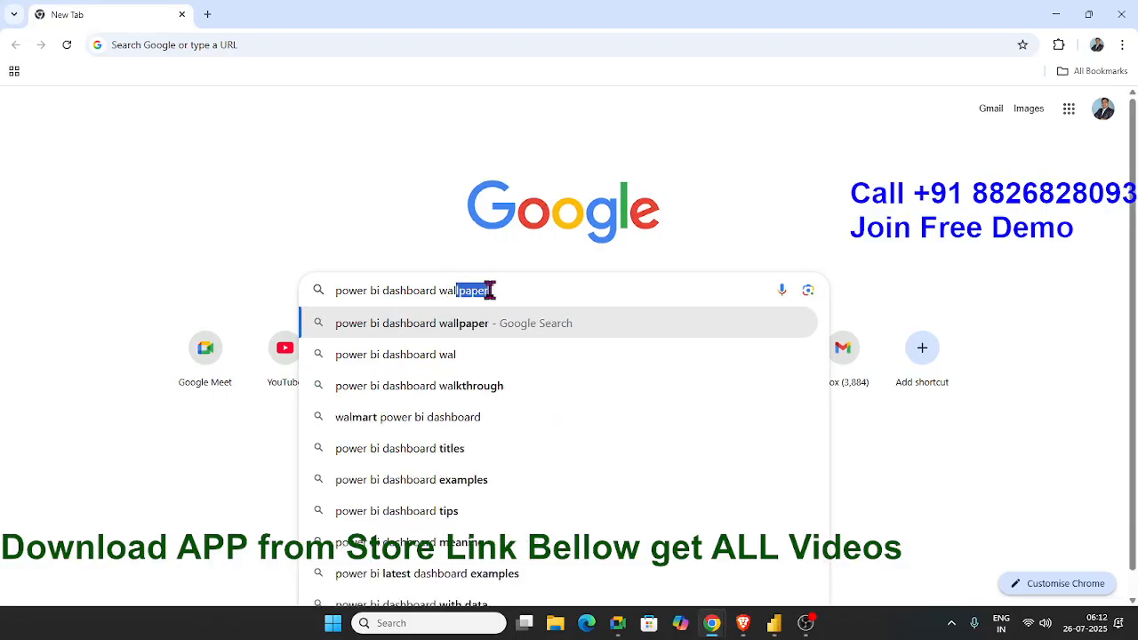
pyautogui.press('Right')
pyautogui.press('Return')
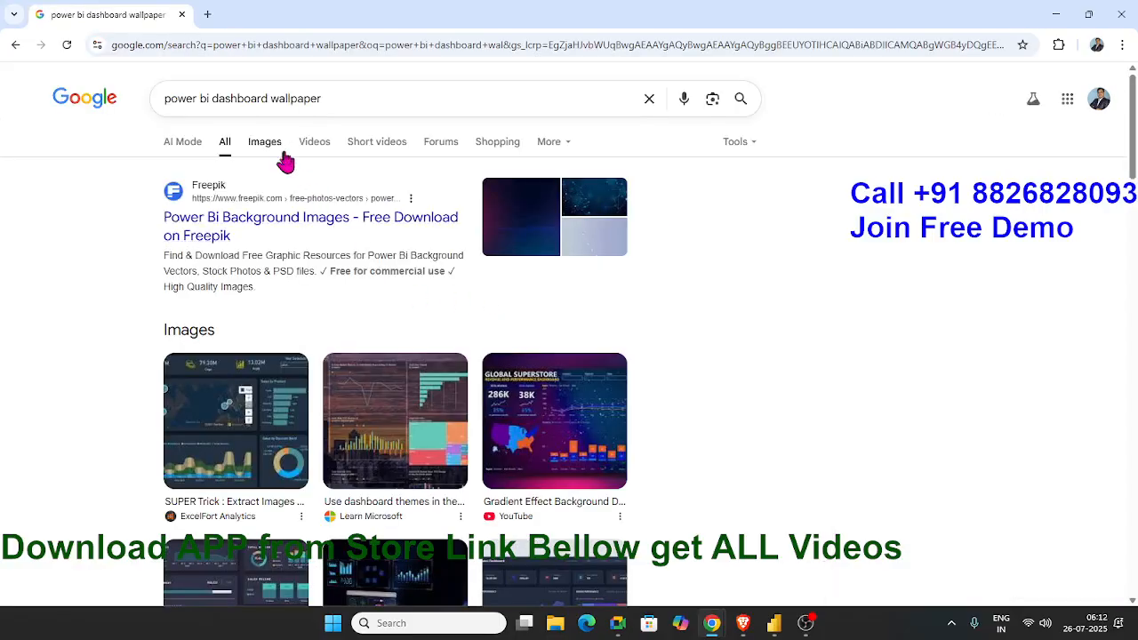
pyautogui.click(266, 153)
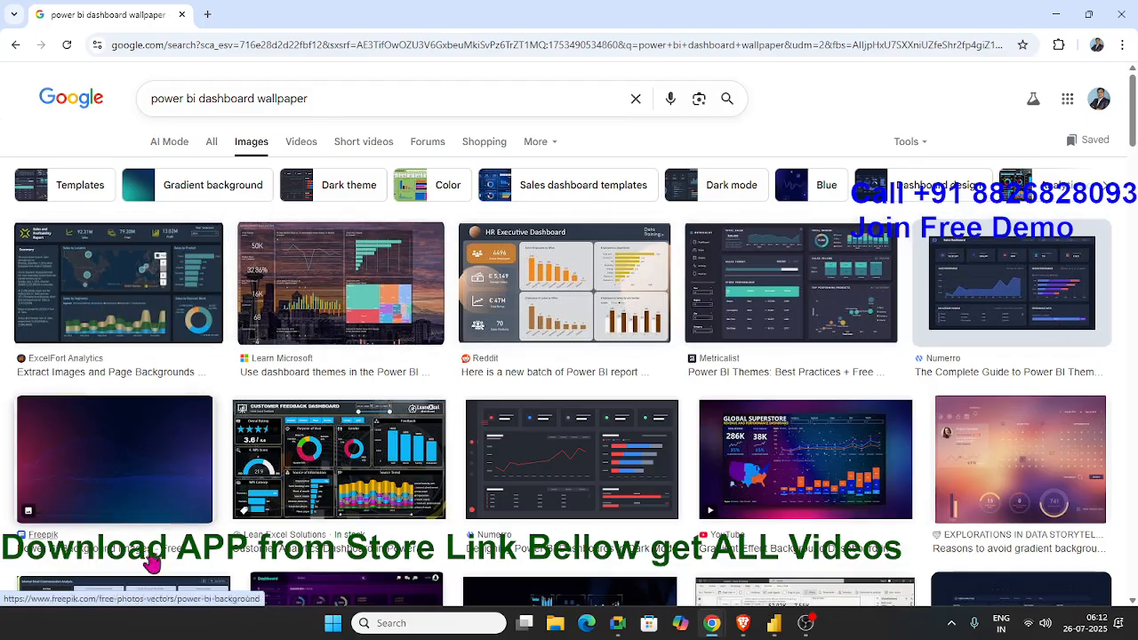
# Examine the image results, previewing Freepik's dark gradient and purple network backgrounds along with their similar images
pyautogui.click(150, 489)
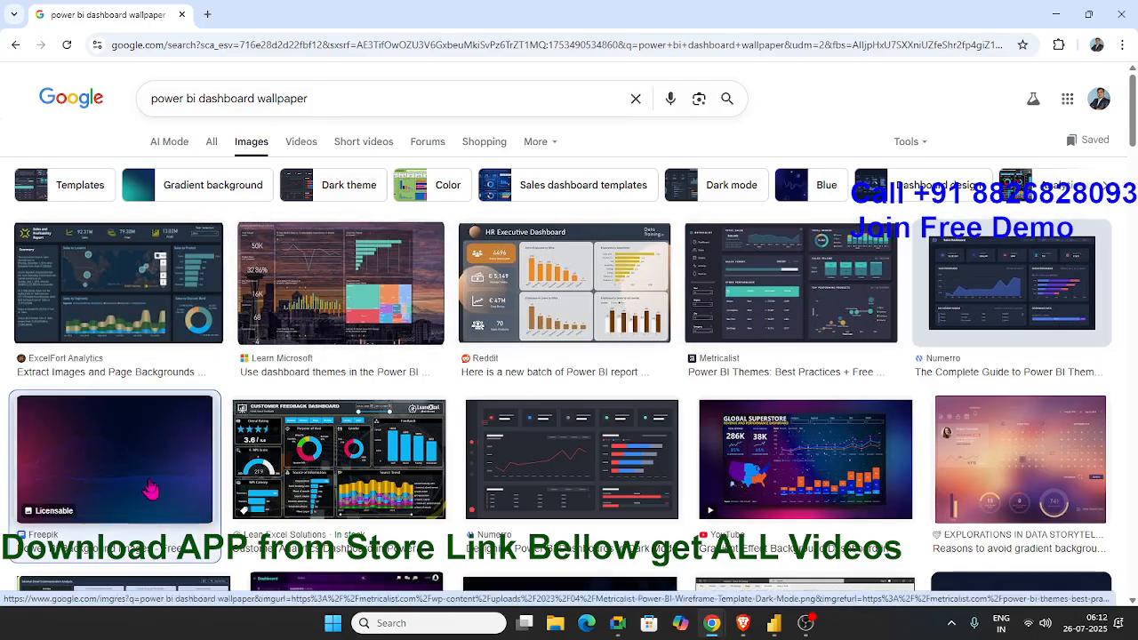
pyautogui.scroll(-3, 829, 483)
pyautogui.scroll(-5, 829, 482)
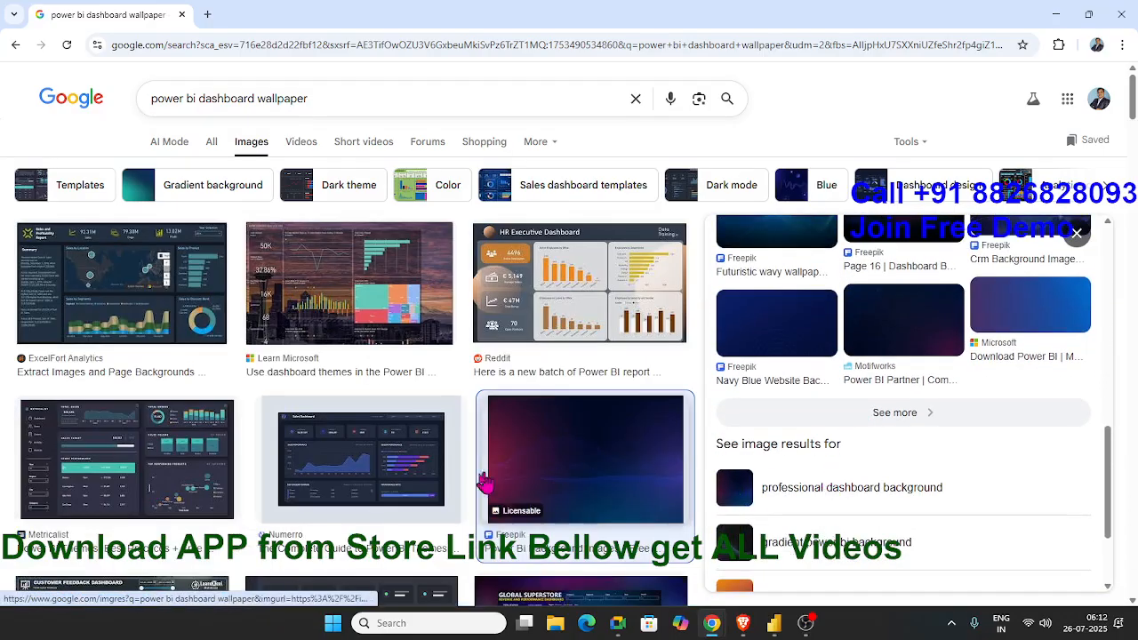
pyautogui.click(1076, 234)
pyautogui.scroll(-2, 867, 498)
pyautogui.scroll(-5, 865, 496)
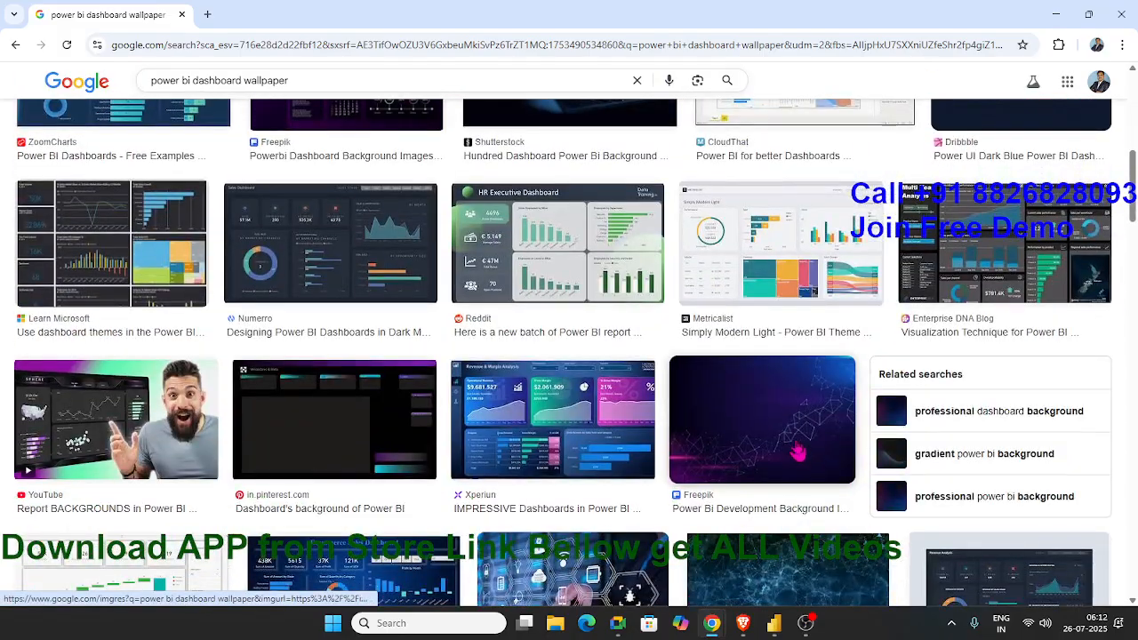
pyautogui.click(795, 451)
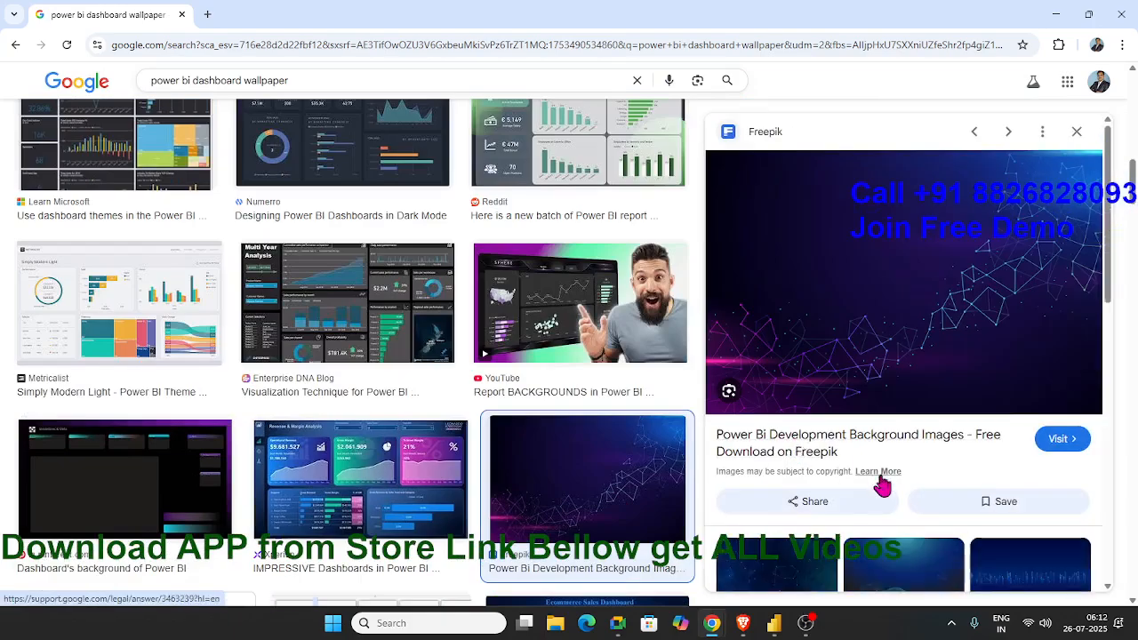
pyautogui.scroll(-10, 881, 483)
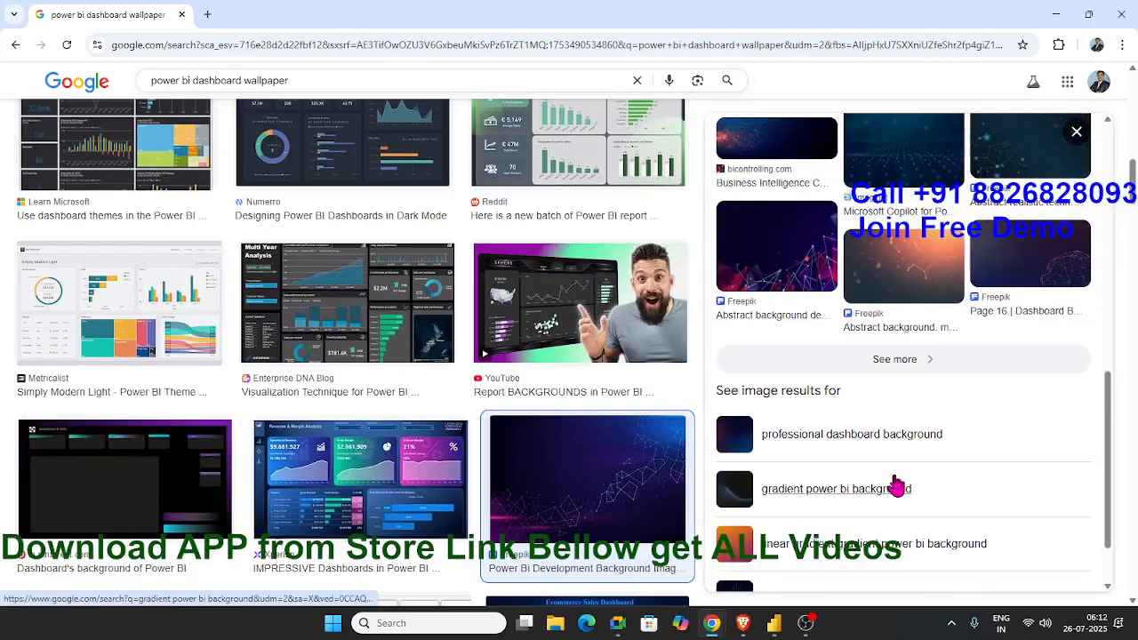
pyautogui.scroll(-5, 894, 485)
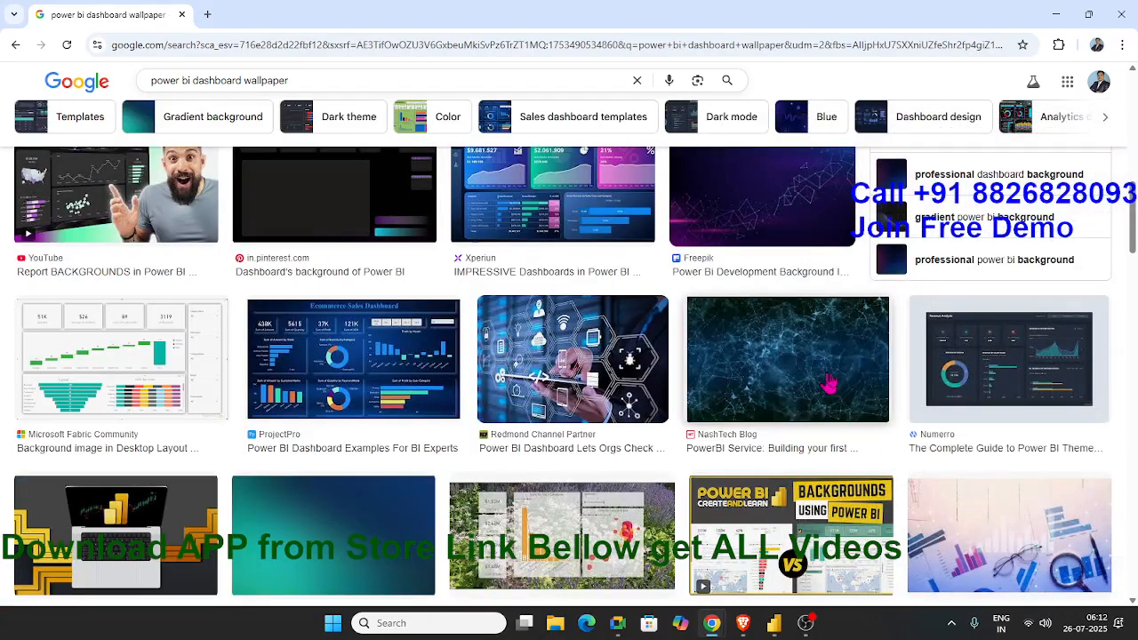
pyautogui.scroll(-4, 828, 384)
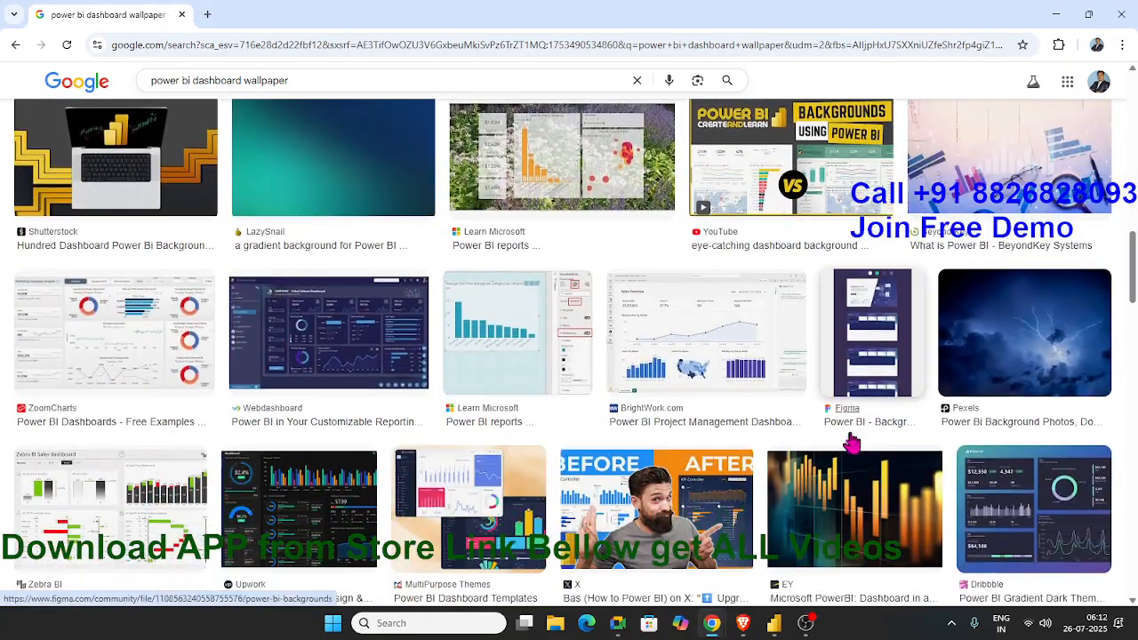
pyautogui.scroll(-1, 852, 443)
# Examine further wallpaper results, previewing the Pexels lightning photo and the blue Data#3 chart image with their similar images
pyautogui.click(968, 296)
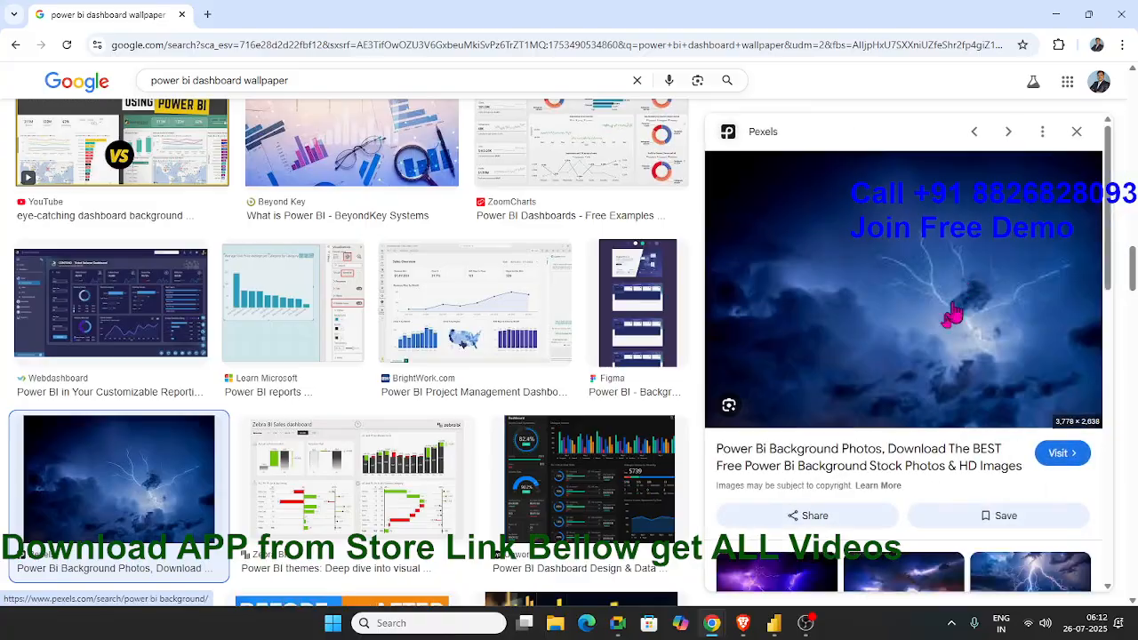
pyautogui.scroll(-5, 915, 442)
pyautogui.scroll(-3, 916, 442)
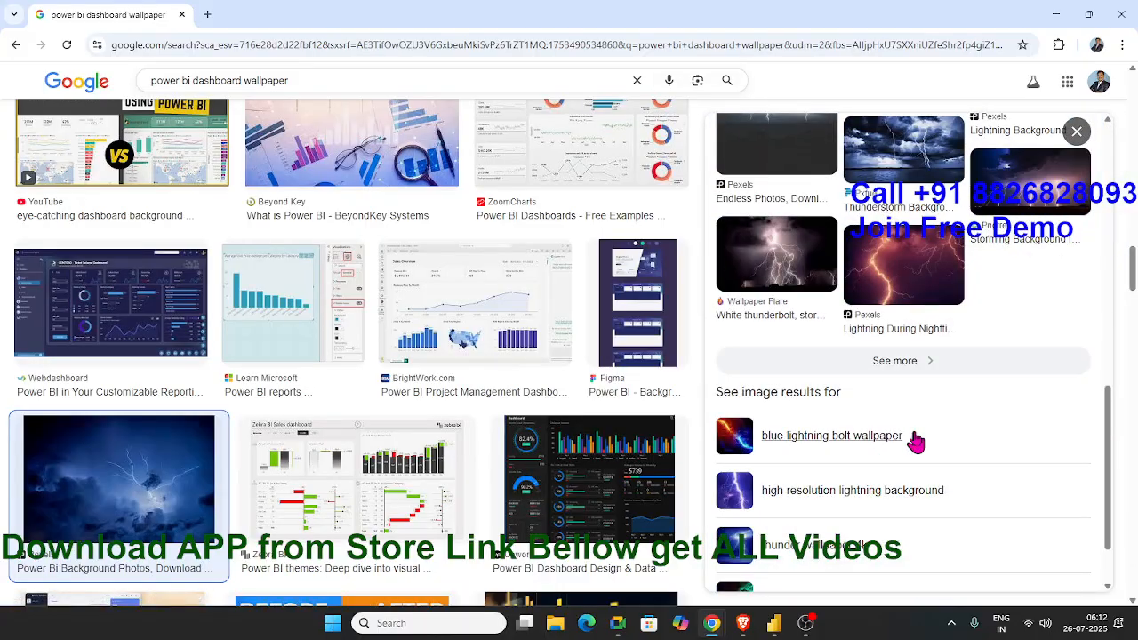
pyautogui.scroll(8, 915, 442)
pyautogui.click(1078, 133)
pyautogui.scroll(-3, 840, 381)
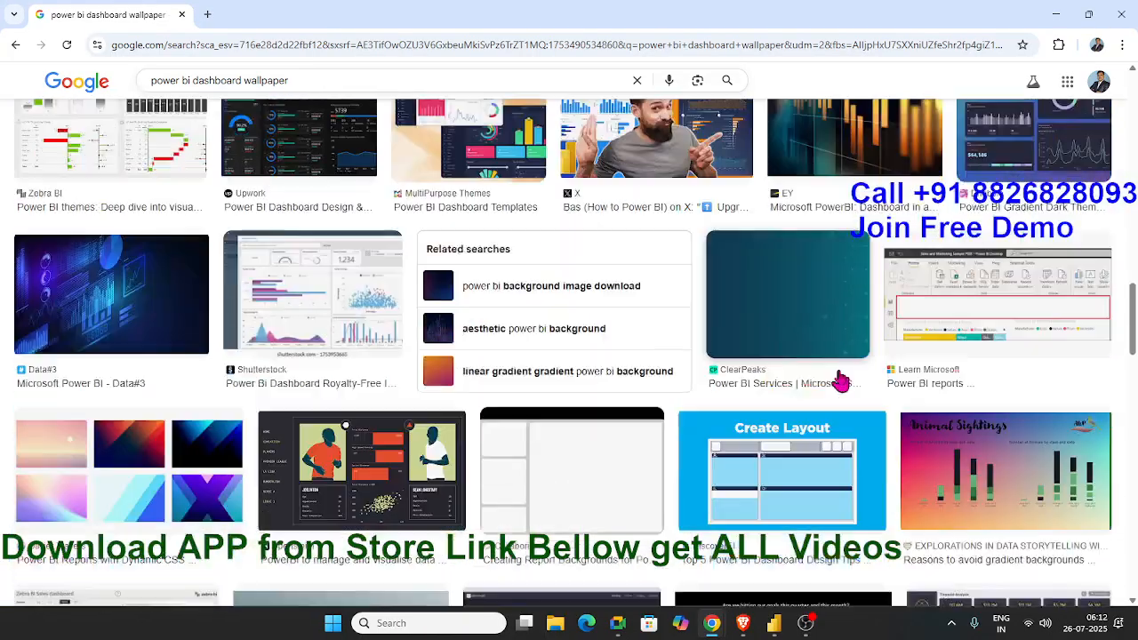
pyautogui.click(133, 249)
pyautogui.scroll(-3, 911, 445)
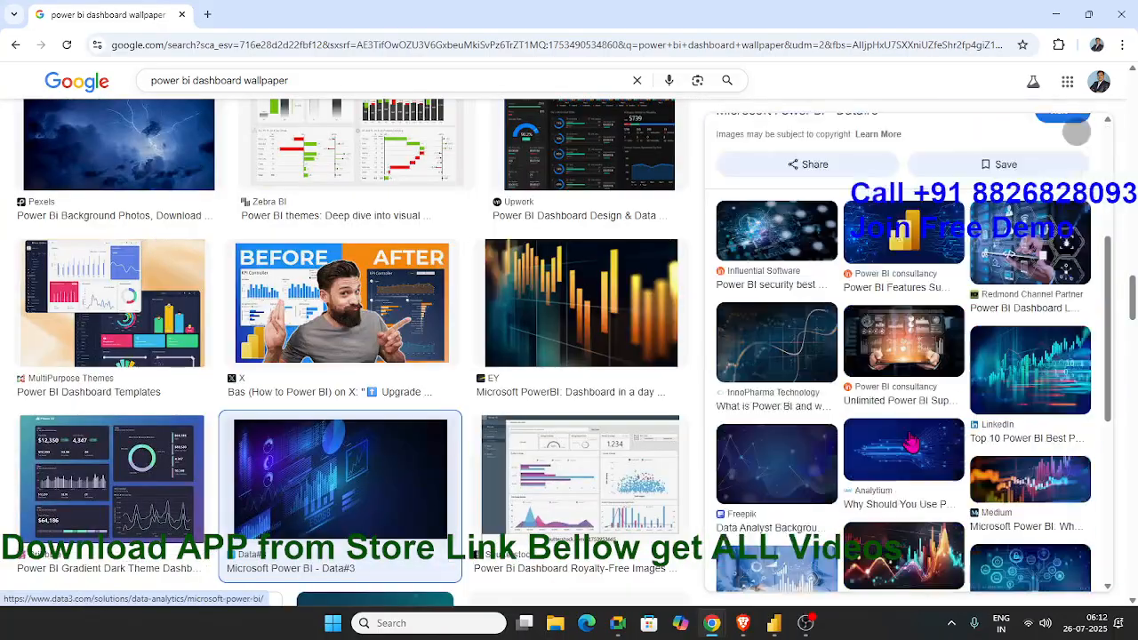
pyautogui.scroll(-1, 913, 445)
pyautogui.click(1077, 132)
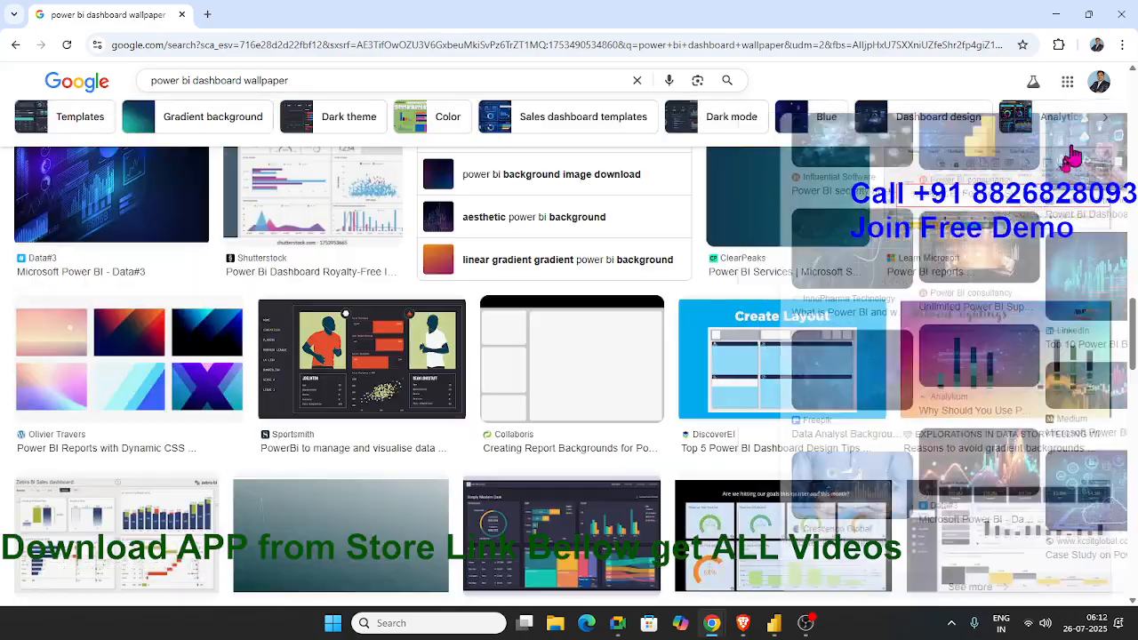
pyautogui.scroll(-5, 569, 356)
pyautogui.scroll(-7, 563, 521)
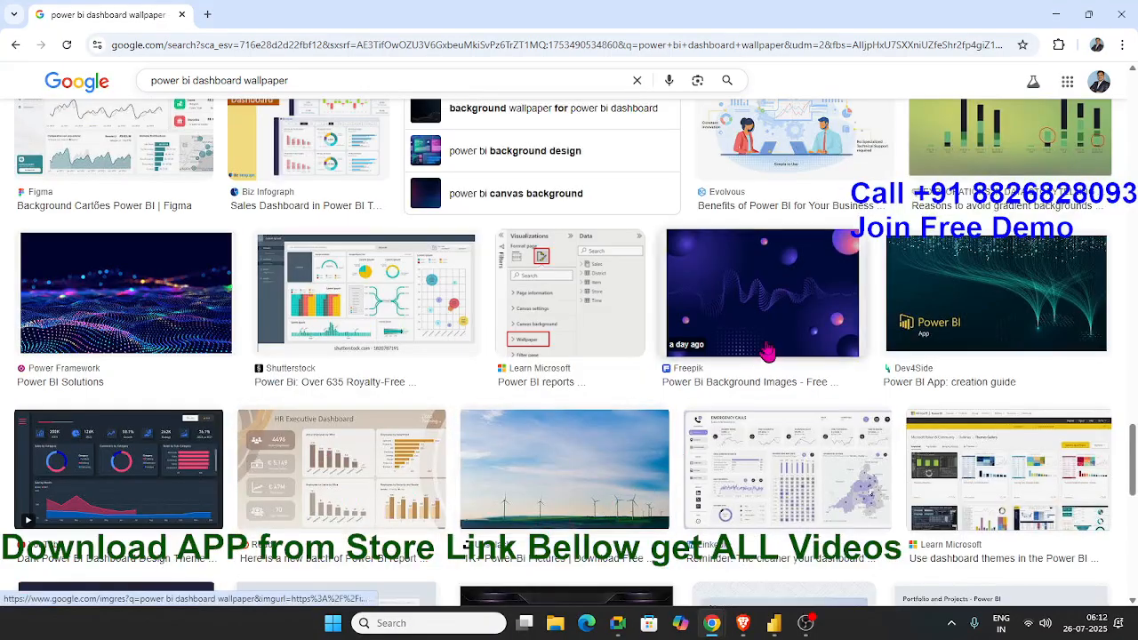
# Open the images related to the Power Framework dotted-wave wallpaper and look through them for a suitable background
pyautogui.click(206, 317)
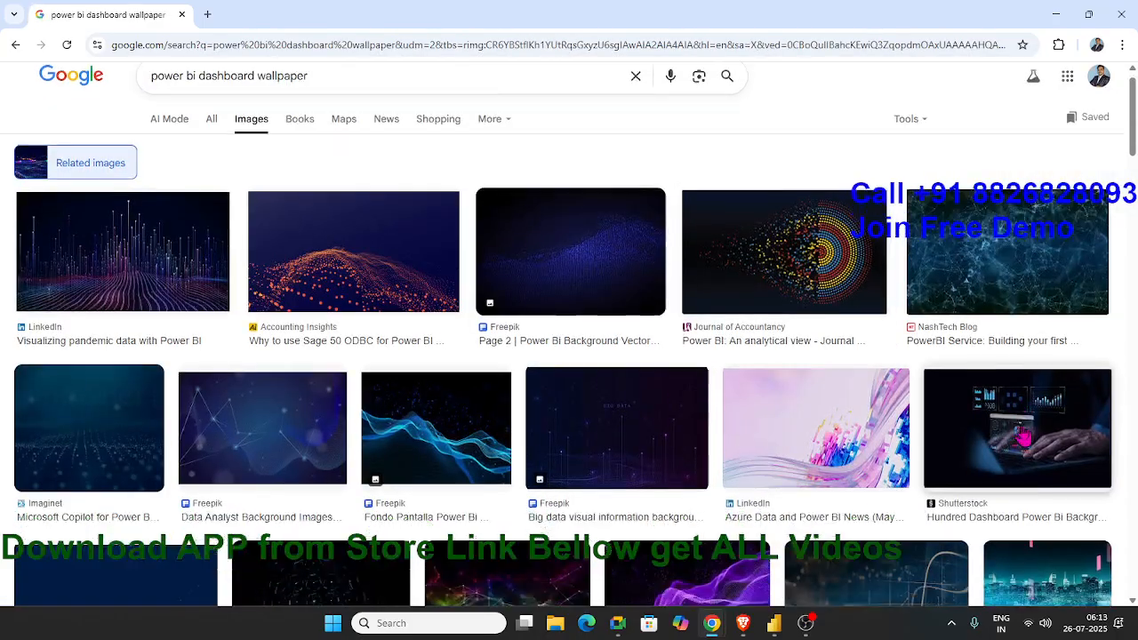
pyautogui.scroll(-2, 1022, 436)
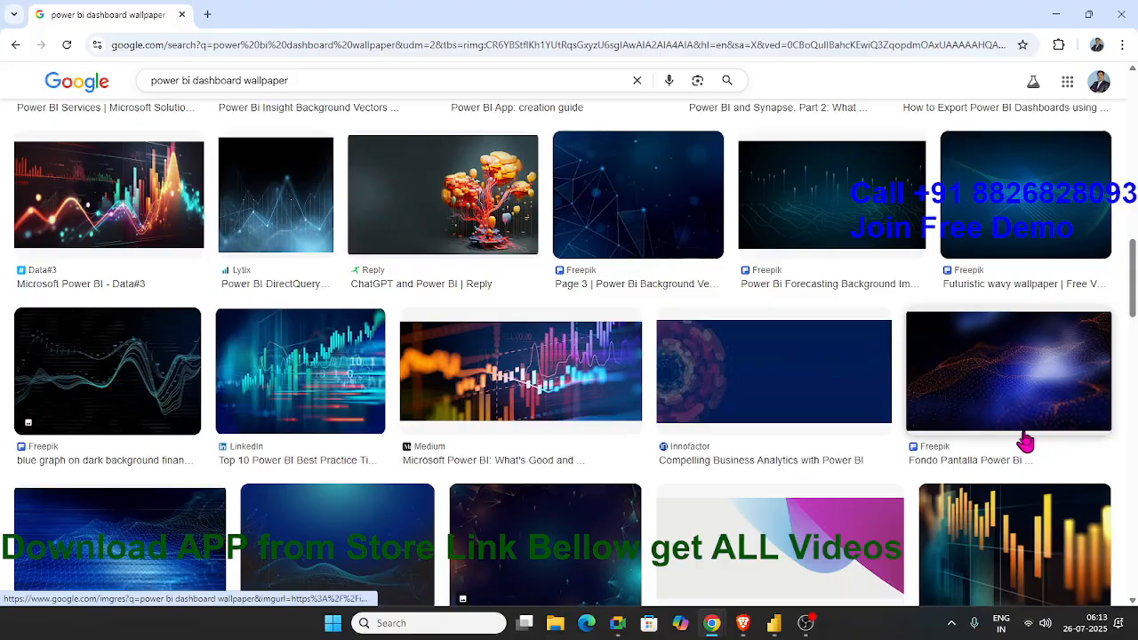
pyautogui.scroll(-7, 1025, 442)
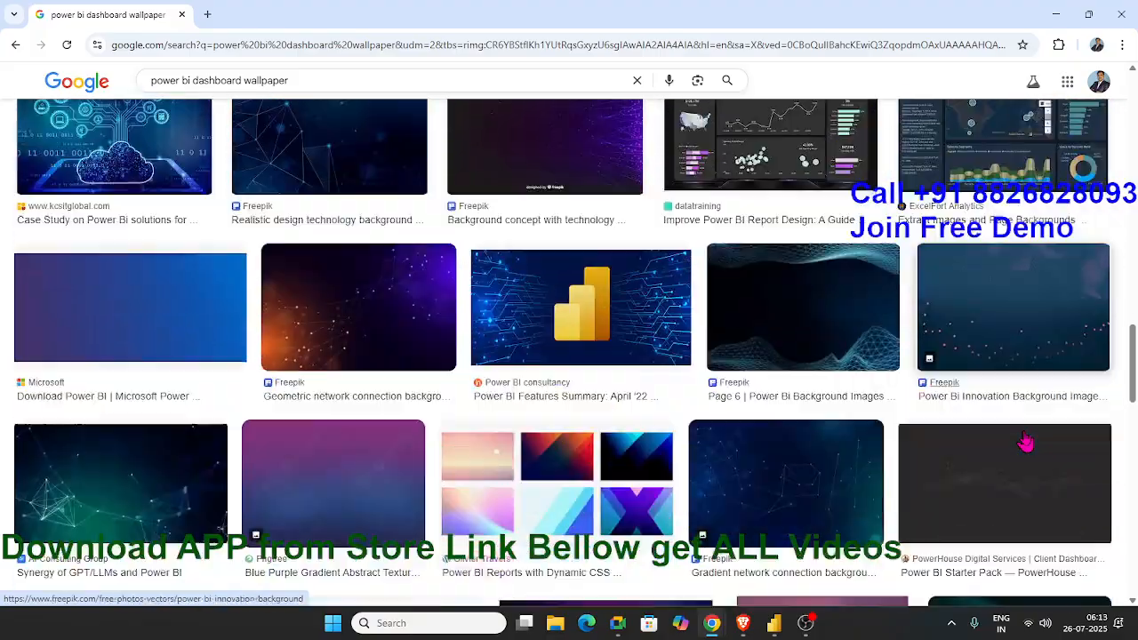
pyautogui.scroll(-5, 1026, 441)
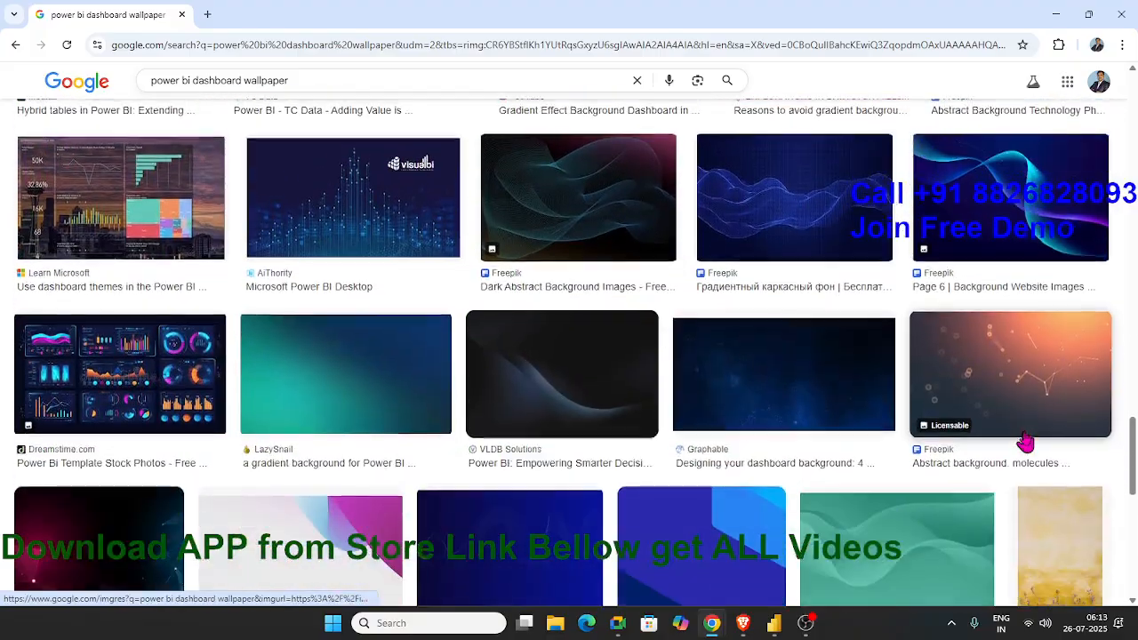
pyautogui.scroll(-3, 1025, 442)
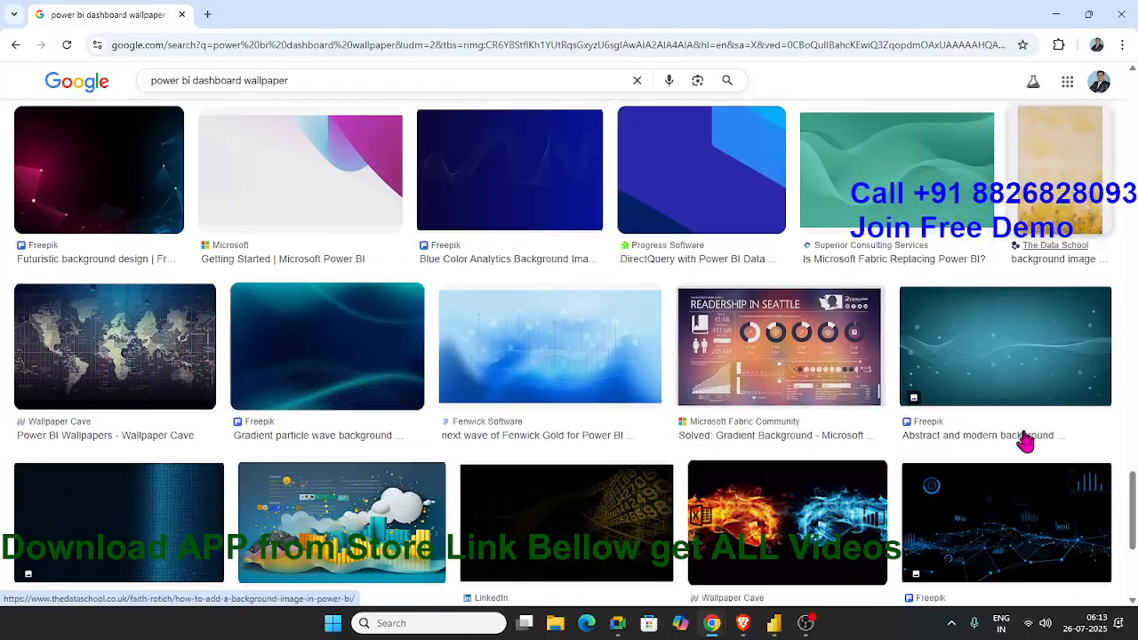
pyautogui.scroll(-2, 1025, 442)
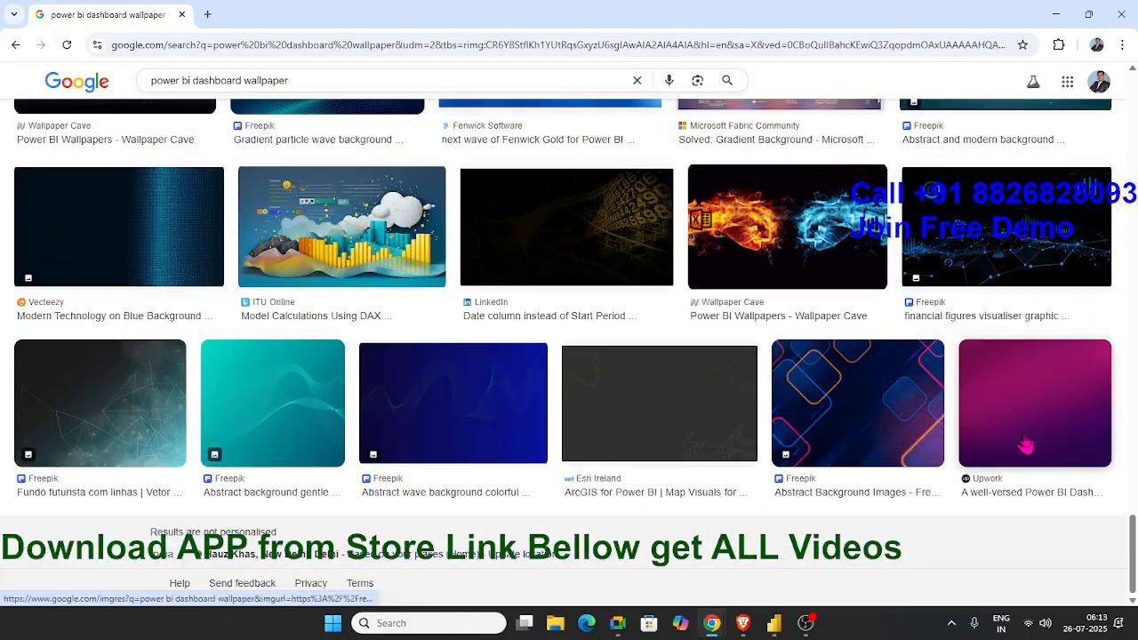
pyautogui.scroll(-10, 1025, 442)
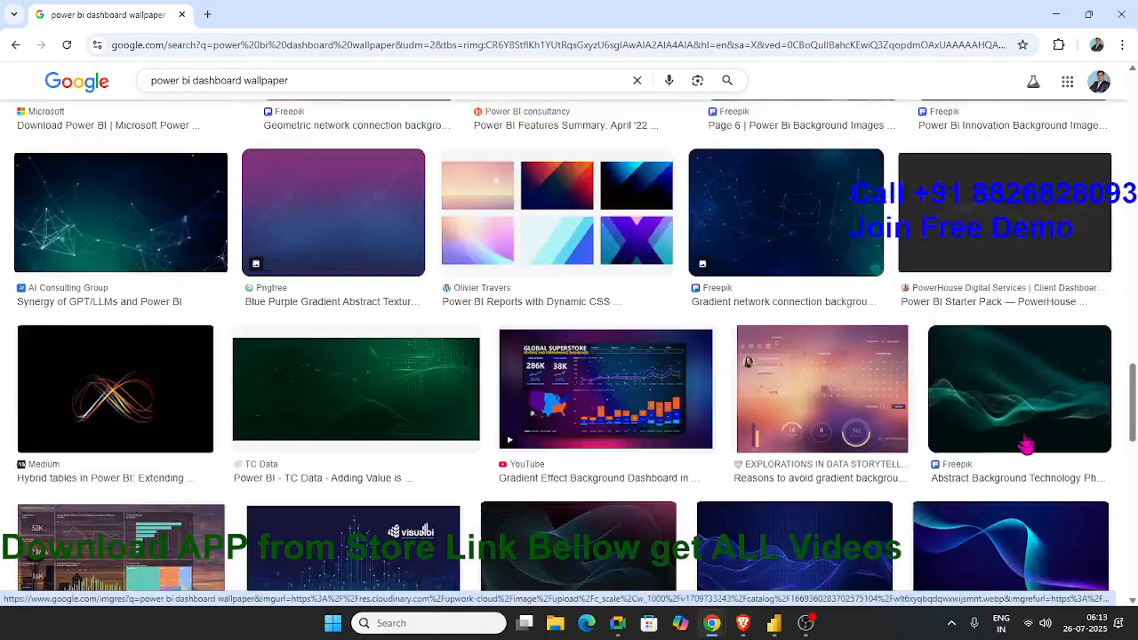
pyautogui.scroll(-10, 1025, 442)
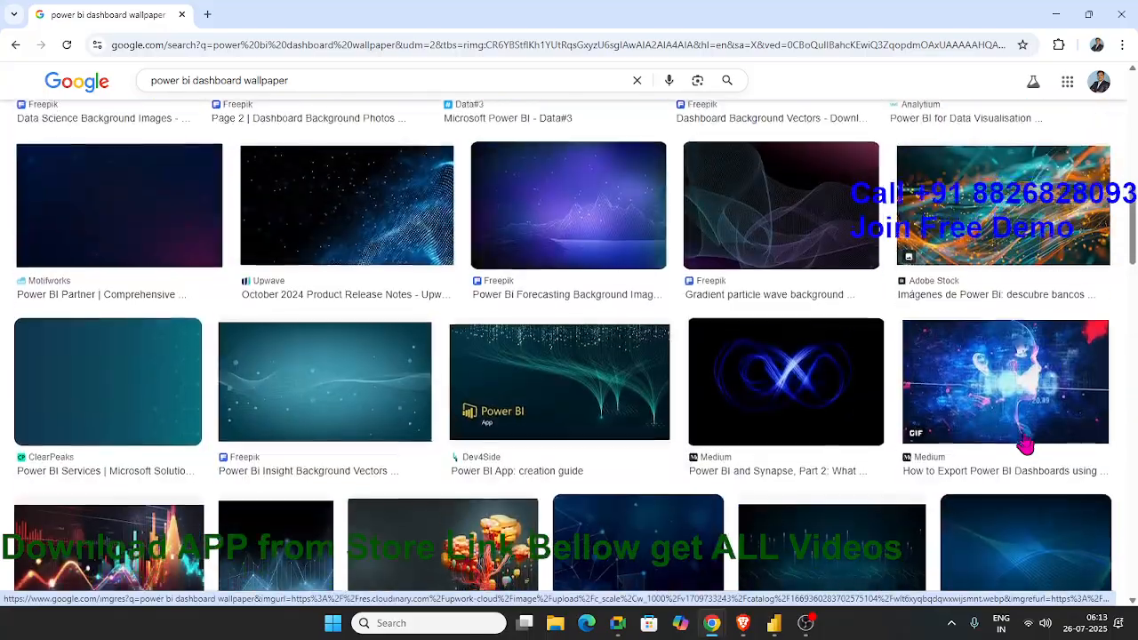
pyautogui.scroll(15, 1026, 442)
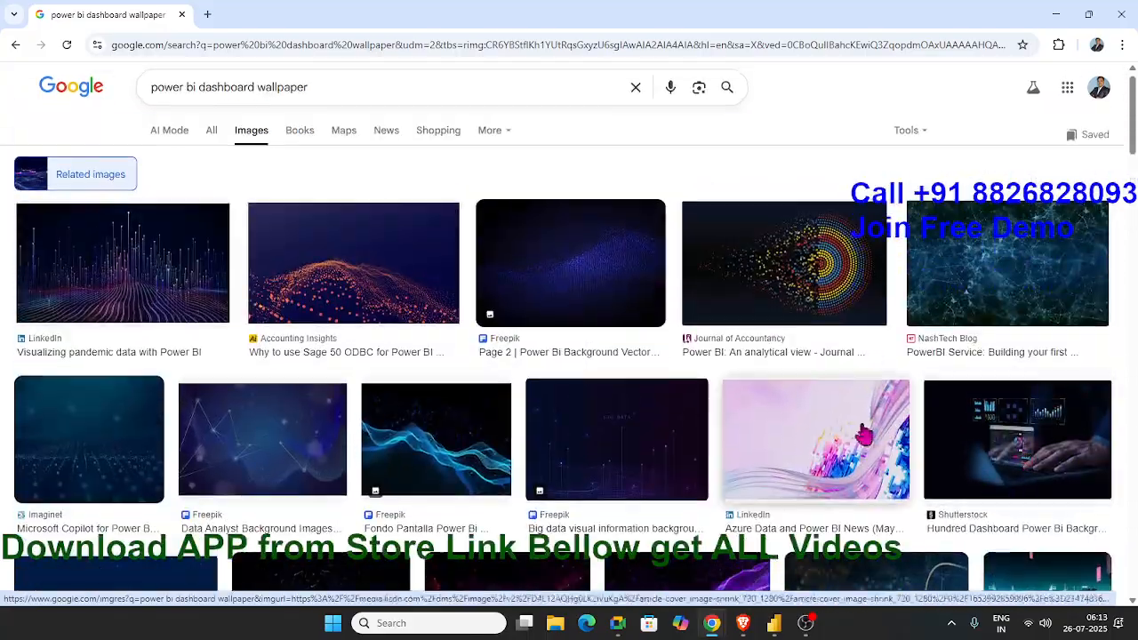
# Save the pink abstract image titled "Azure Data and Power BI News (May 2022)" to Downloads as a PNG named wl
pyautogui.click(844, 437)
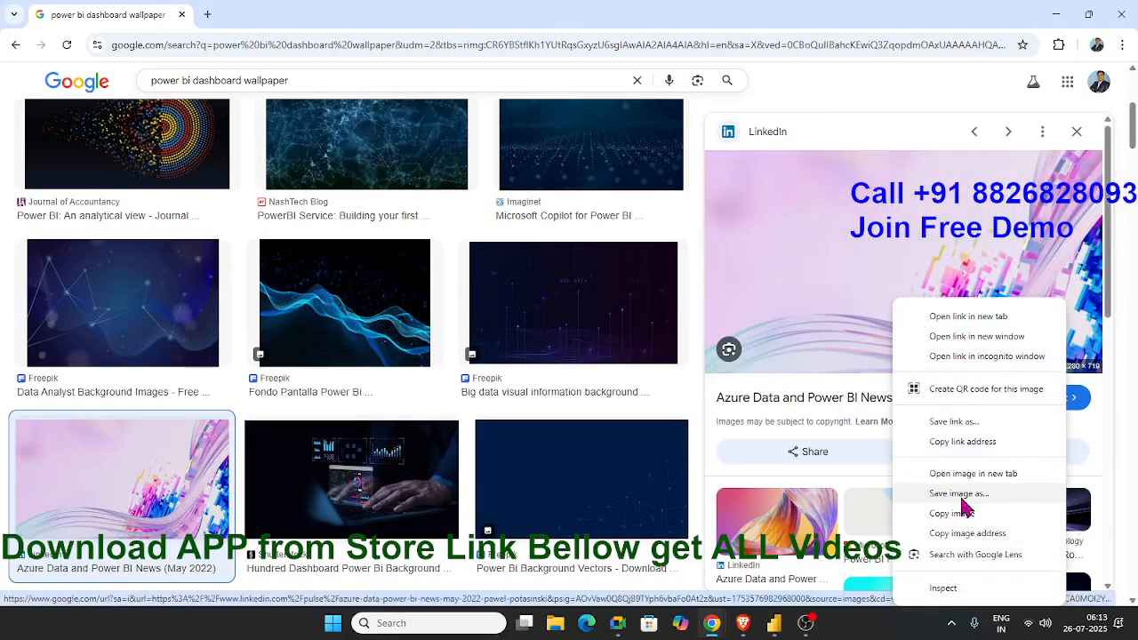
pyautogui.click(959, 494)
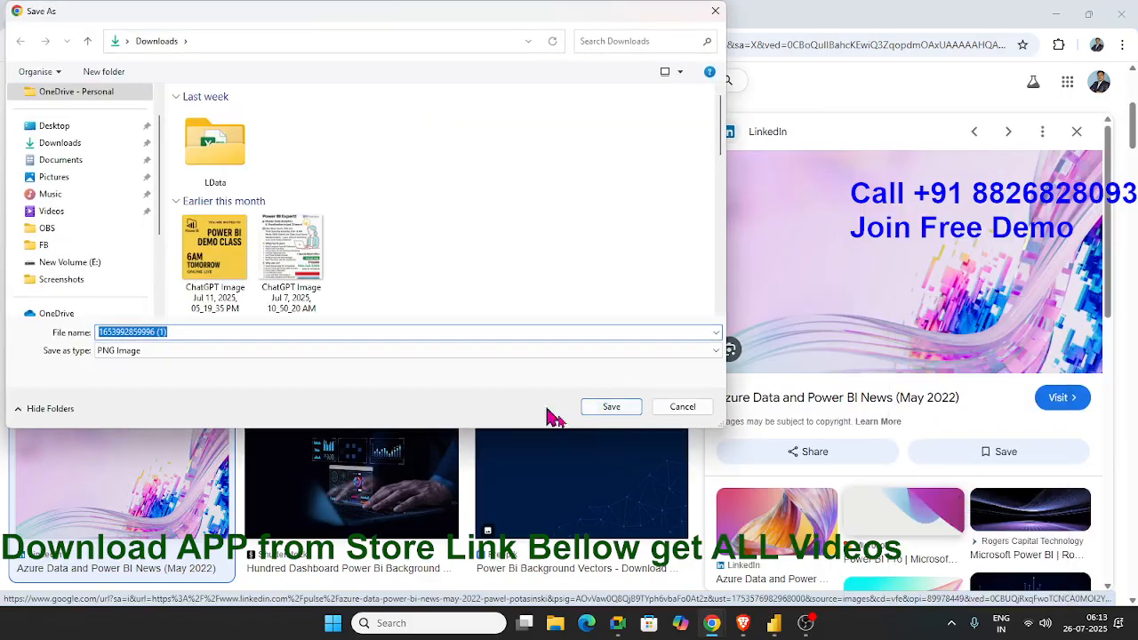
pyautogui.write('wl')
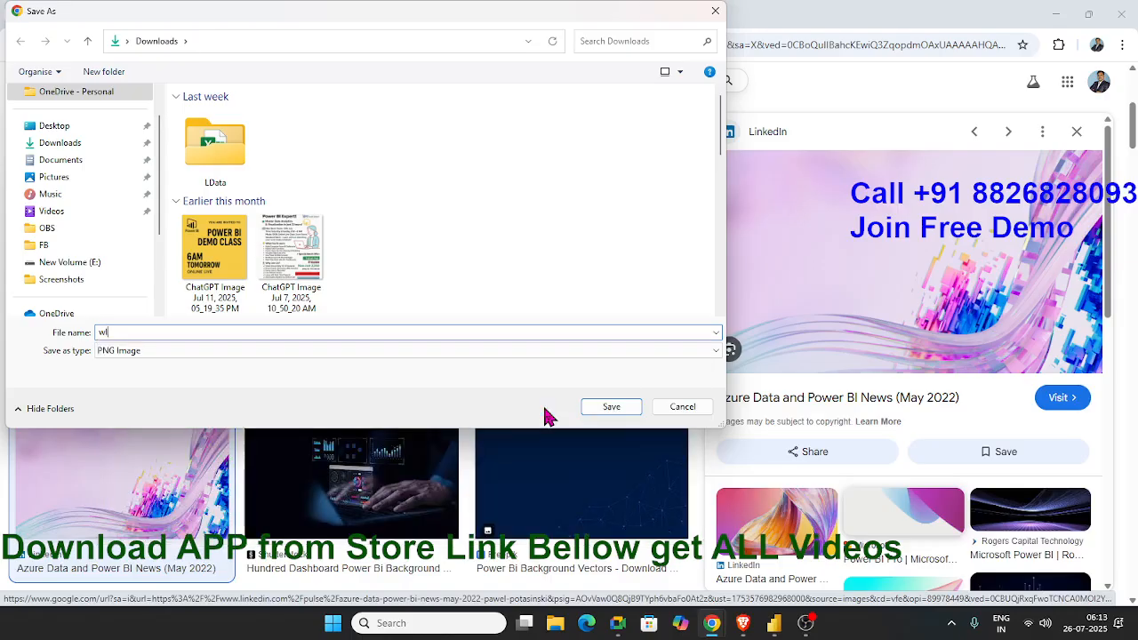
pyautogui.click(604, 412)
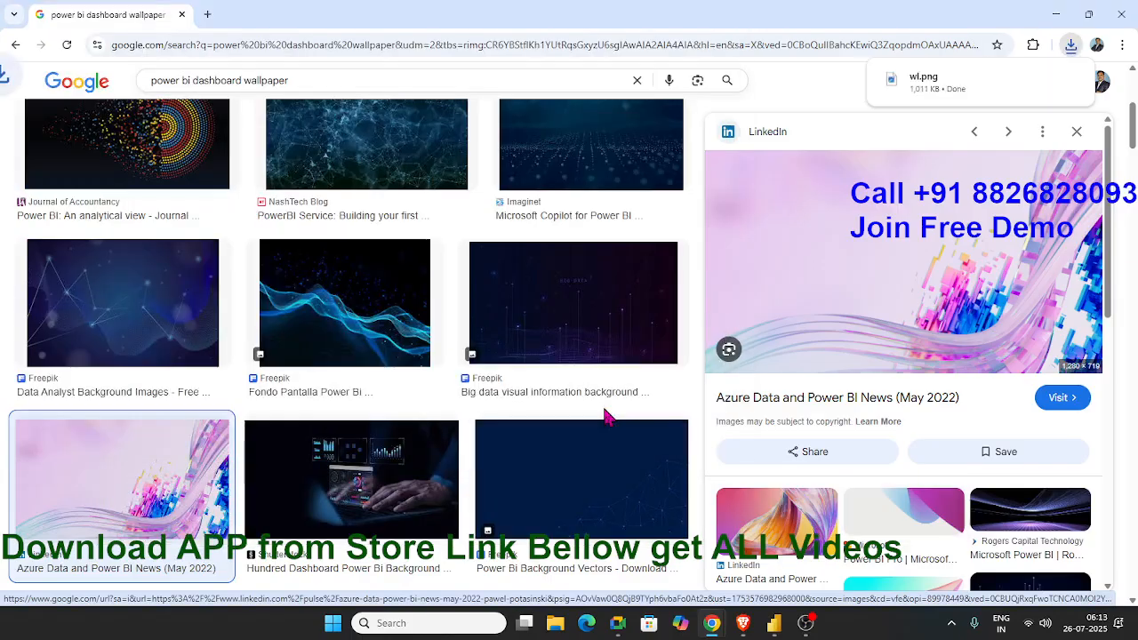
# Switch to Power BI Desktop and set the page wallpaper to the wl image from Downloads, with image fit set to Fit
pyautogui.click(774, 623)
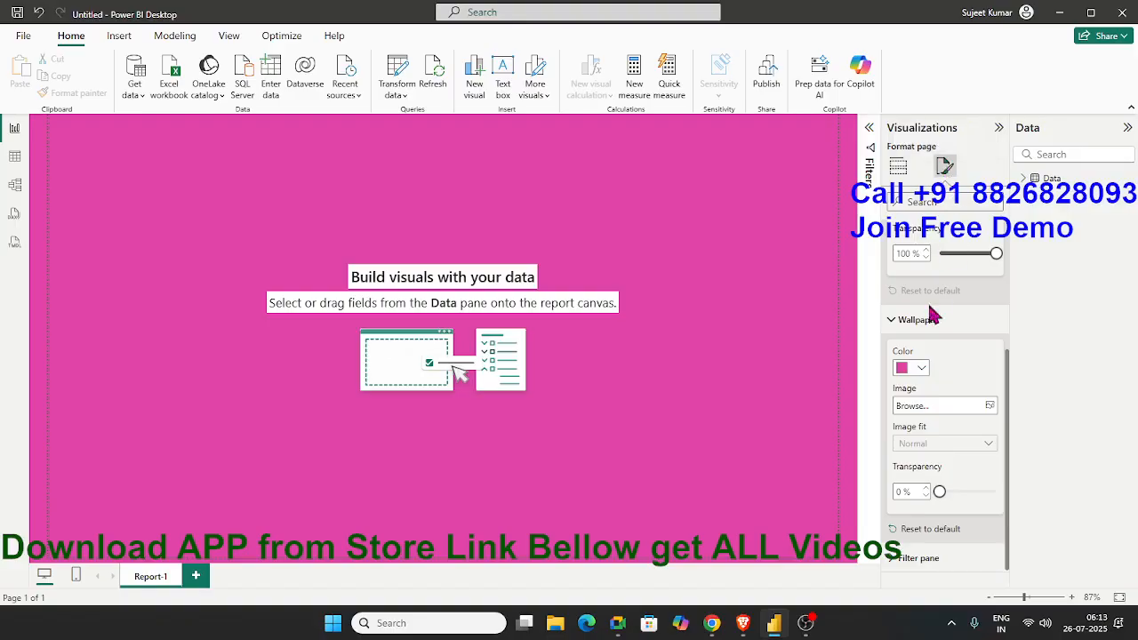
pyautogui.click(989, 407)
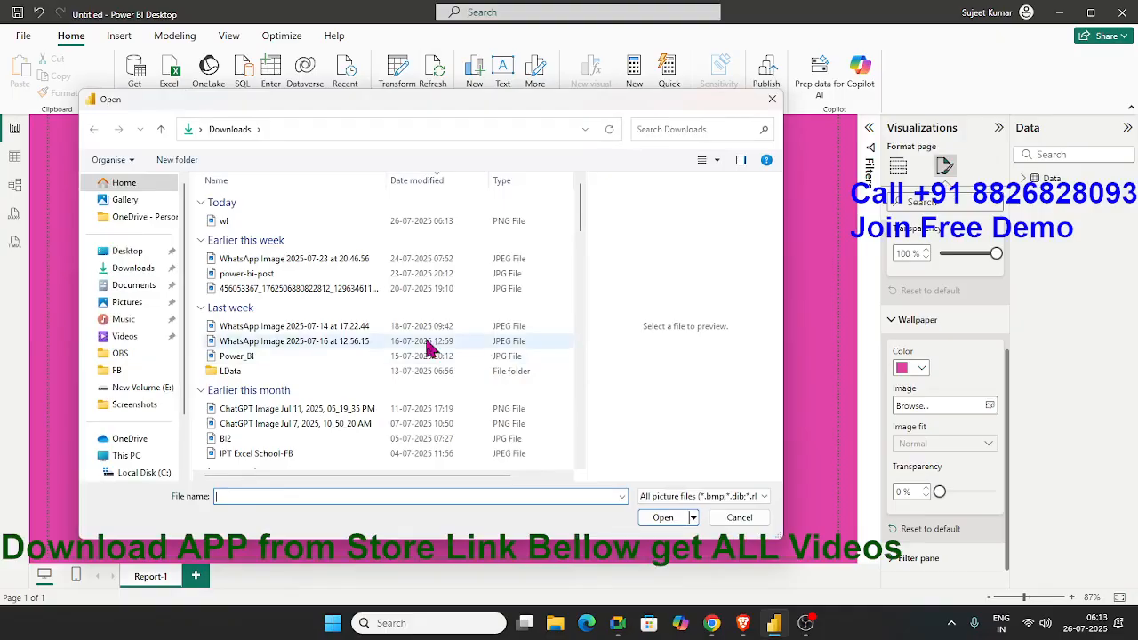
pyautogui.click(222, 221)
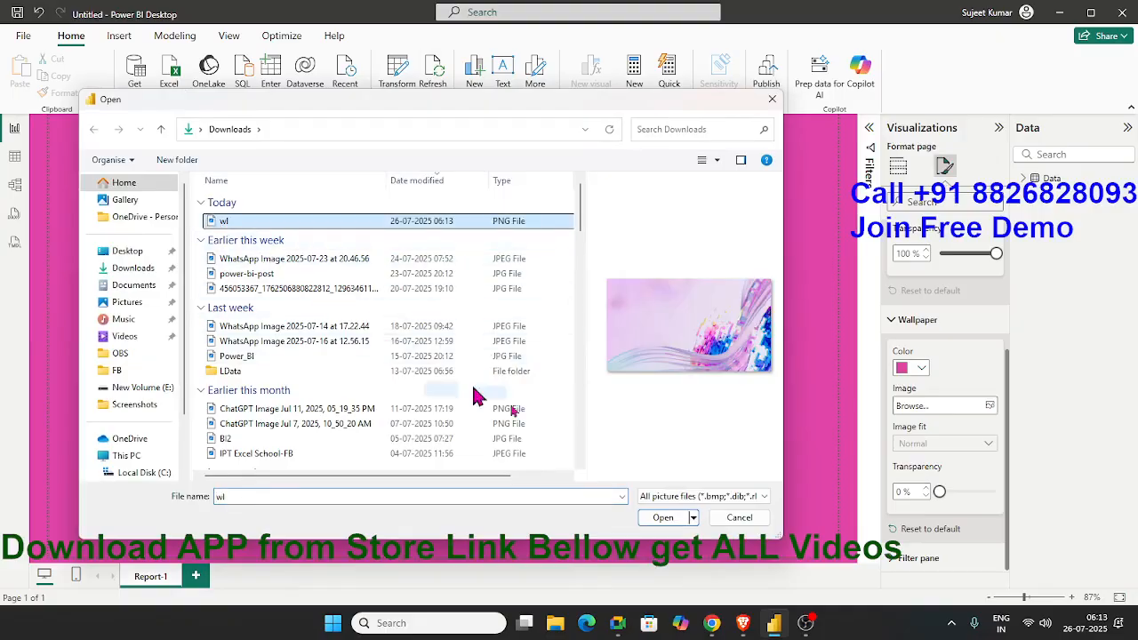
pyautogui.click(662, 521)
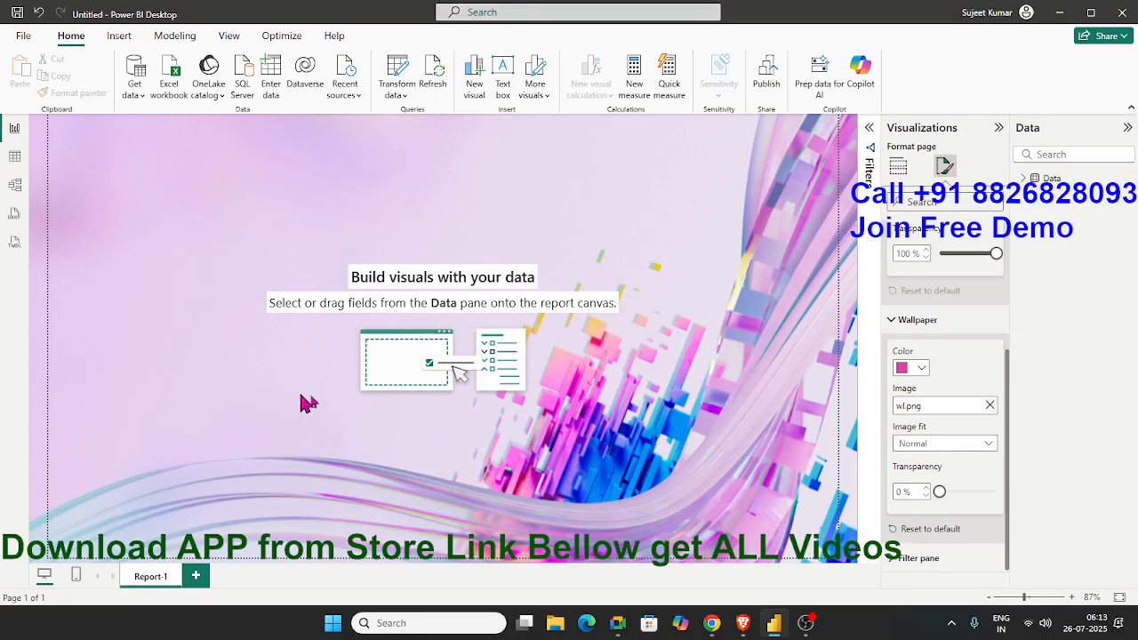
pyautogui.click(916, 447)
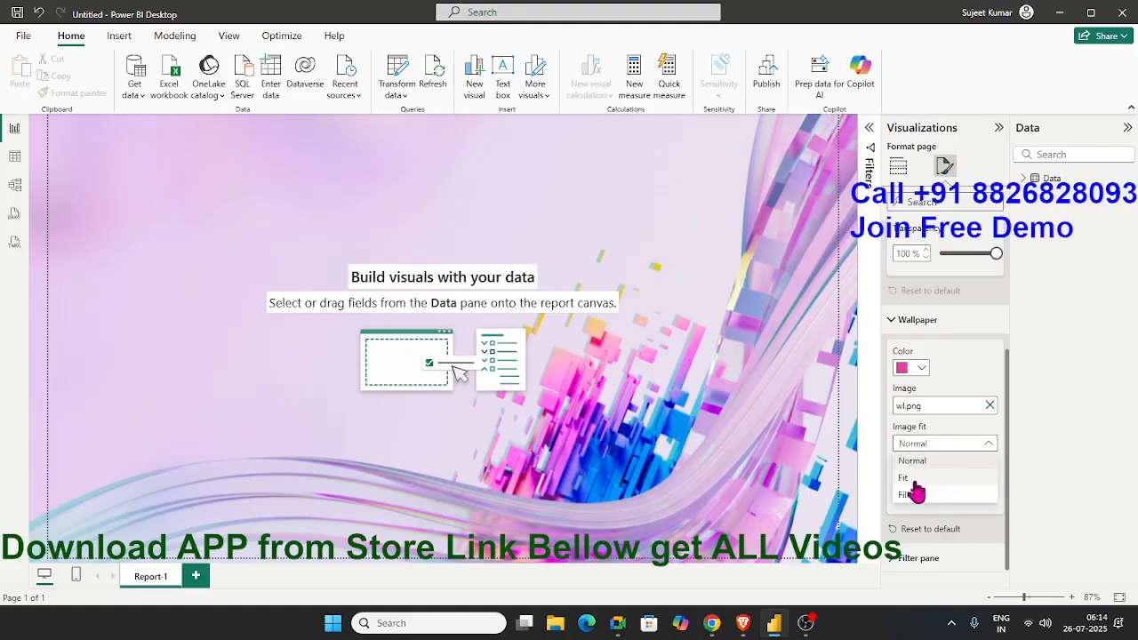
pyautogui.click(910, 478)
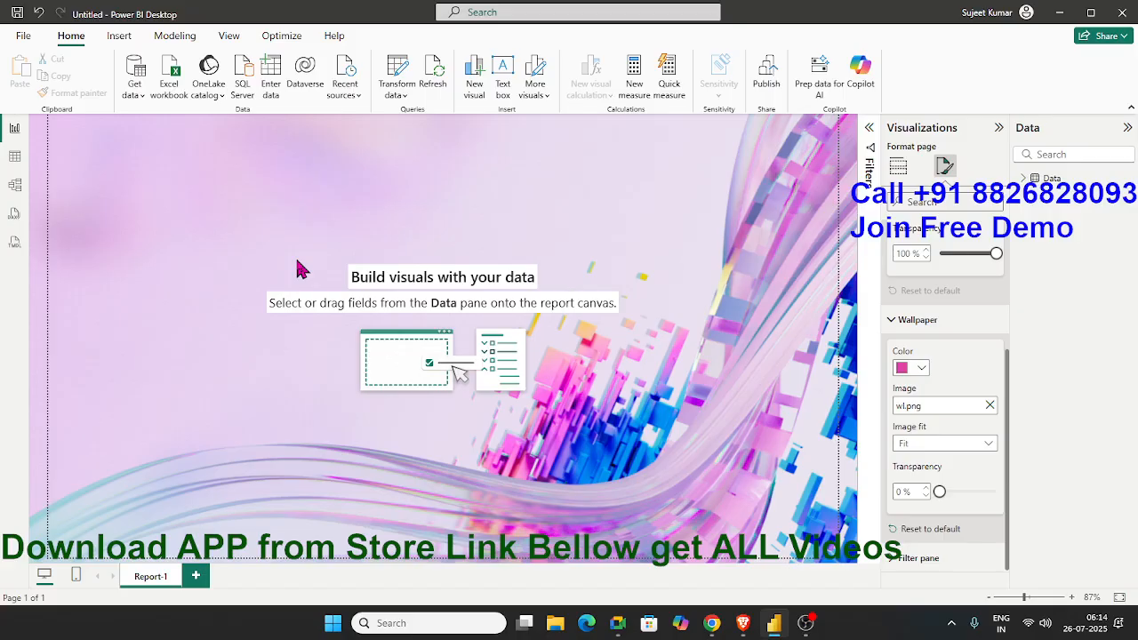
pyautogui.scroll(-1, 956, 463)
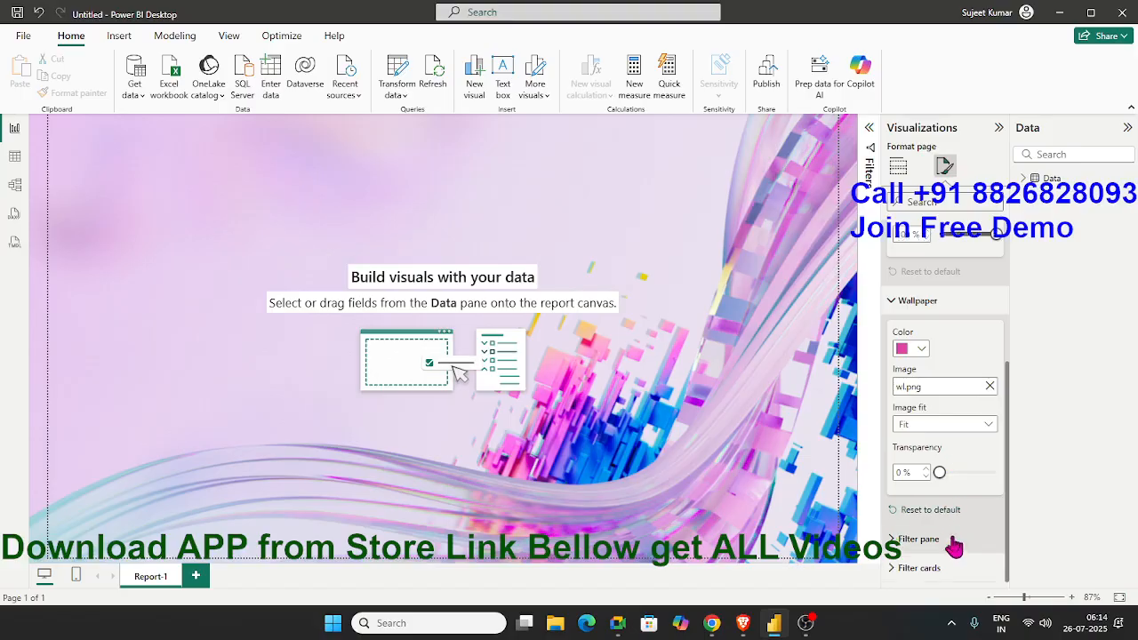
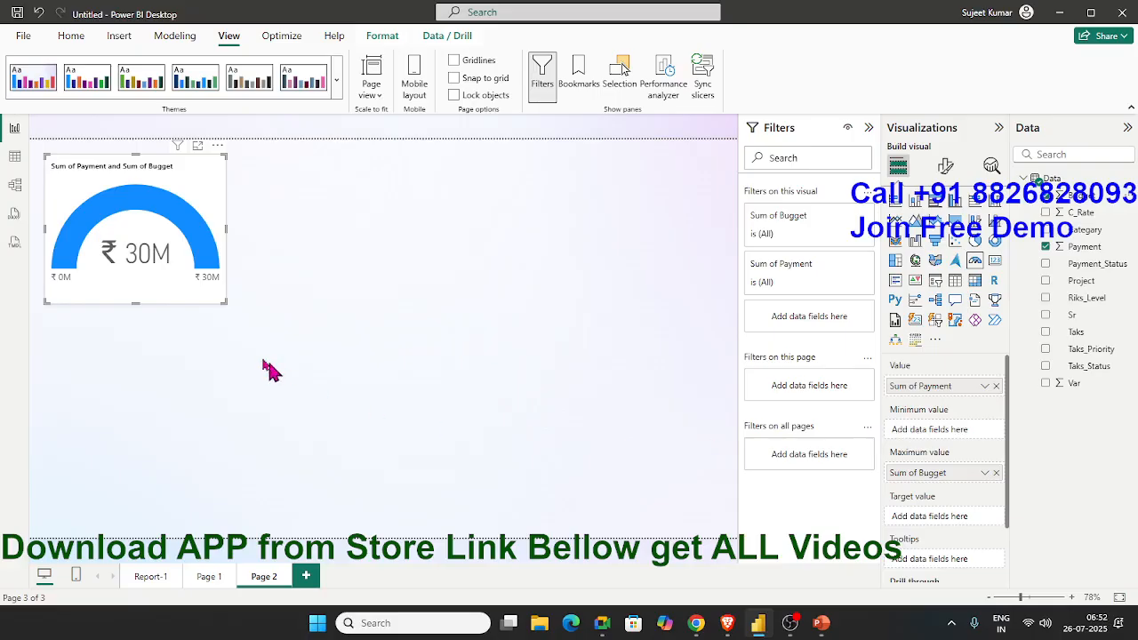
# Set the payment and budget gauge's axis minimum to 100000 and its target to 25000000
pyautogui.click(945, 167)
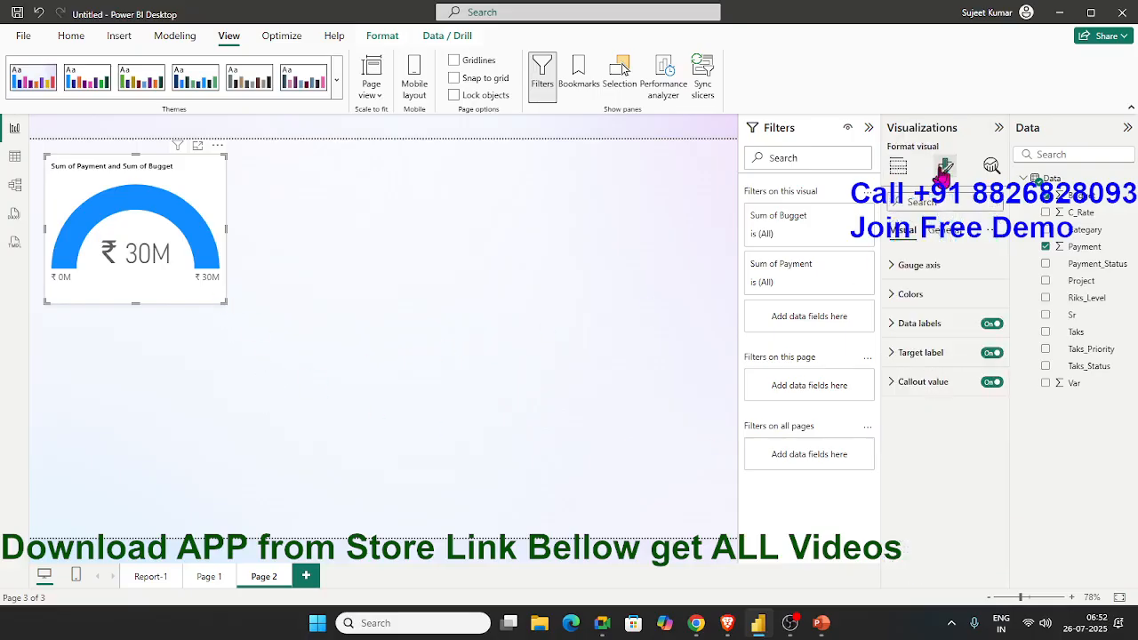
pyautogui.click(913, 264)
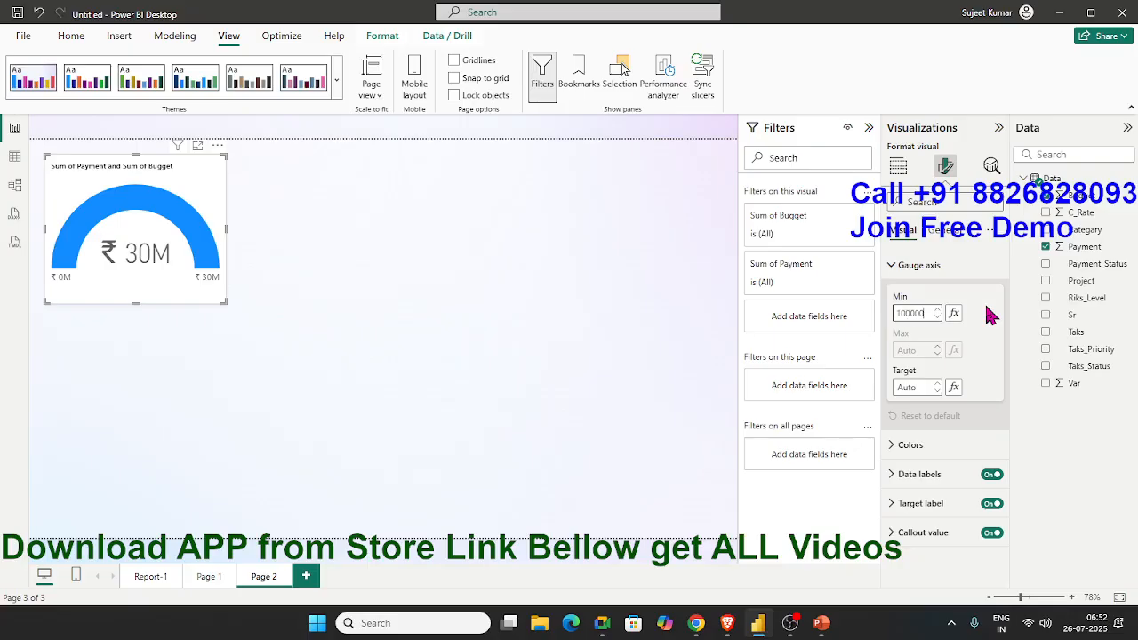
pyautogui.press('Return')
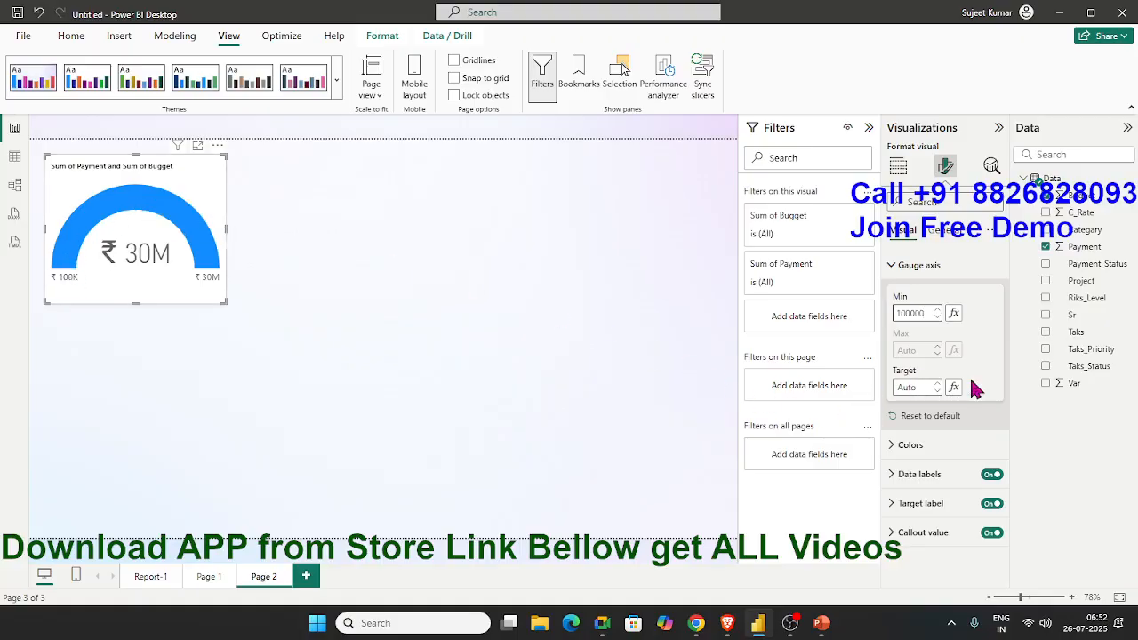
pyautogui.click(909, 389)
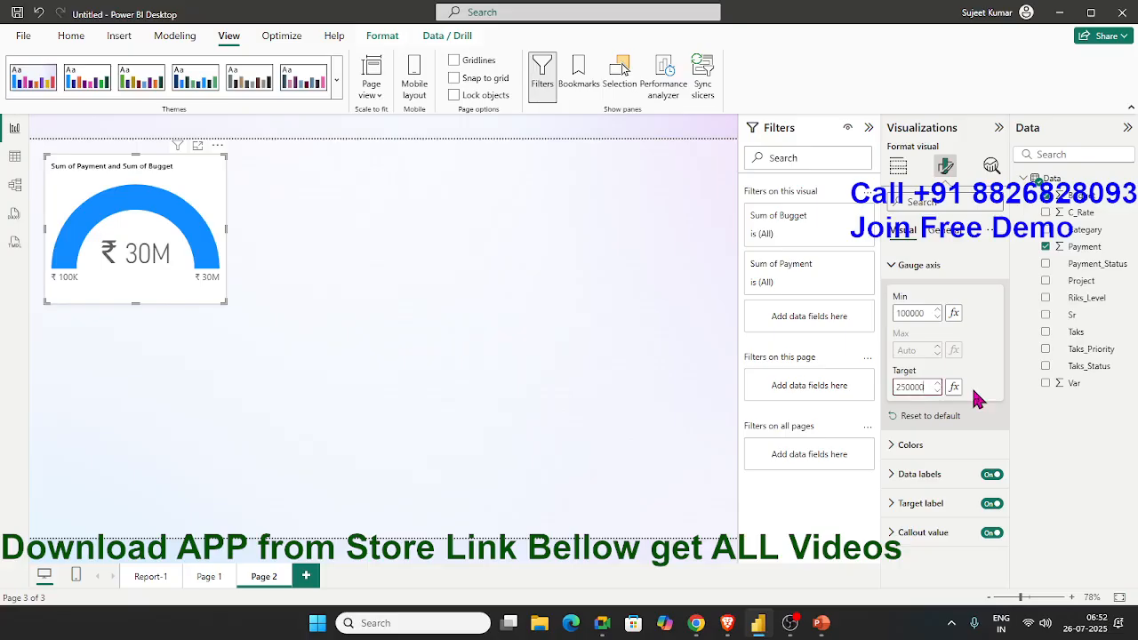
pyautogui.press('Return')
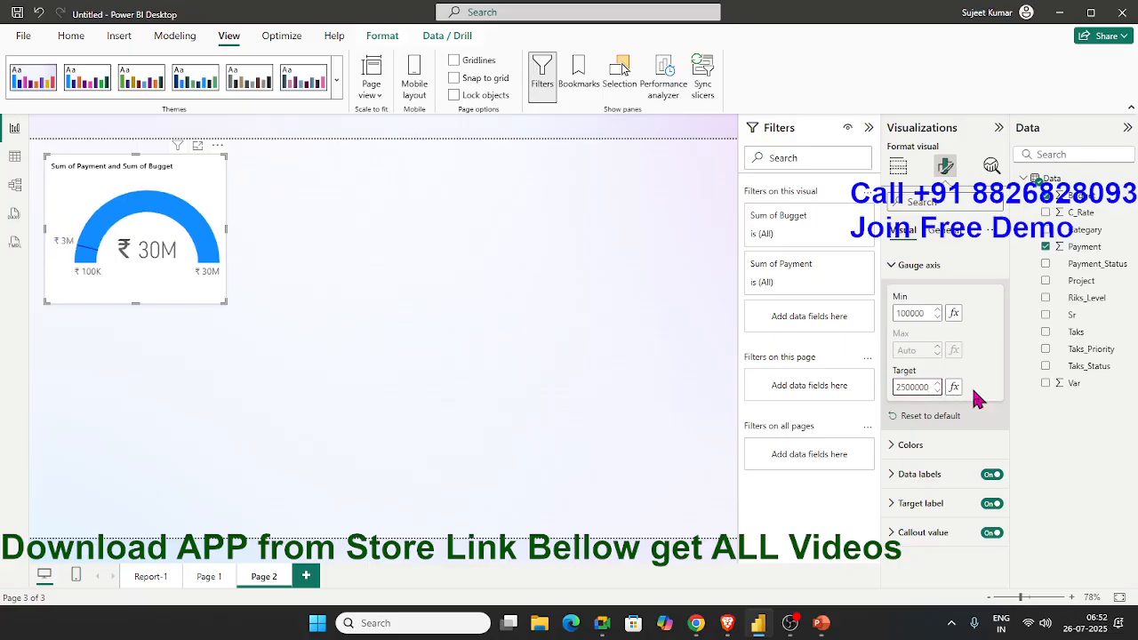
pyautogui.press('Return')
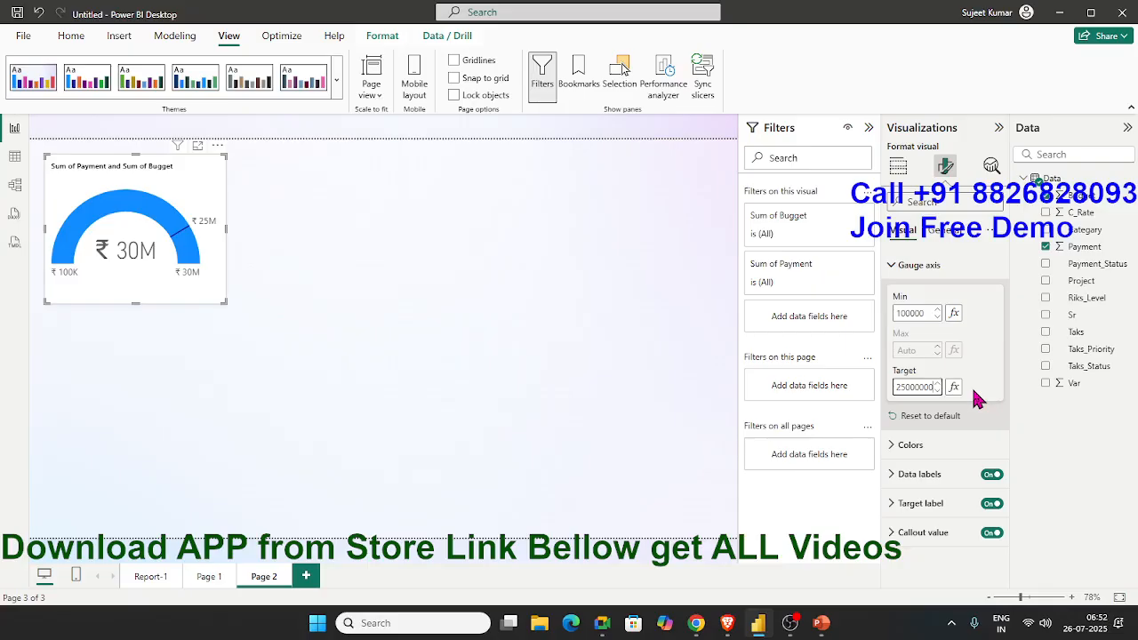
# Change the gauge's fill color to the bright green from the recent colors
pyautogui.moveTo(198, 248)
pyautogui.click(940, 448)
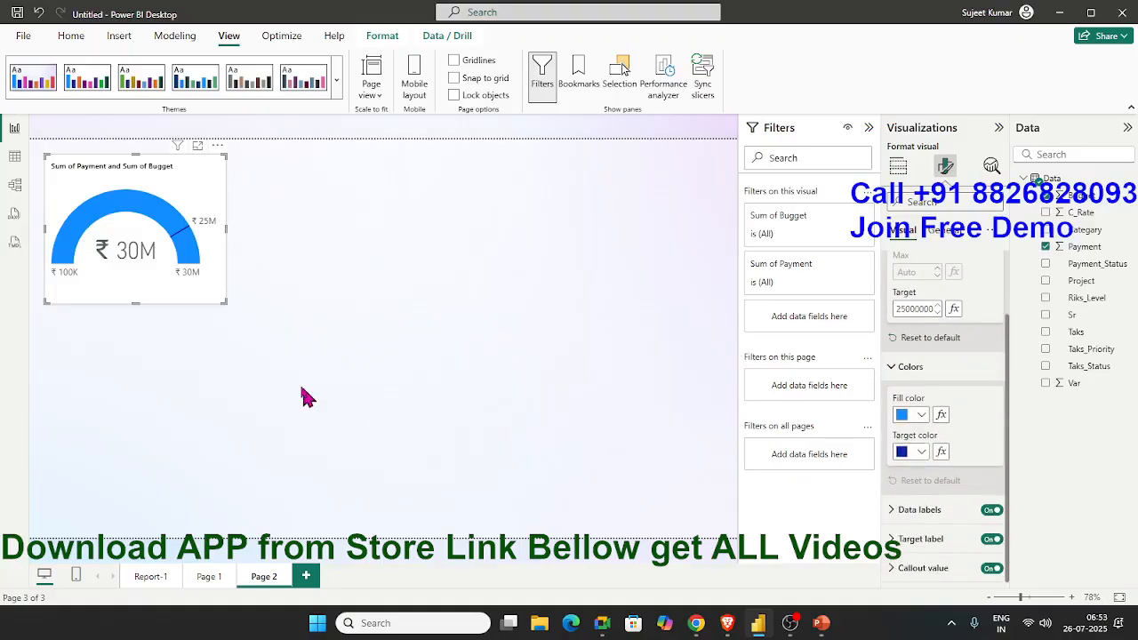
pyautogui.click(921, 415)
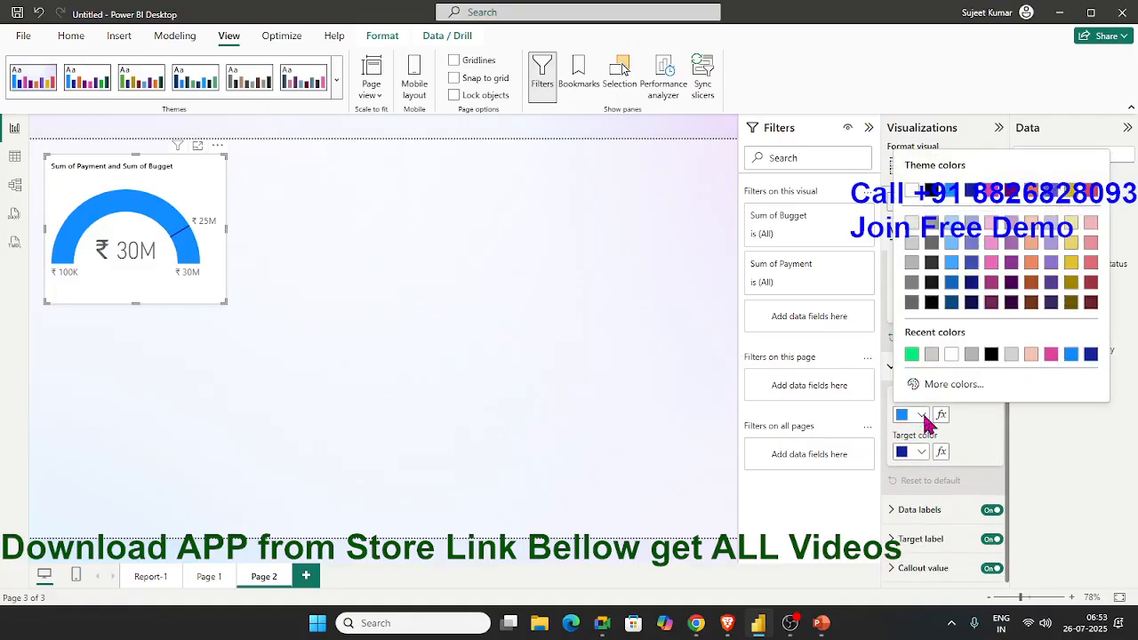
pyautogui.click(913, 354)
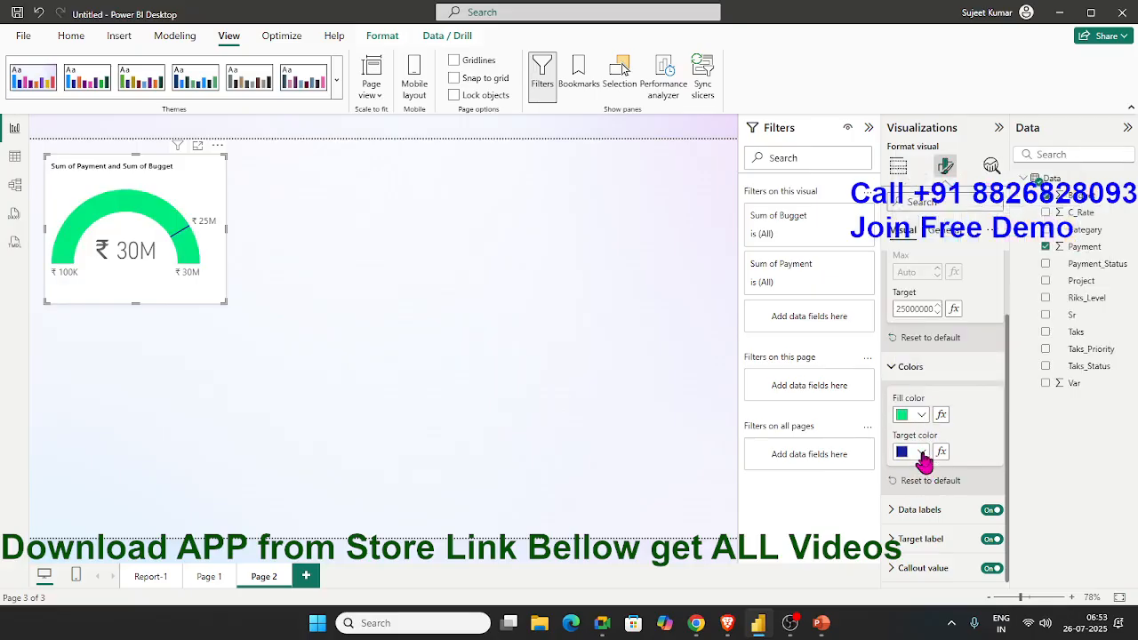
pyautogui.click(921, 452)
pyautogui.click(921, 451)
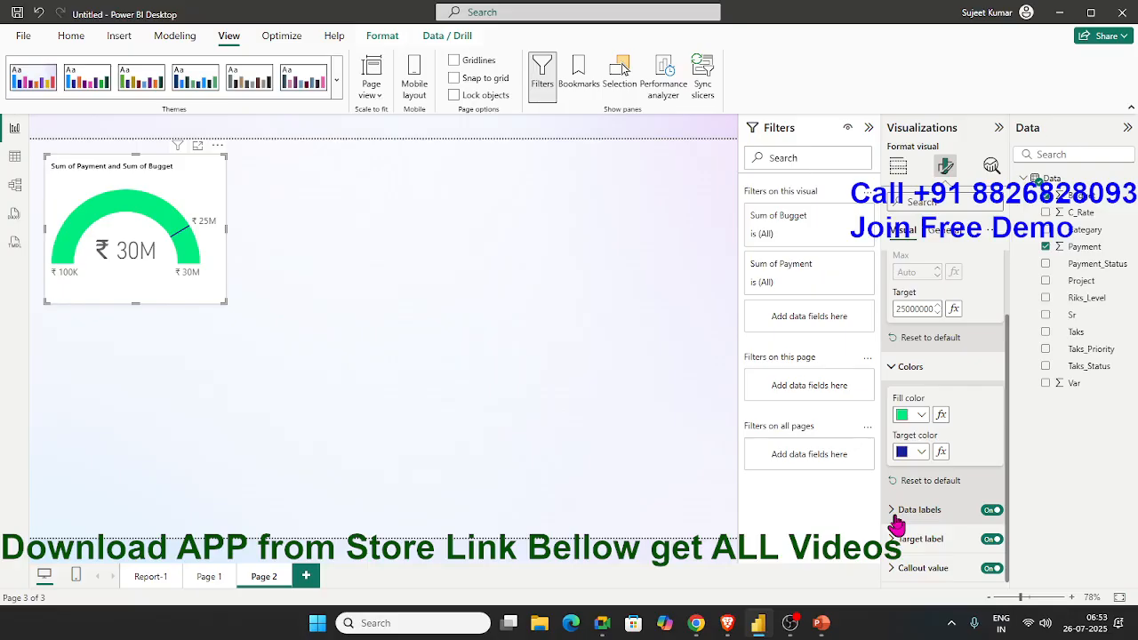
# Keep the gauge's data labels on and set their display units to None
pyautogui.click(990, 513)
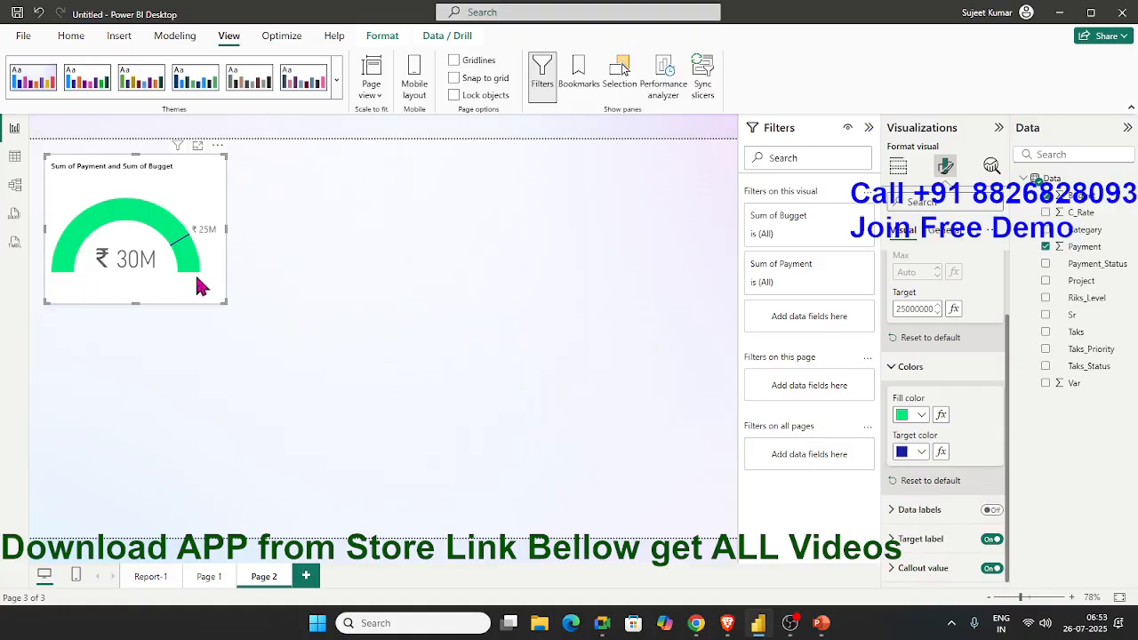
pyautogui.click(990, 513)
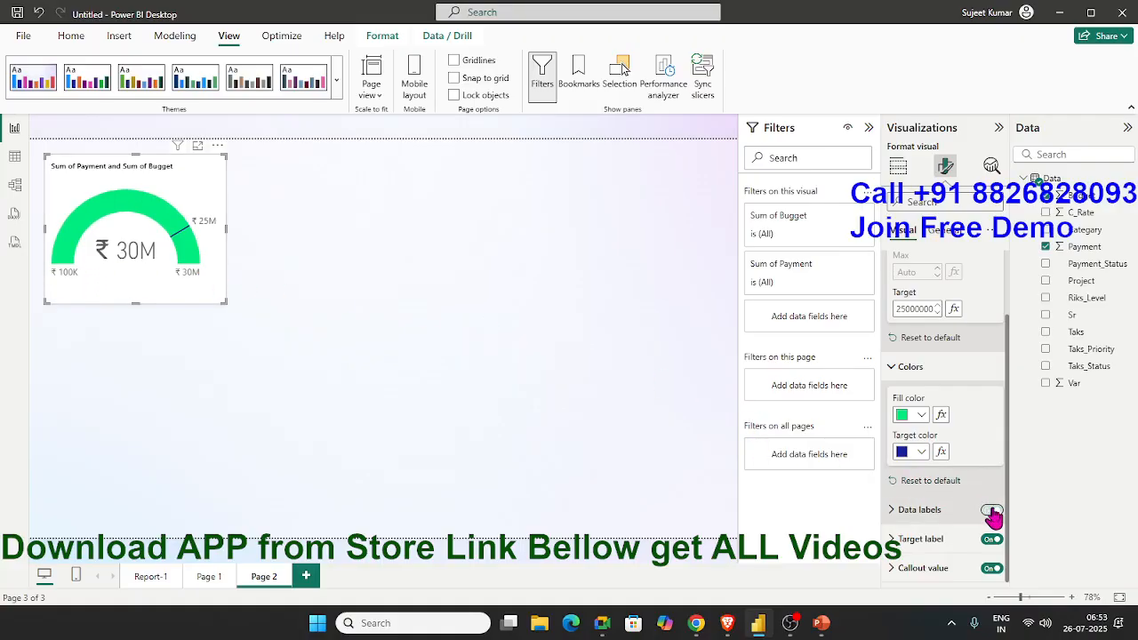
pyautogui.click(893, 511)
pyautogui.scroll(-1, 894, 518)
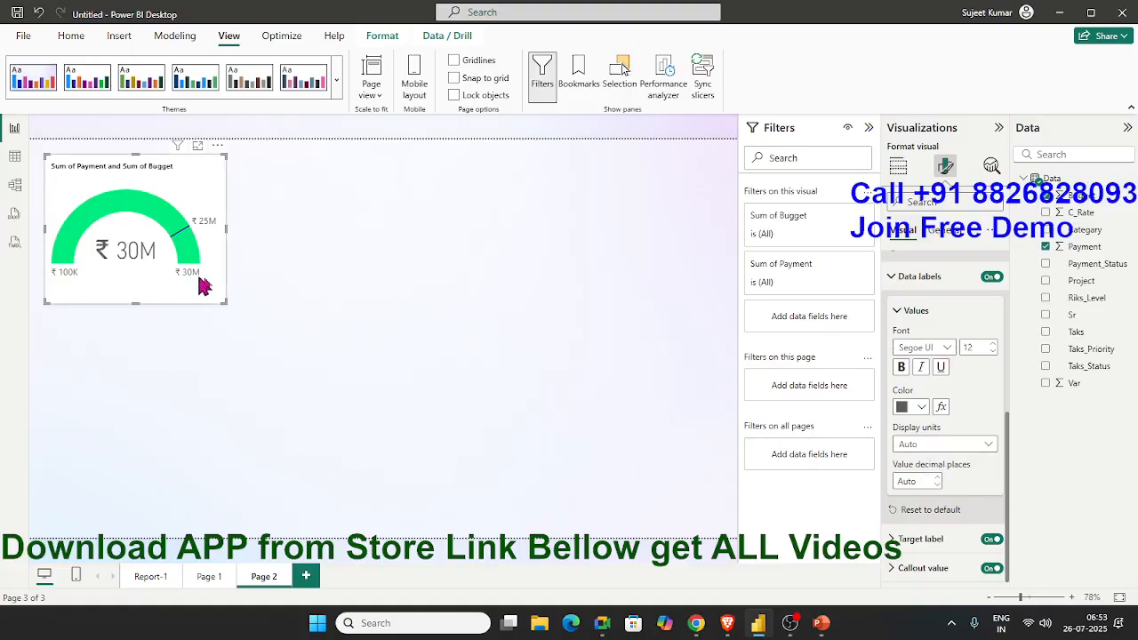
pyautogui.click(918, 447)
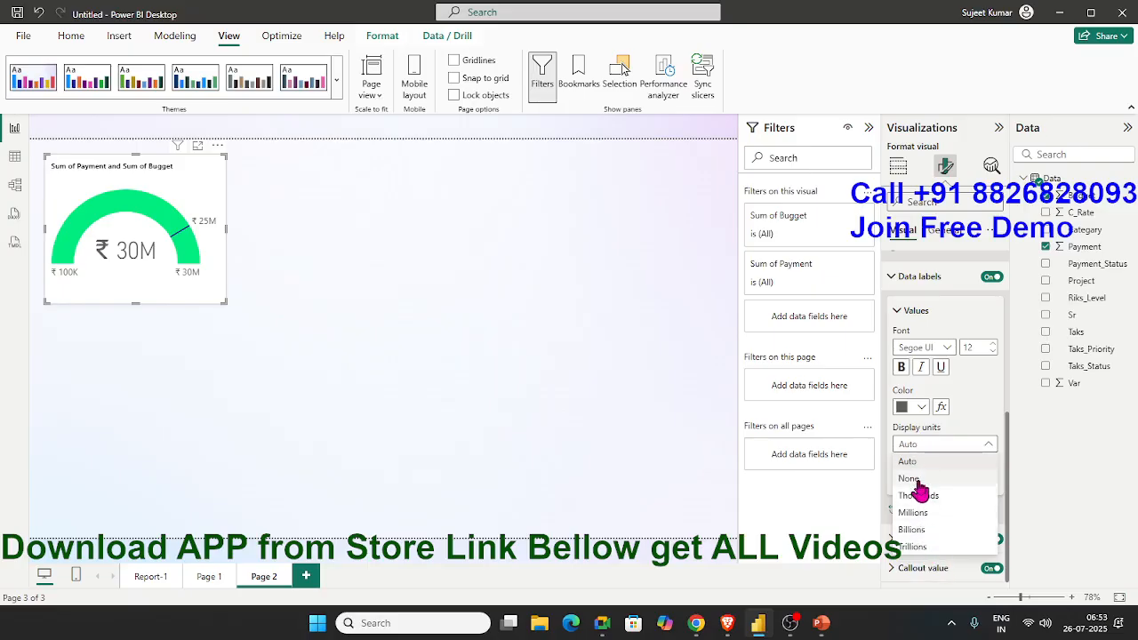
pyautogui.click(911, 480)
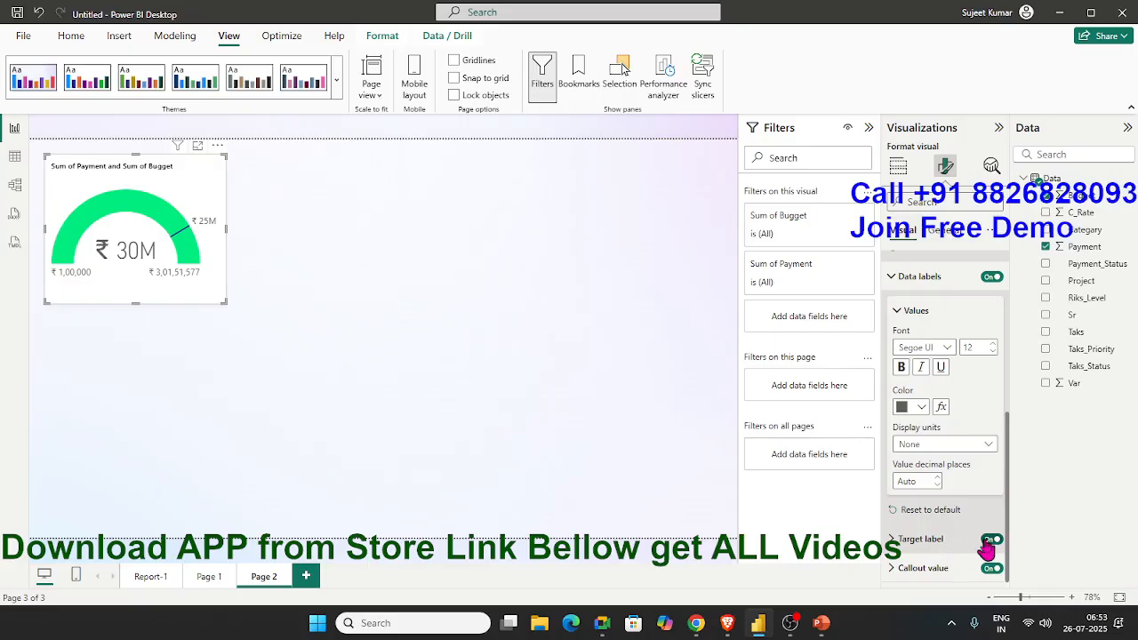
# Try the gauge without its target label, restore the label, and make its value bold
pyautogui.moveTo(211, 231)
pyautogui.click(921, 539)
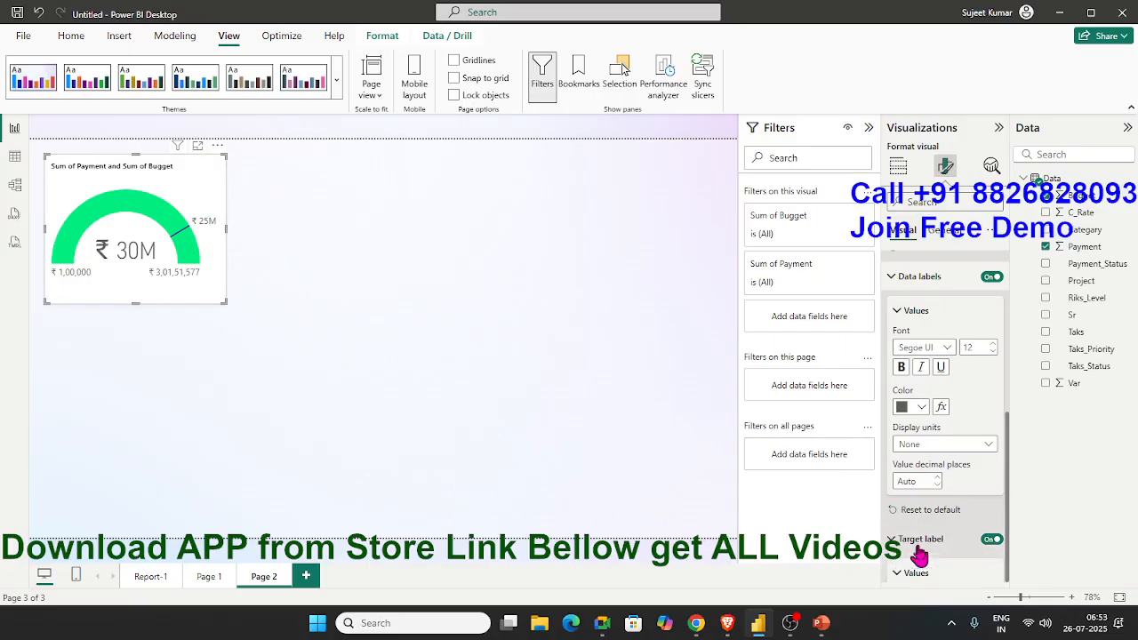
pyautogui.click(994, 312)
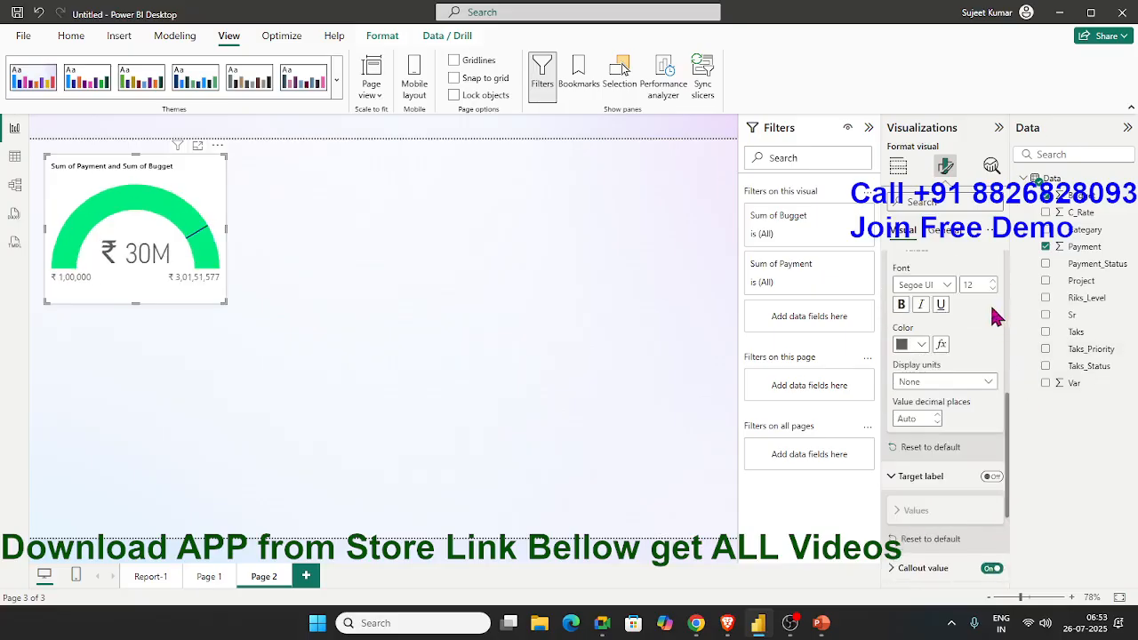
pyautogui.scroll(2, 998, 334)
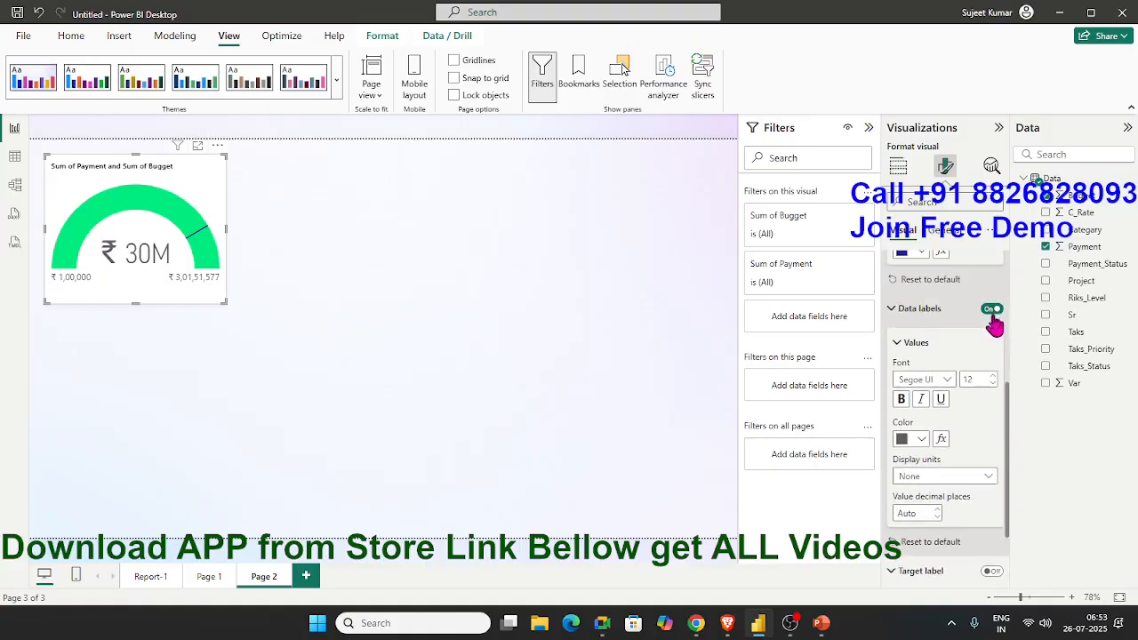
pyautogui.scroll(1, 988, 353)
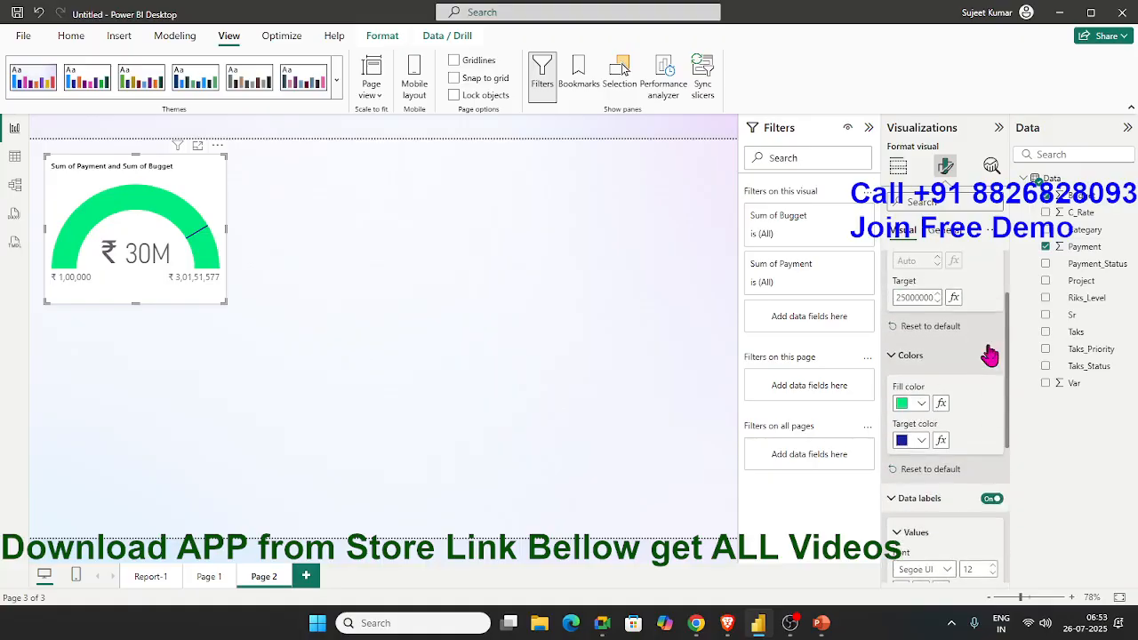
pyautogui.scroll(-3, 988, 355)
pyautogui.click(992, 477)
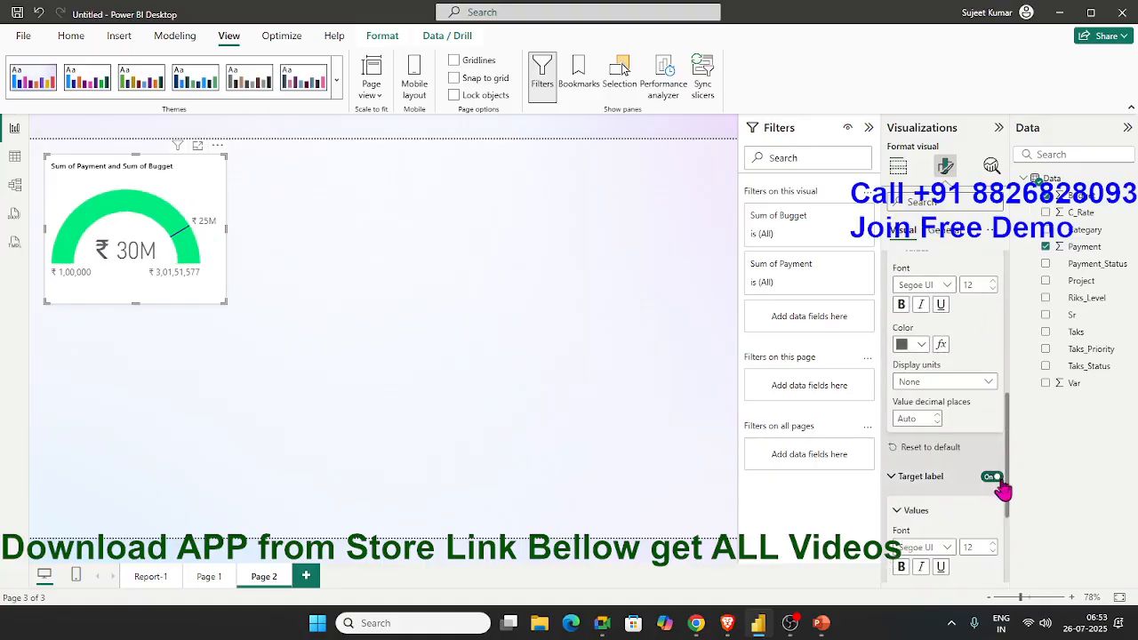
pyautogui.click(916, 510)
pyautogui.click(903, 397)
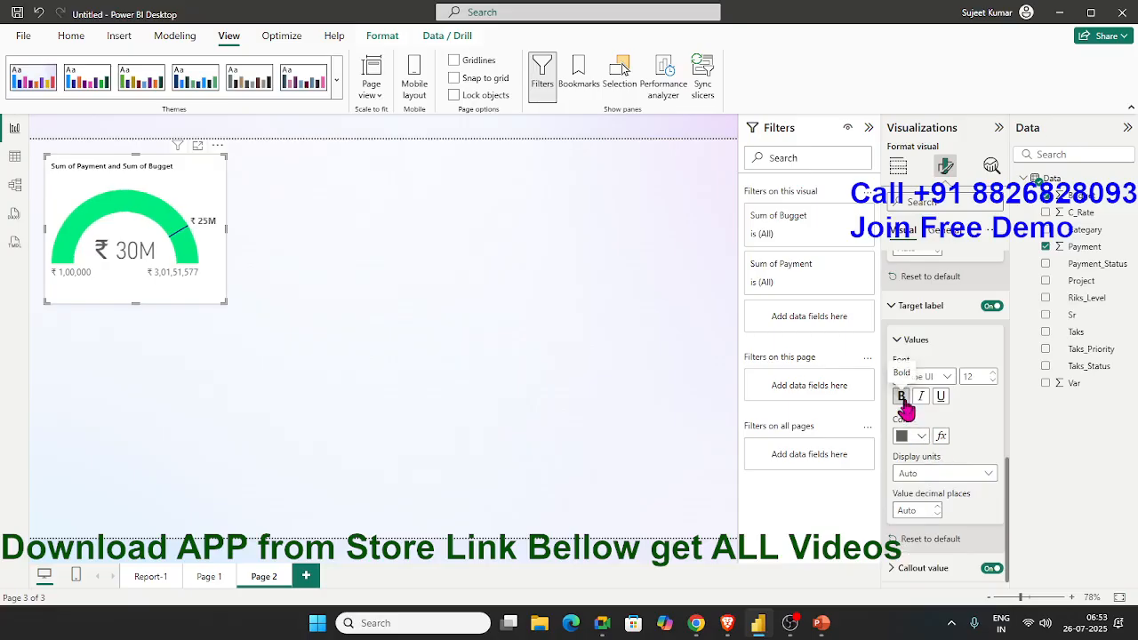
# Make the gauge's callout value bold and deselect the visual
pyautogui.click(922, 574)
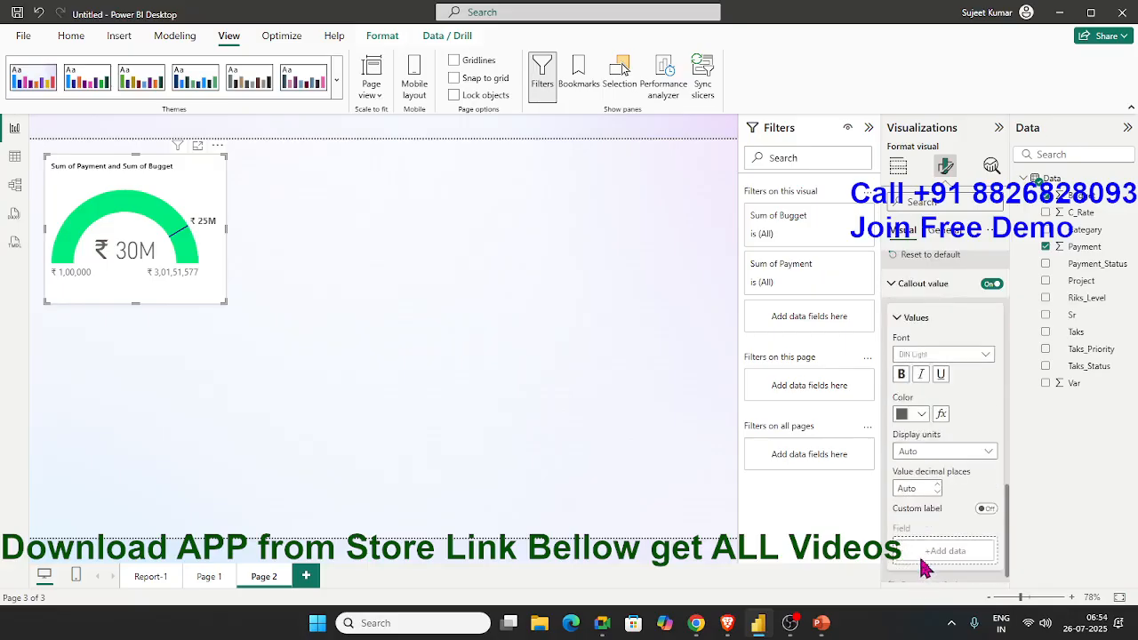
pyautogui.click(901, 374)
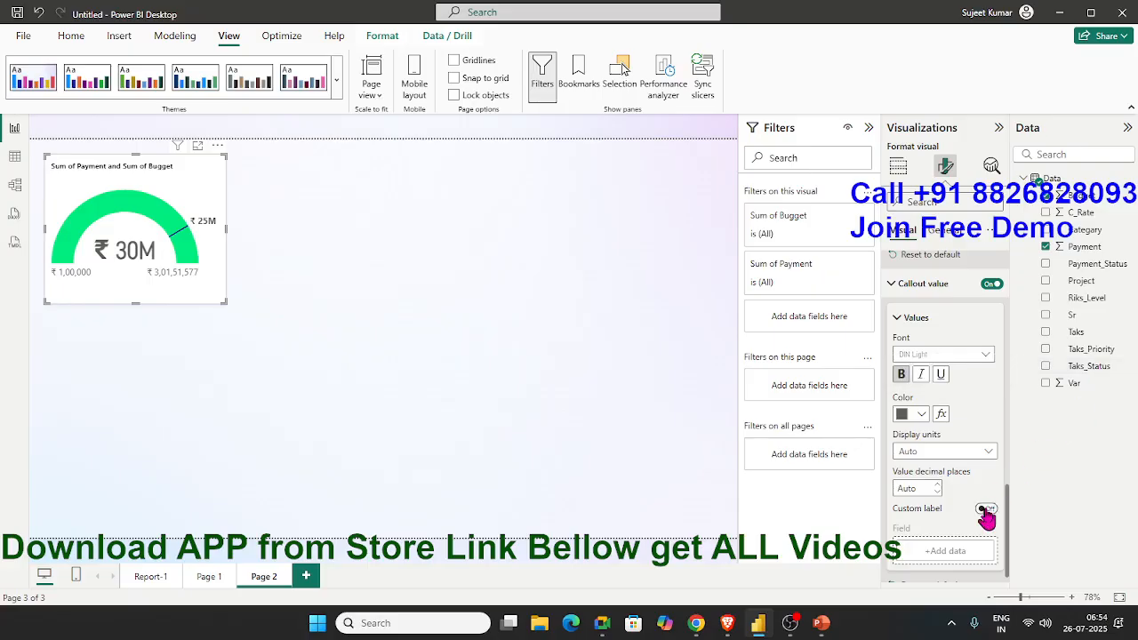
pyautogui.click(474, 377)
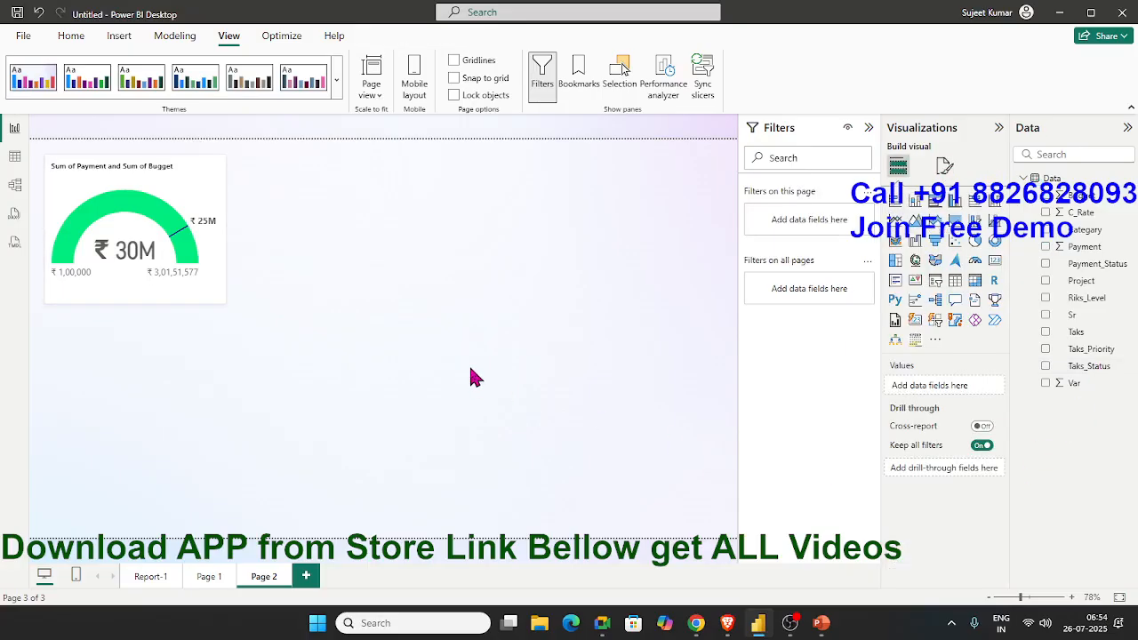
pyautogui.click(216, 301)
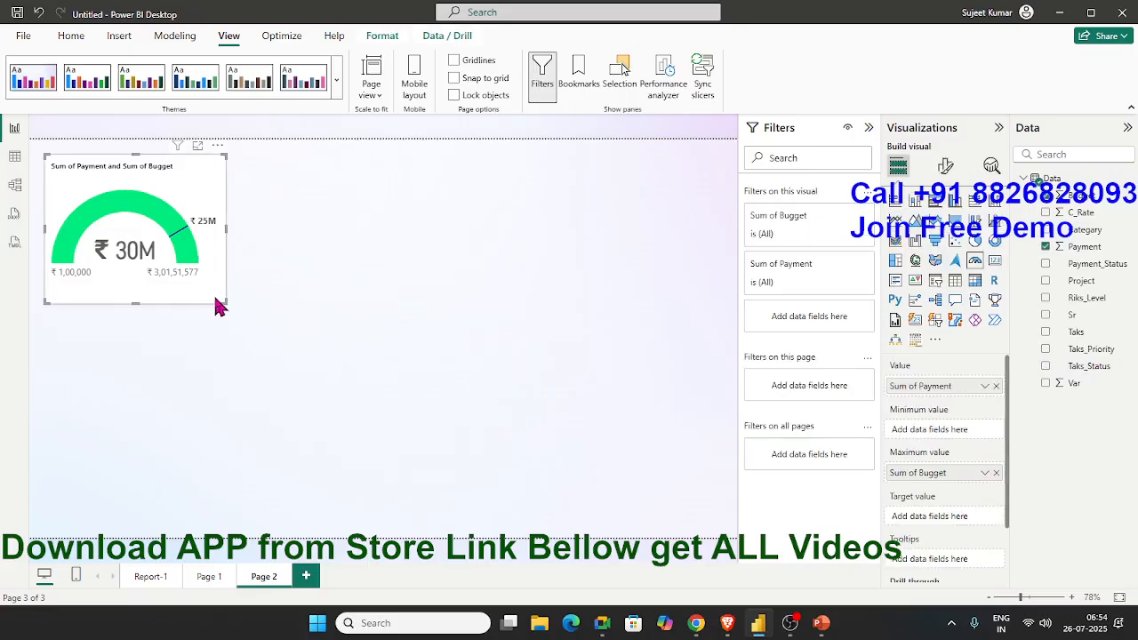
pyautogui.scroll(-2, 950, 480)
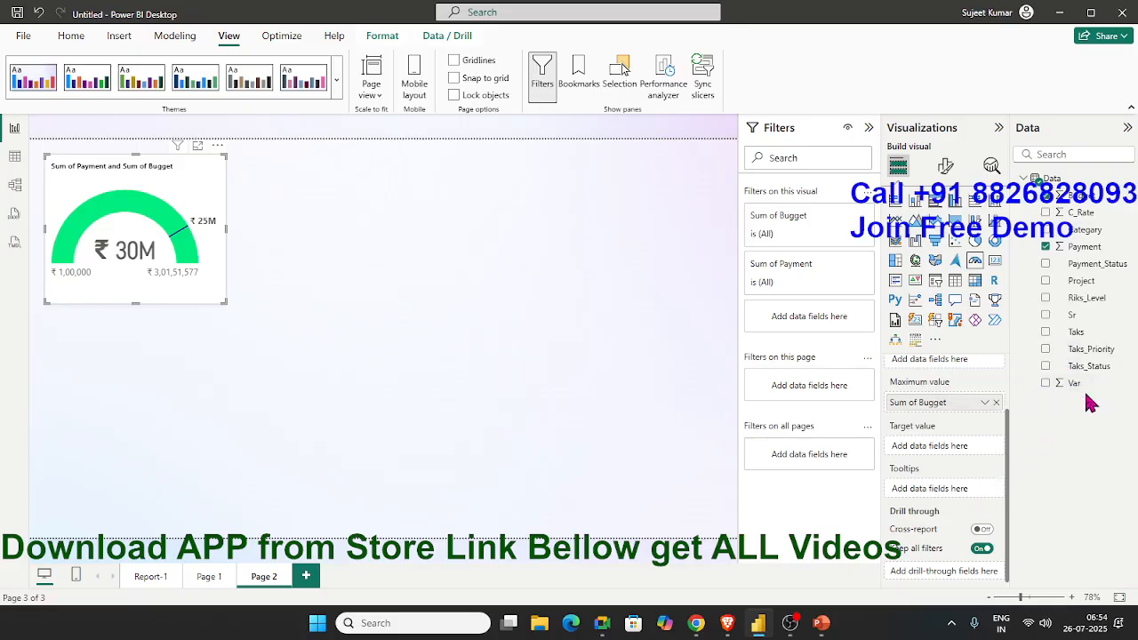
pyautogui.click(298, 384)
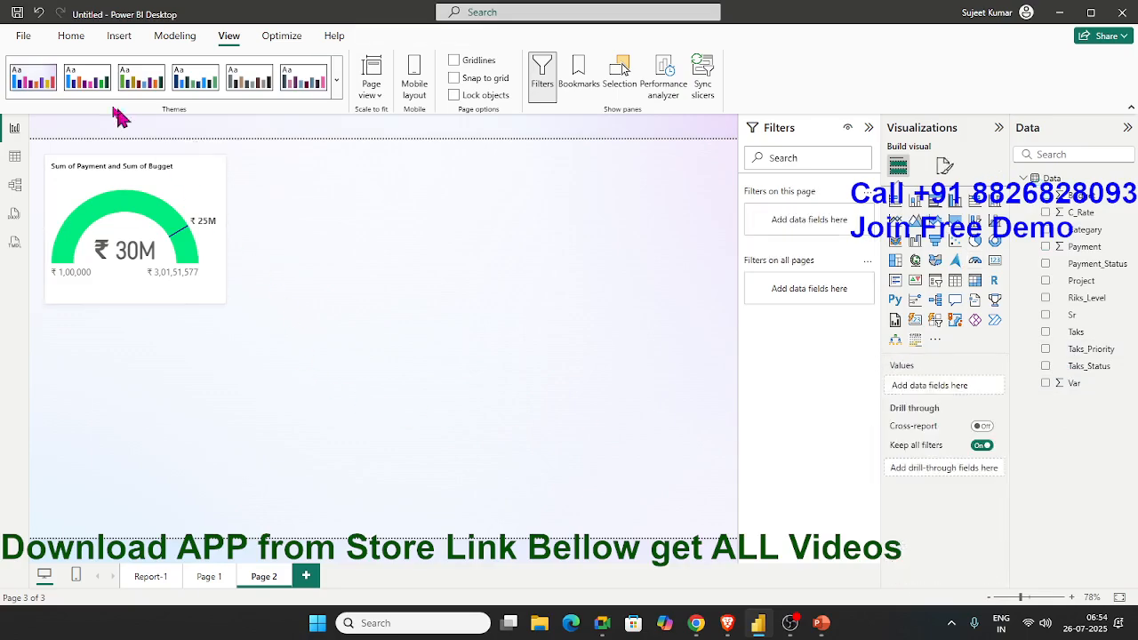
# Create a new measure in the Data table and name it Payment %
pyautogui.click(71, 38)
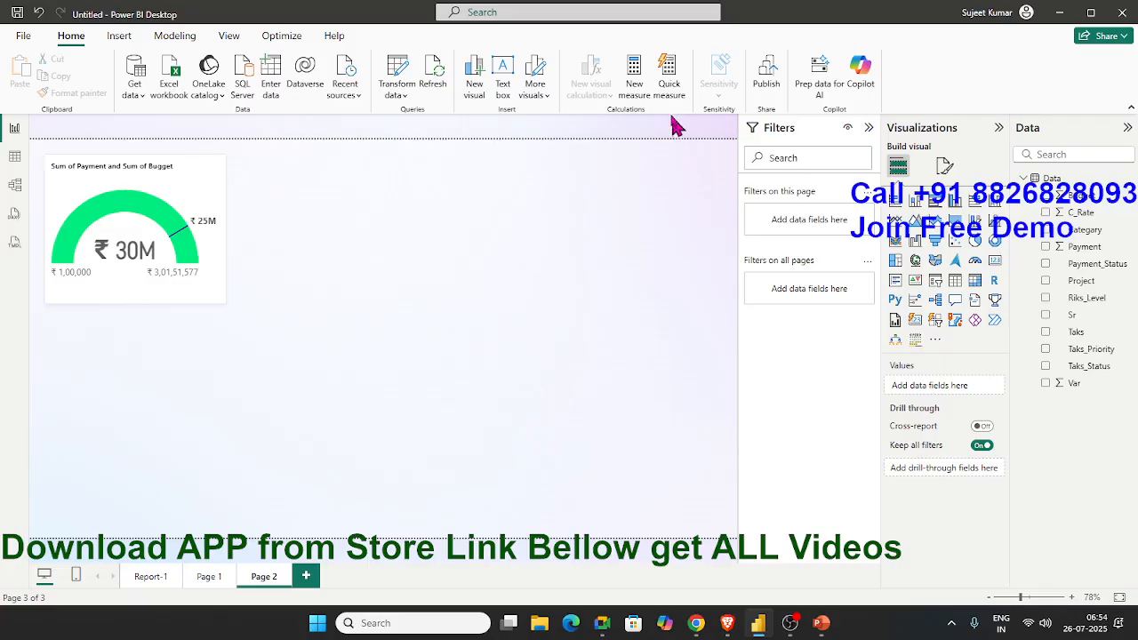
pyautogui.click(645, 104)
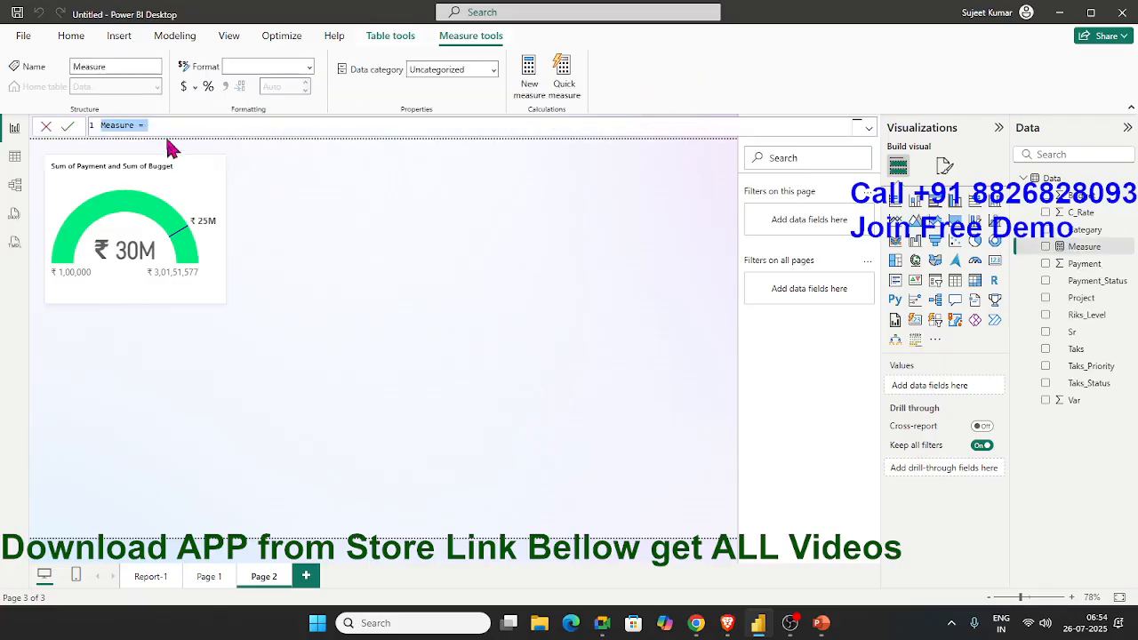
pyautogui.doubleClick(117, 125)
pyautogui.press('BackSpace')
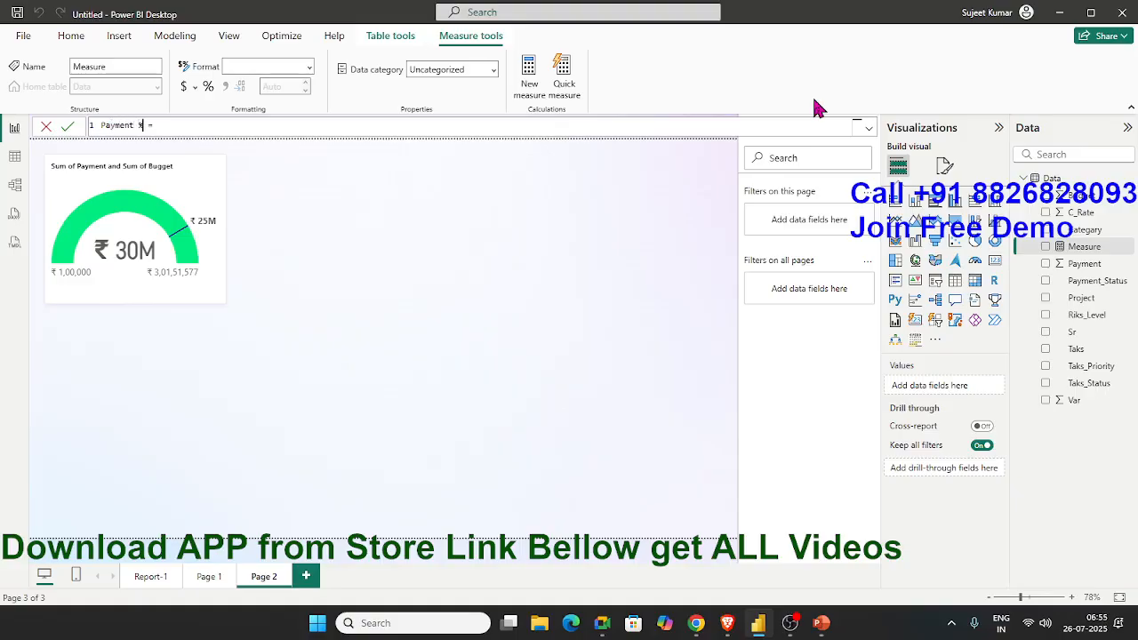
# Begin the Payment % formula with SUM of the Data[Payment] column
pyautogui.write('sum')
pyautogui.press('Tab')
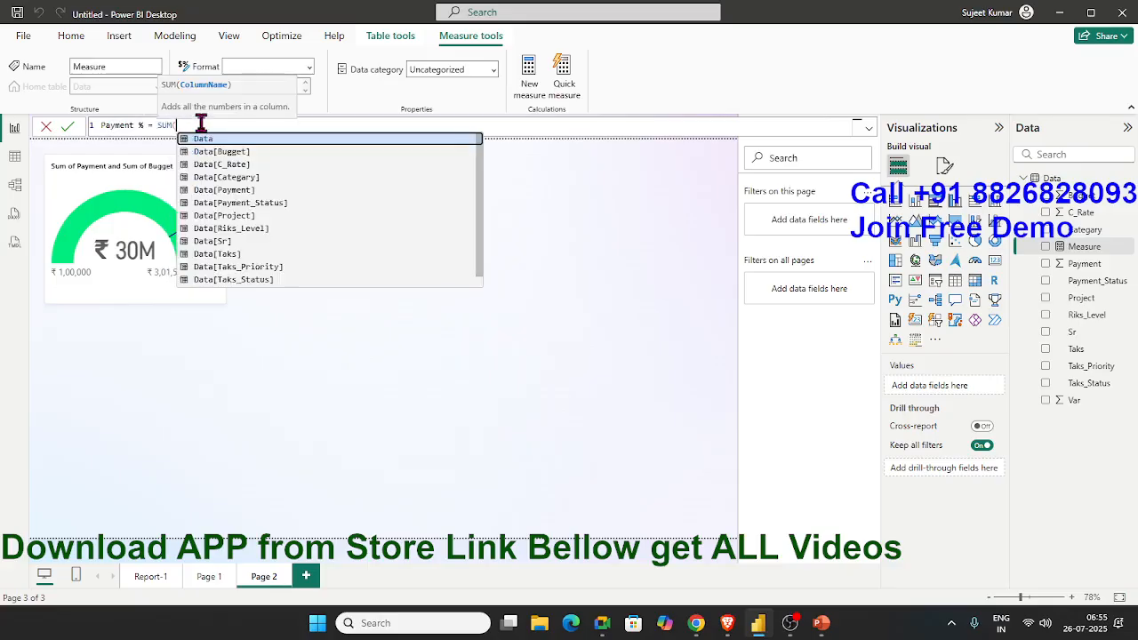
pyautogui.press('Down')
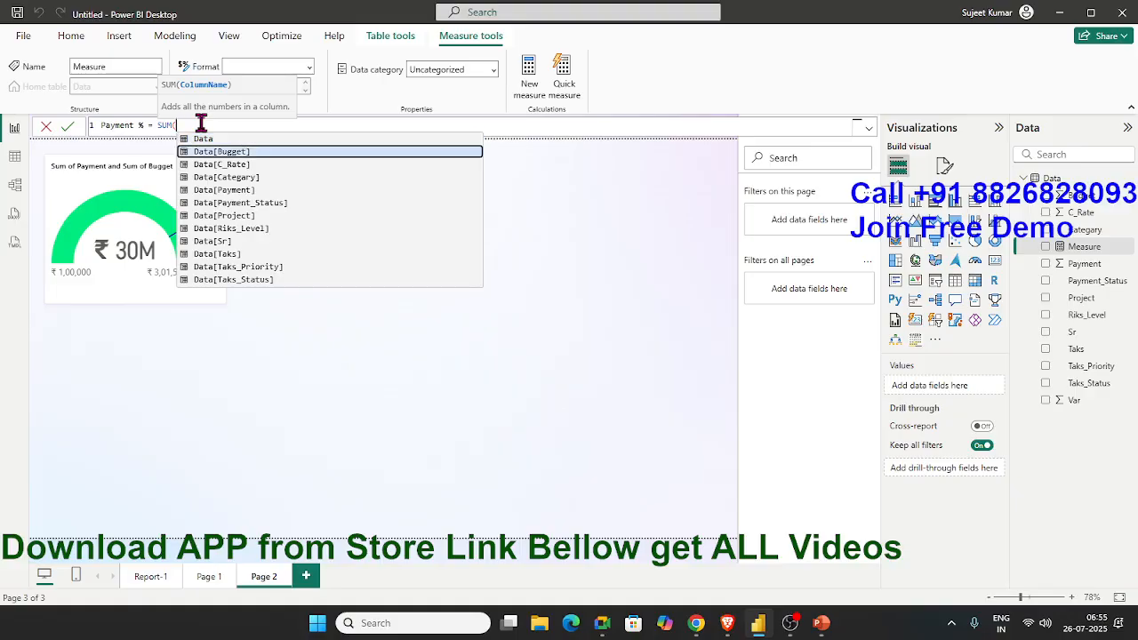
pyautogui.press('Down')
pyautogui.press('Down')
pyautogui.press('Down')
pyautogui.press('Down')
pyautogui.press('Up')
pyautogui.press('Tab')
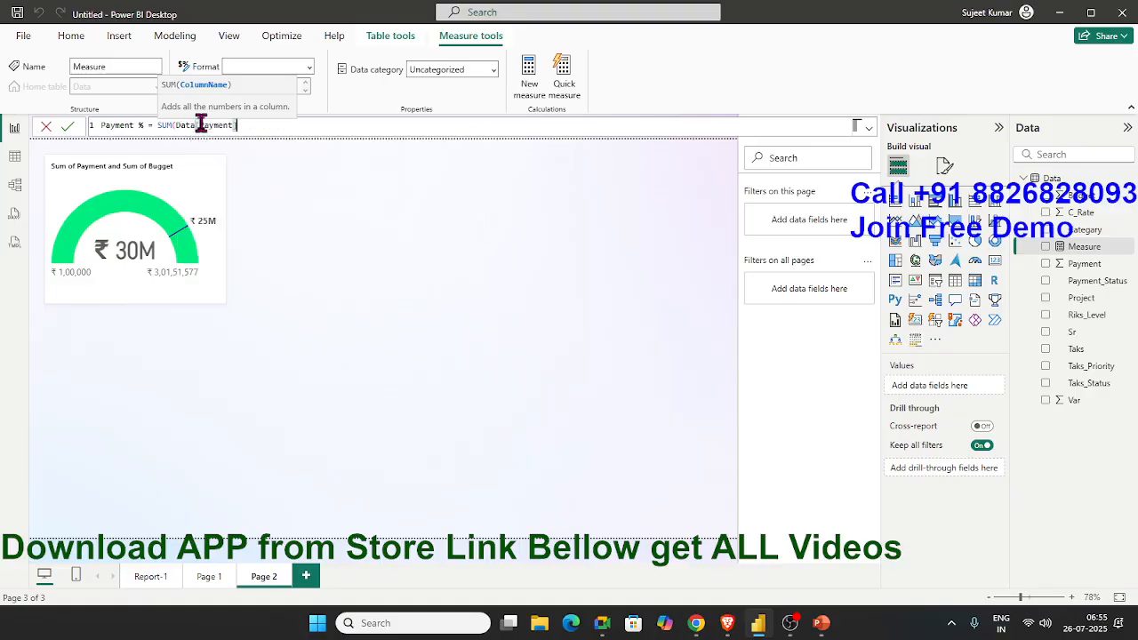
# Divide the payment sum by SUM(Data[Bugget]) and commit the Payment % measure
pyautogui.write(')/')
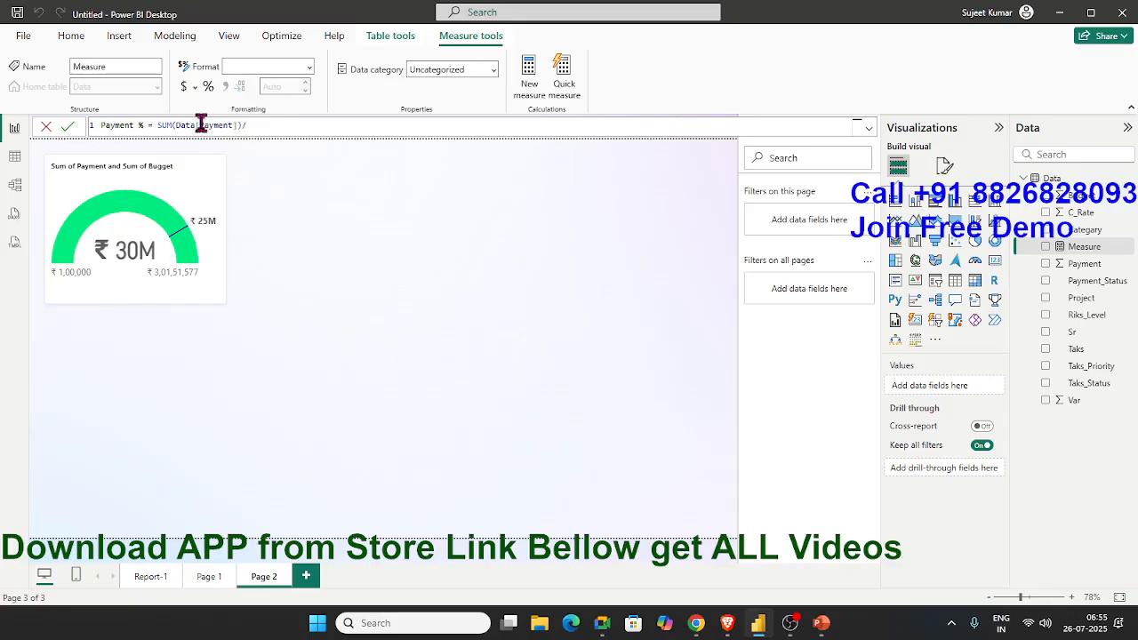
pyautogui.write('sum')
pyautogui.press('Tab')
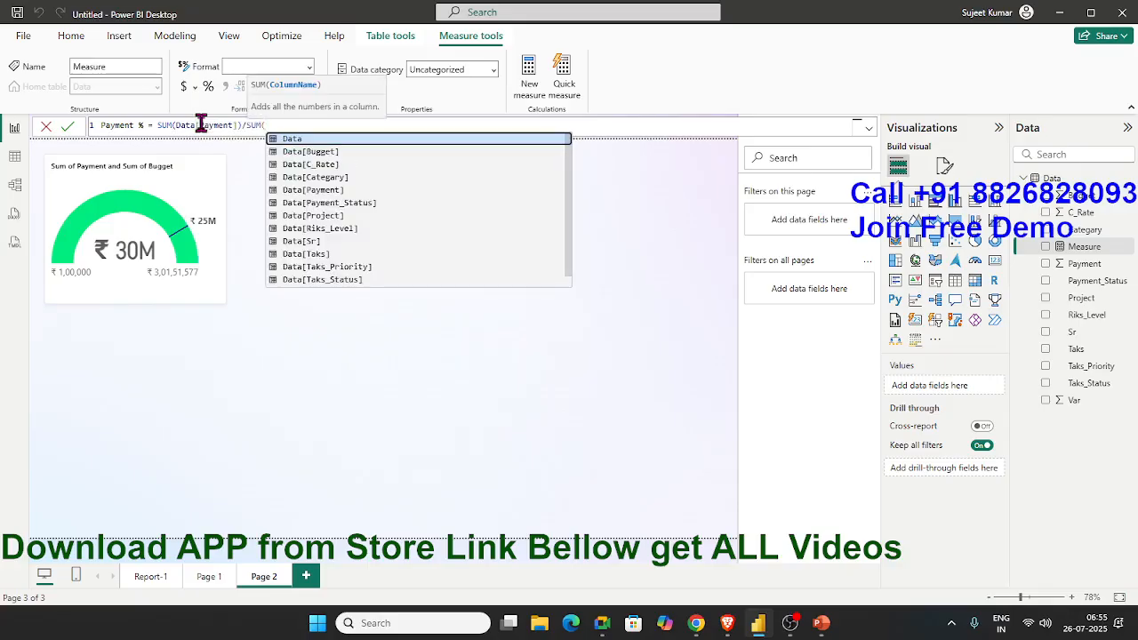
pyautogui.press('Down')
pyautogui.press('Down')
pyautogui.press('Down')
pyautogui.press('Up')
pyautogui.press('Up')
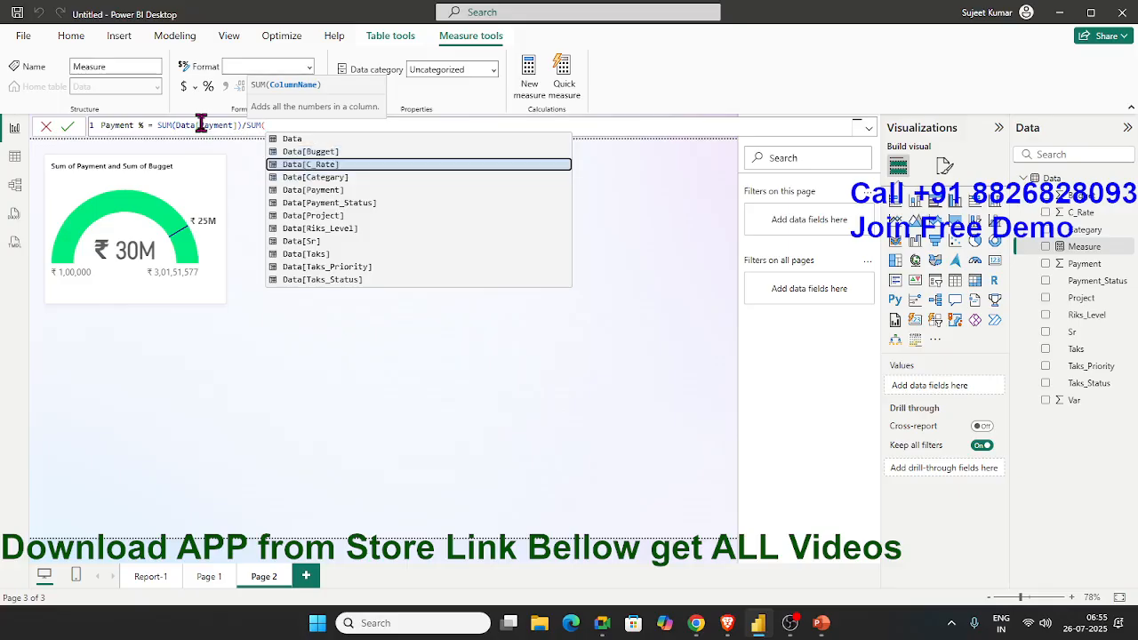
pyautogui.press('Tab')
pyautogui.write(')')
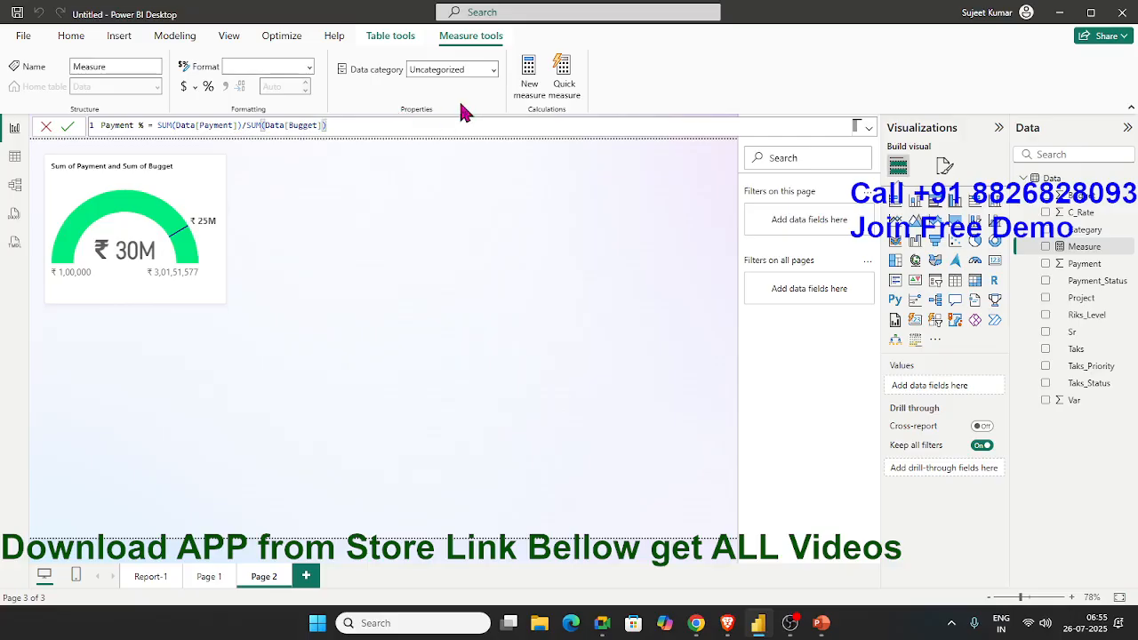
pyautogui.press('Return')
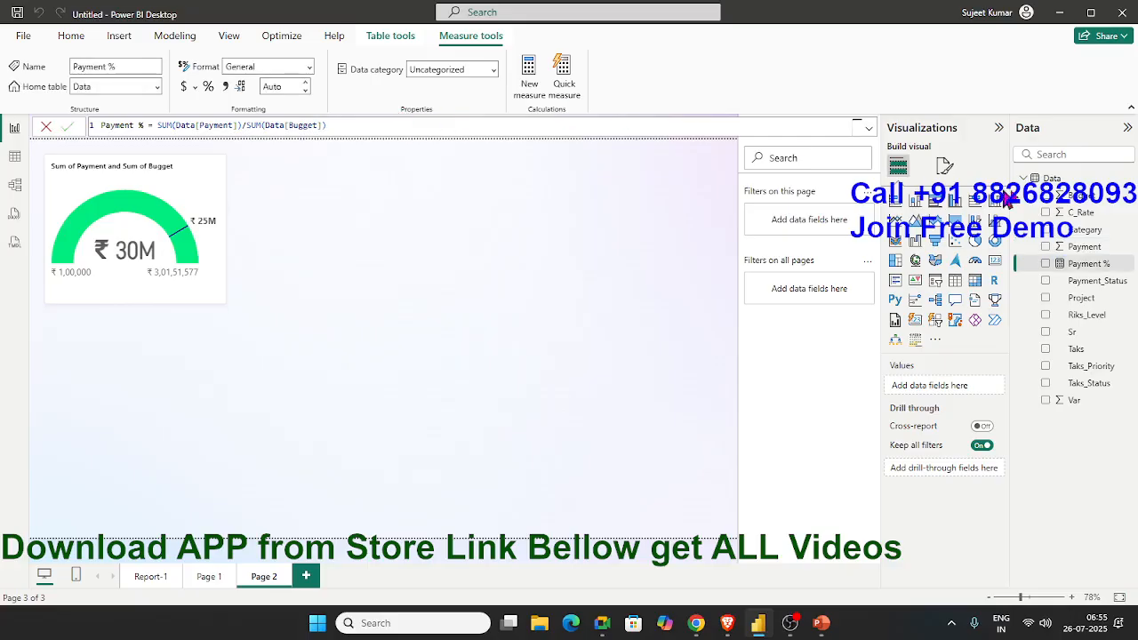
pyautogui.press('ctrl')
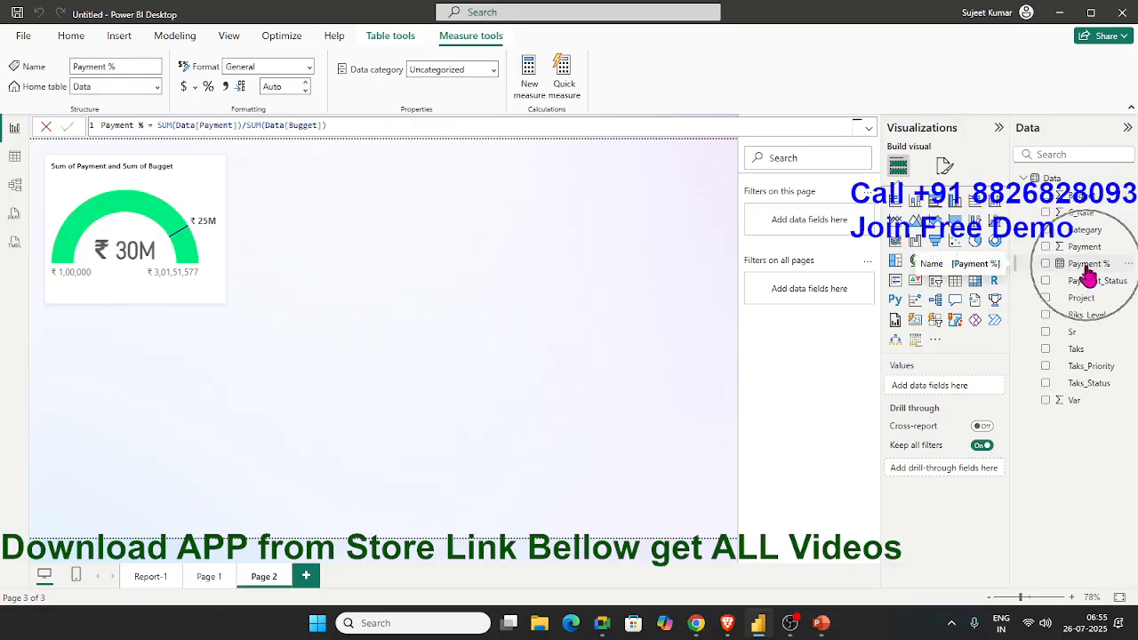
pyautogui.click(121, 36)
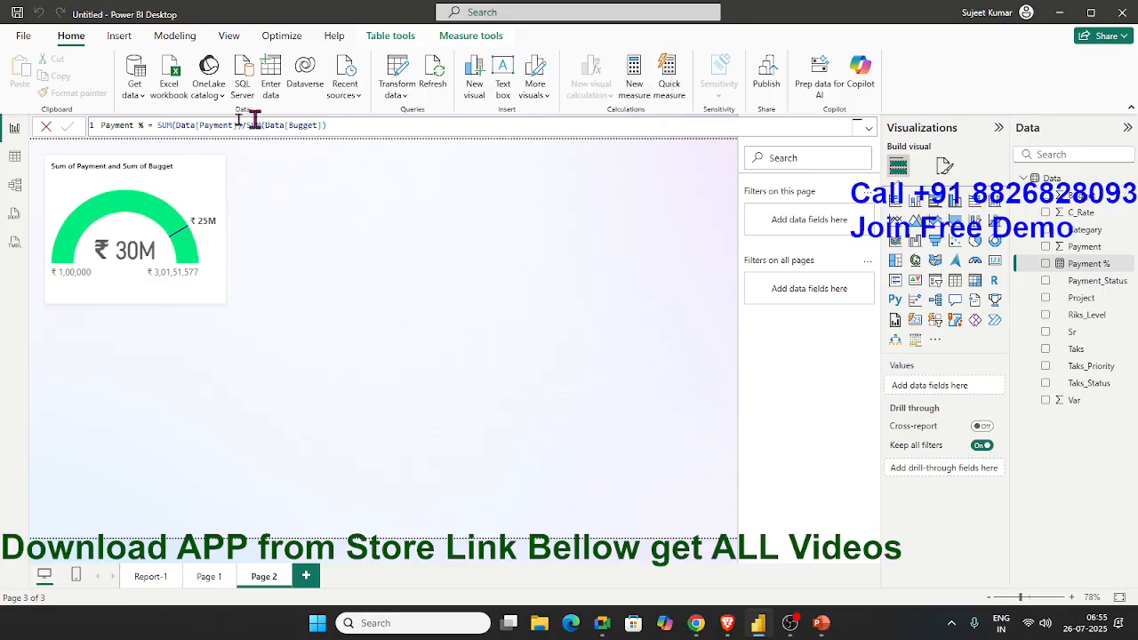
pyautogui.moveTo(146, 126)
pyautogui.mouseDown()
pyautogui.moveTo(93, 127)
pyautogui.moveTo(161, 127)
pyautogui.mouseUp()
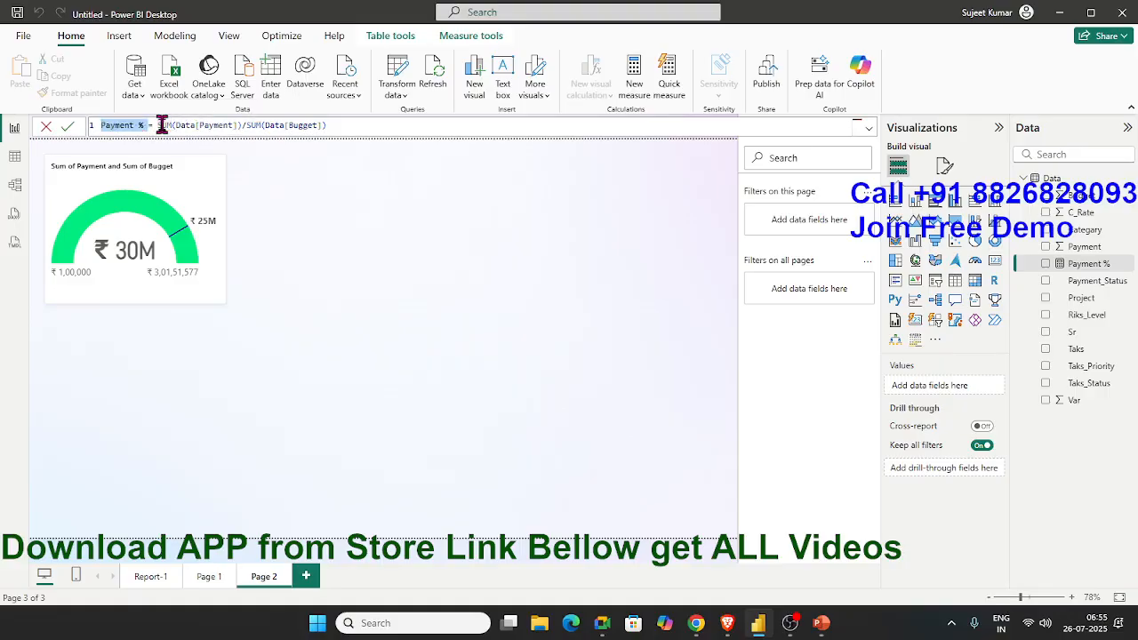
pyautogui.click(158, 125)
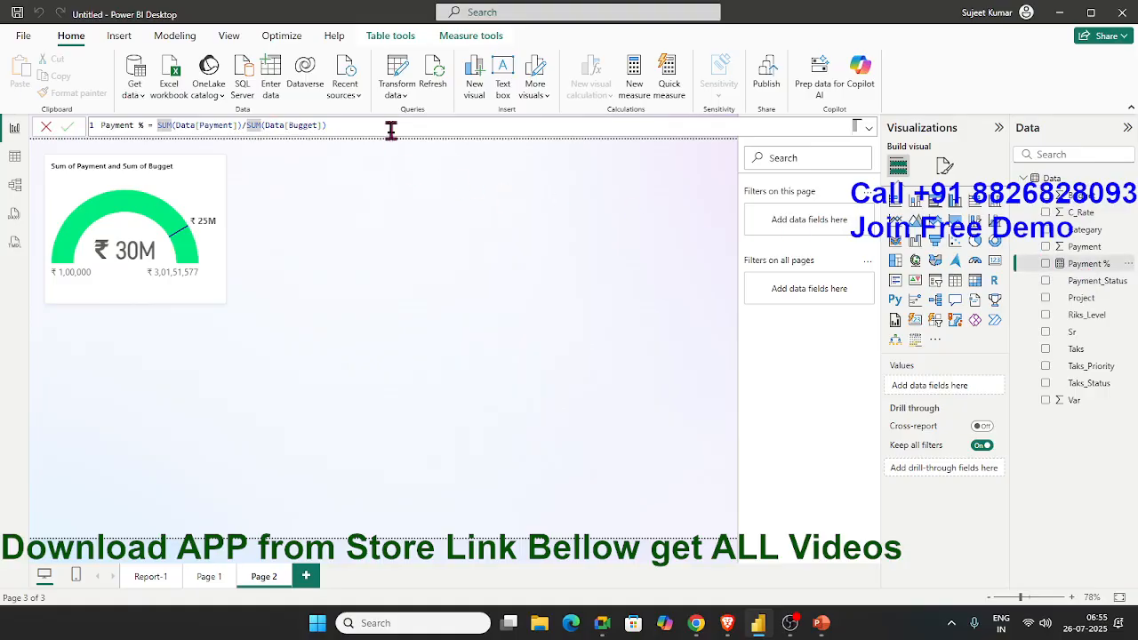
# Format the Payment % measure as a percentage and leave the measure's formula
pyautogui.click(457, 38)
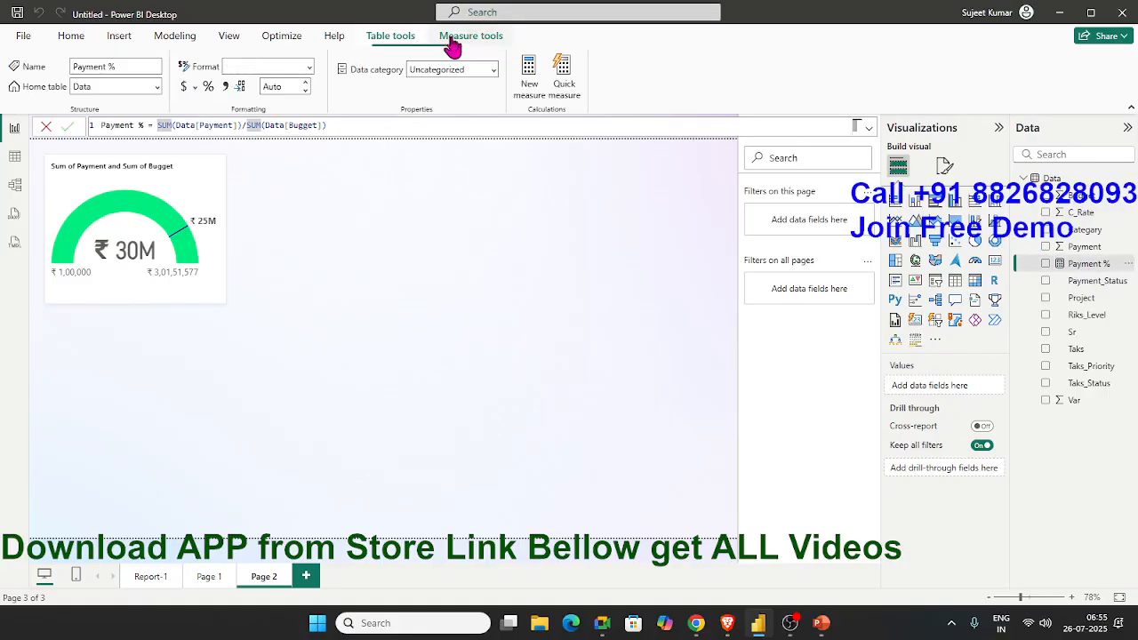
pyautogui.click(210, 87)
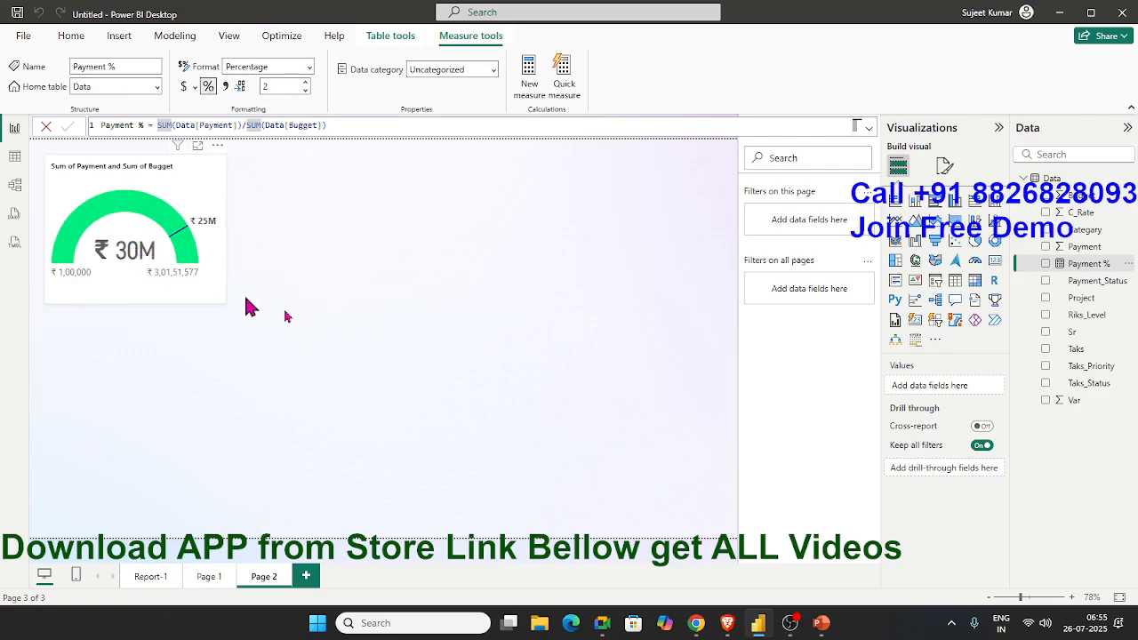
pyautogui.click(391, 343)
# Turn on a custom label for the gauge's callout value and assign the Payment % measure to it
pyautogui.click(225, 299)
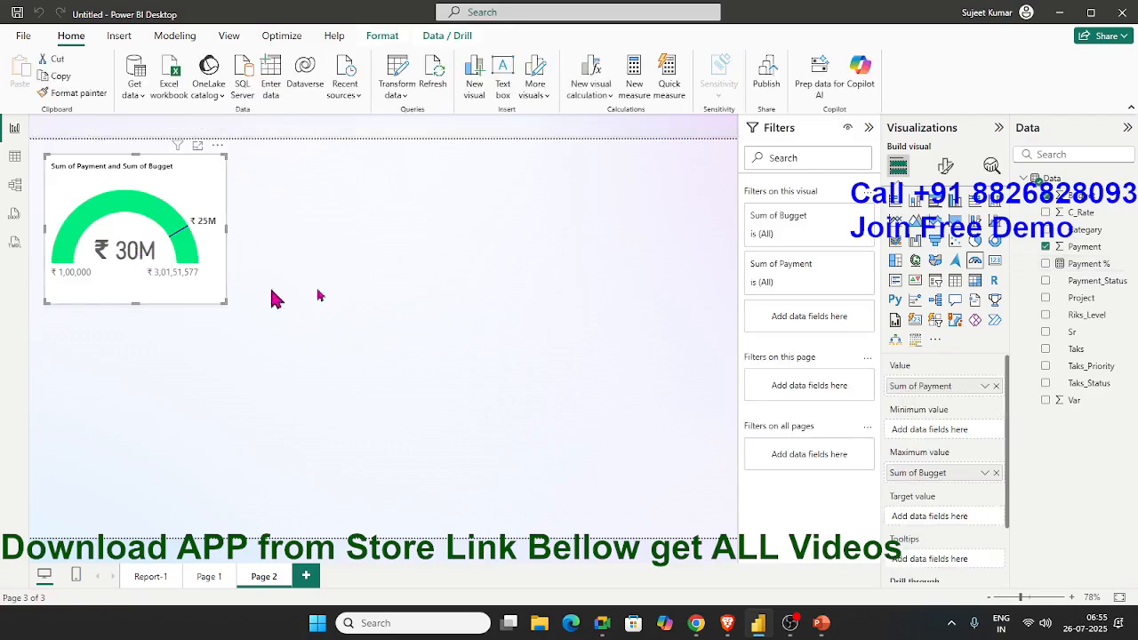
pyautogui.click(945, 167)
pyautogui.click(937, 391)
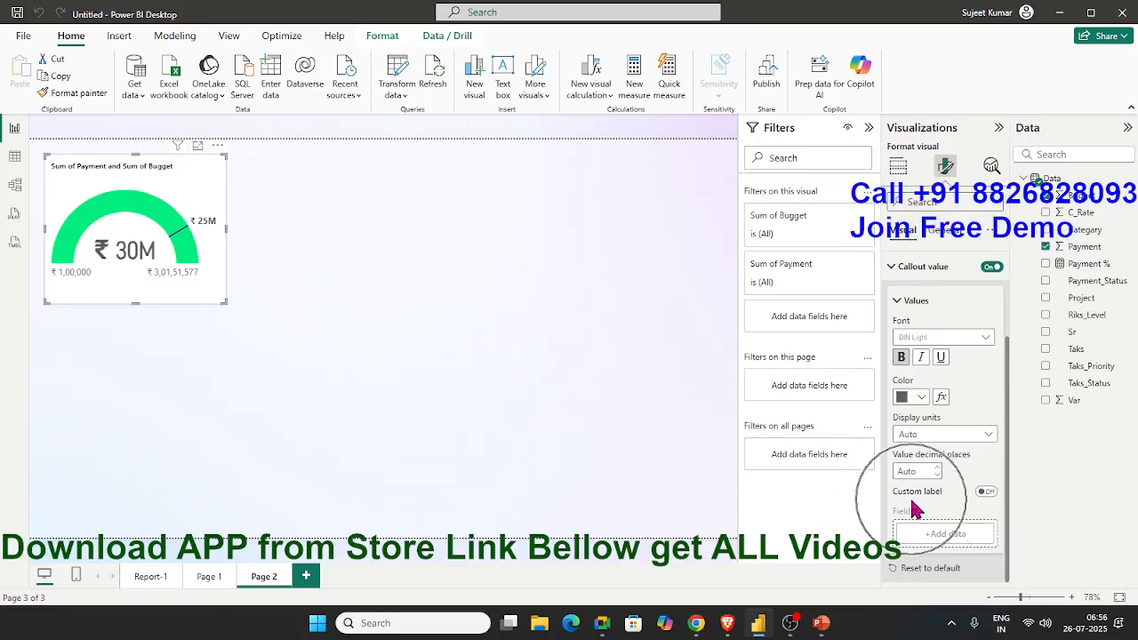
pyautogui.click(986, 492)
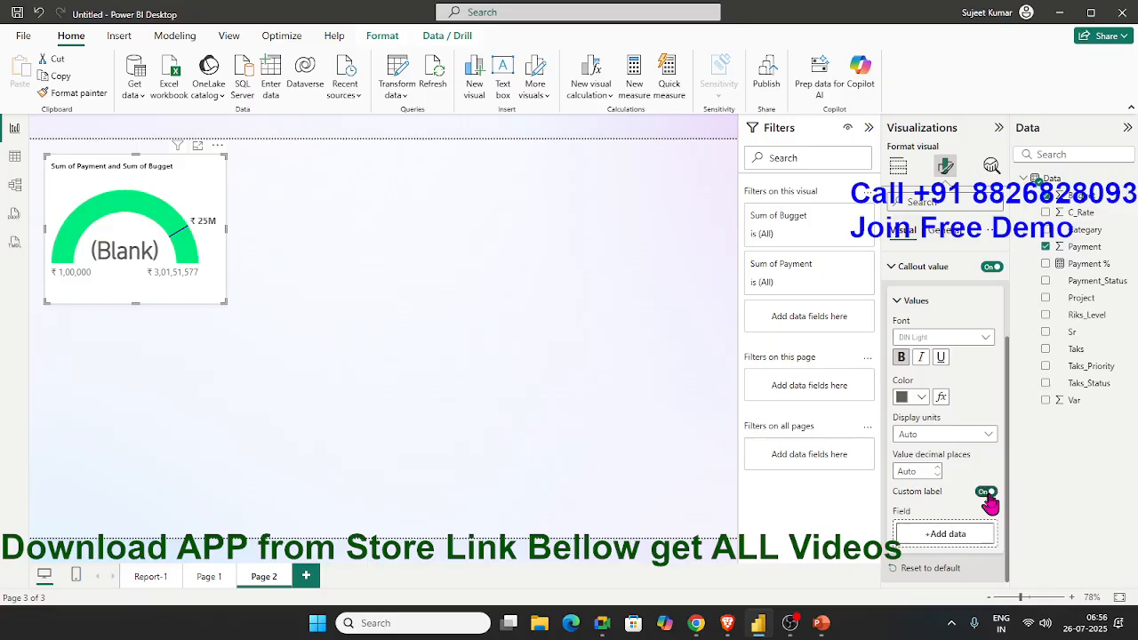
pyautogui.click(956, 536)
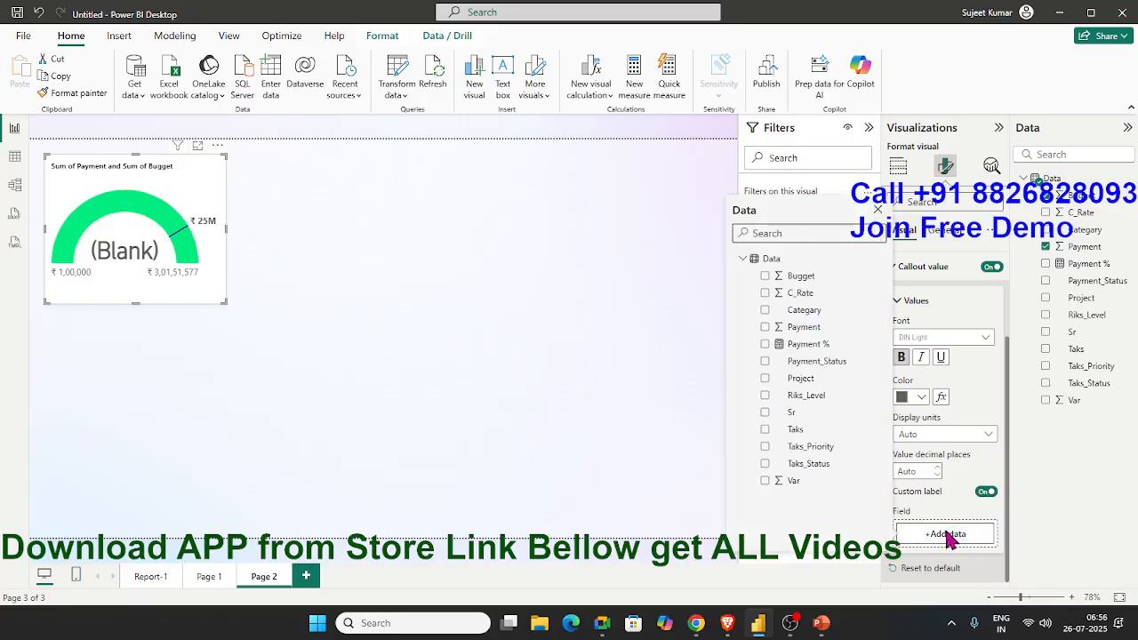
pyautogui.click(764, 346)
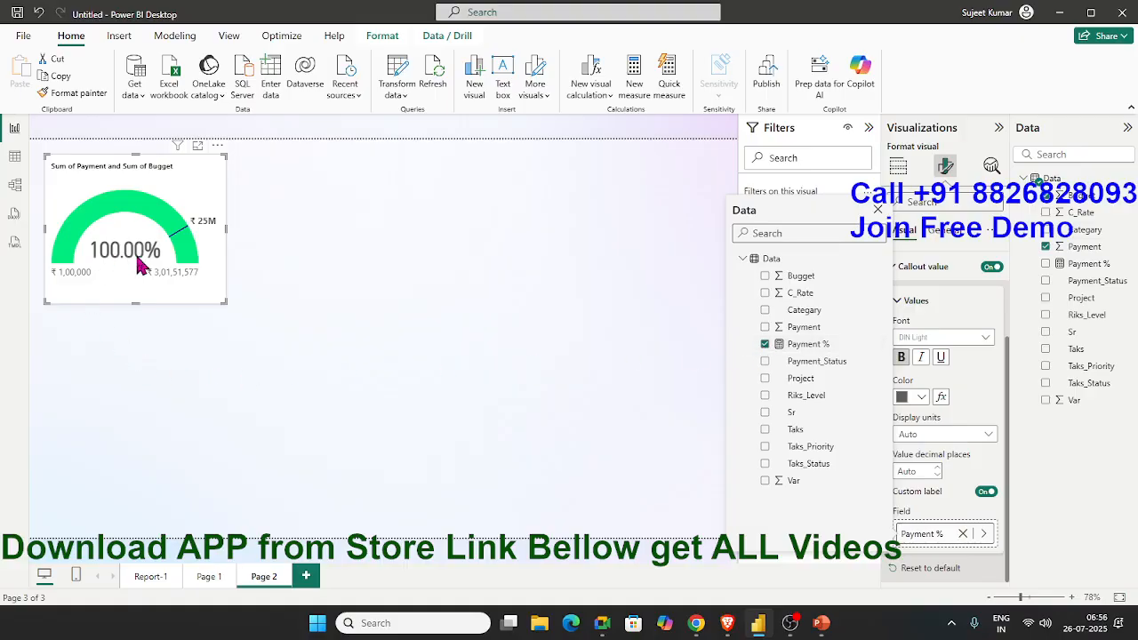
pyautogui.click(178, 384)
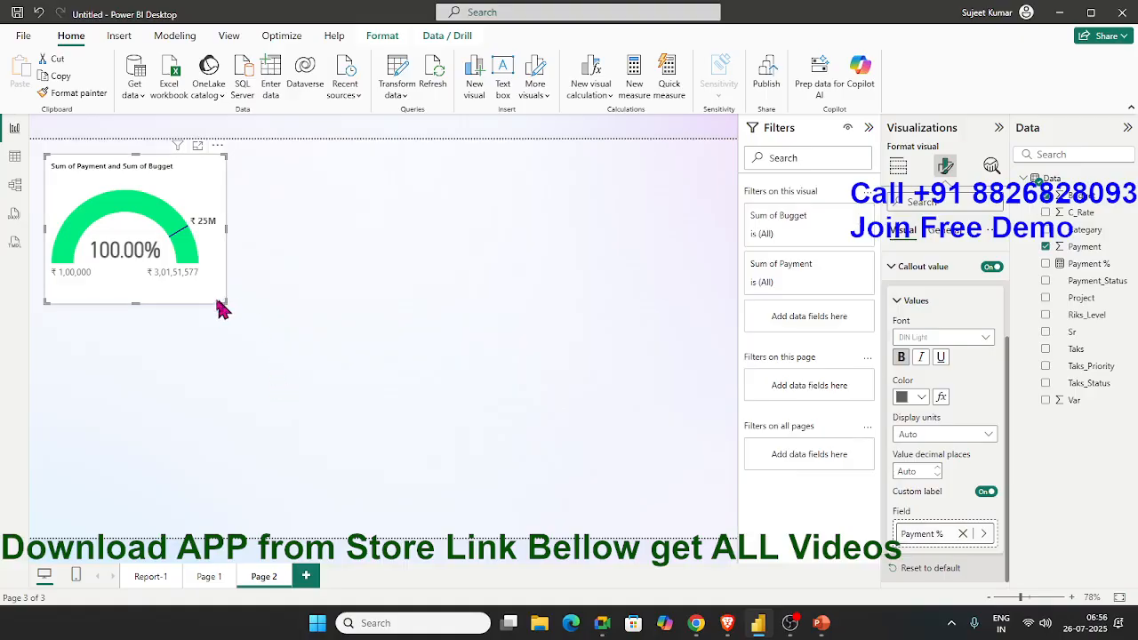
# Shrink the gauge slightly in width and height, keeping its upper-left corner in place, and deselect it
pyautogui.moveTo(221, 303); pyautogui.dragTo(190, 283)
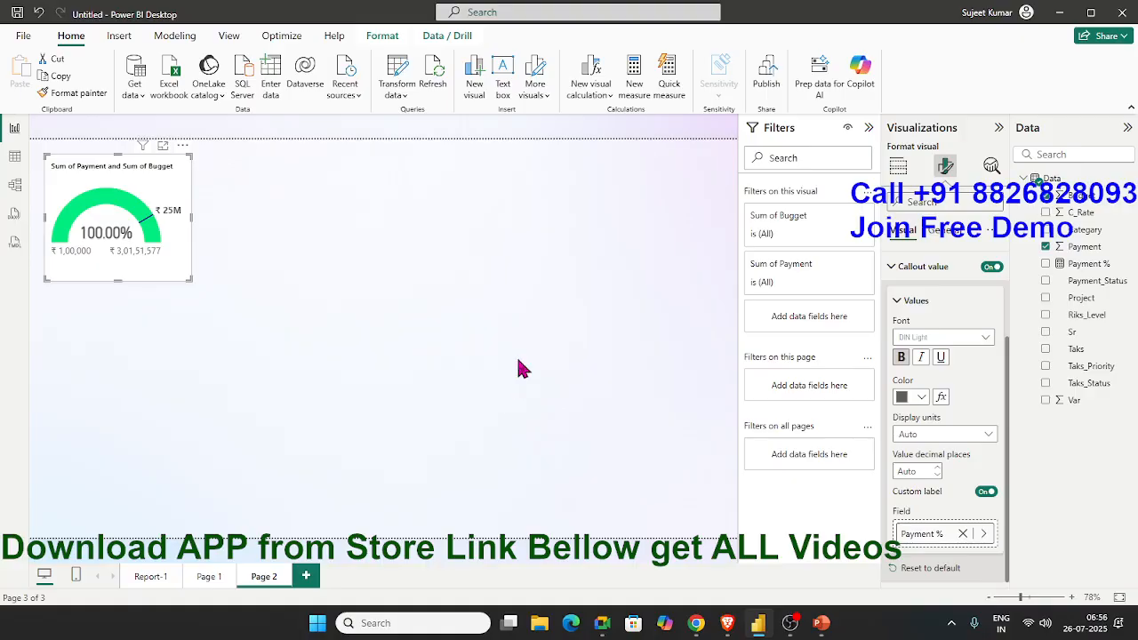
pyautogui.click(898, 166)
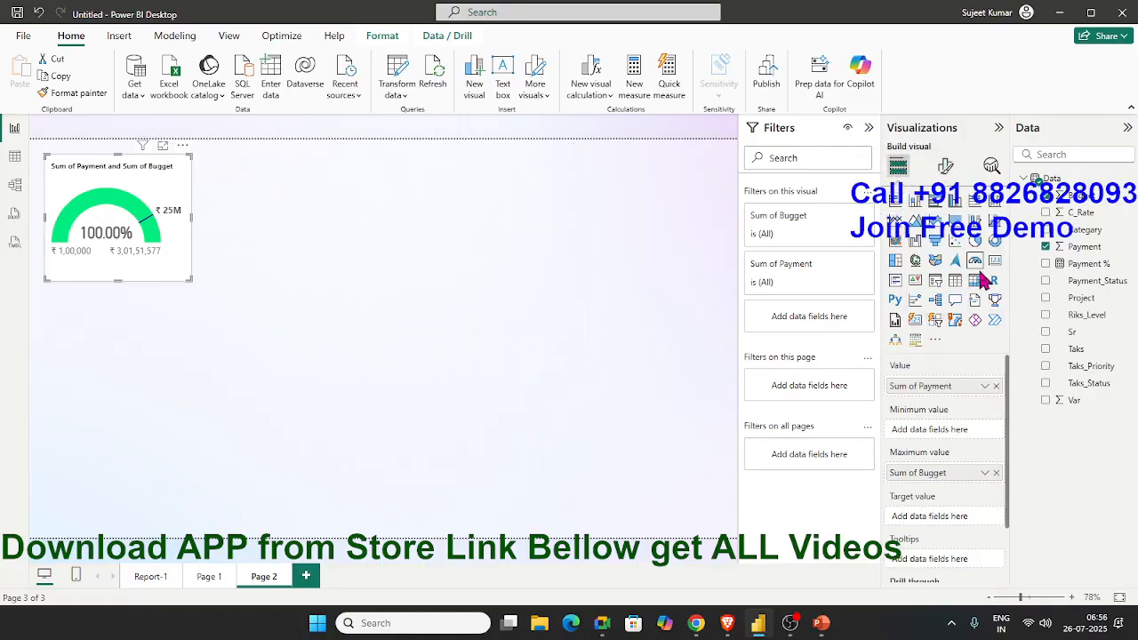
pyautogui.click(283, 336)
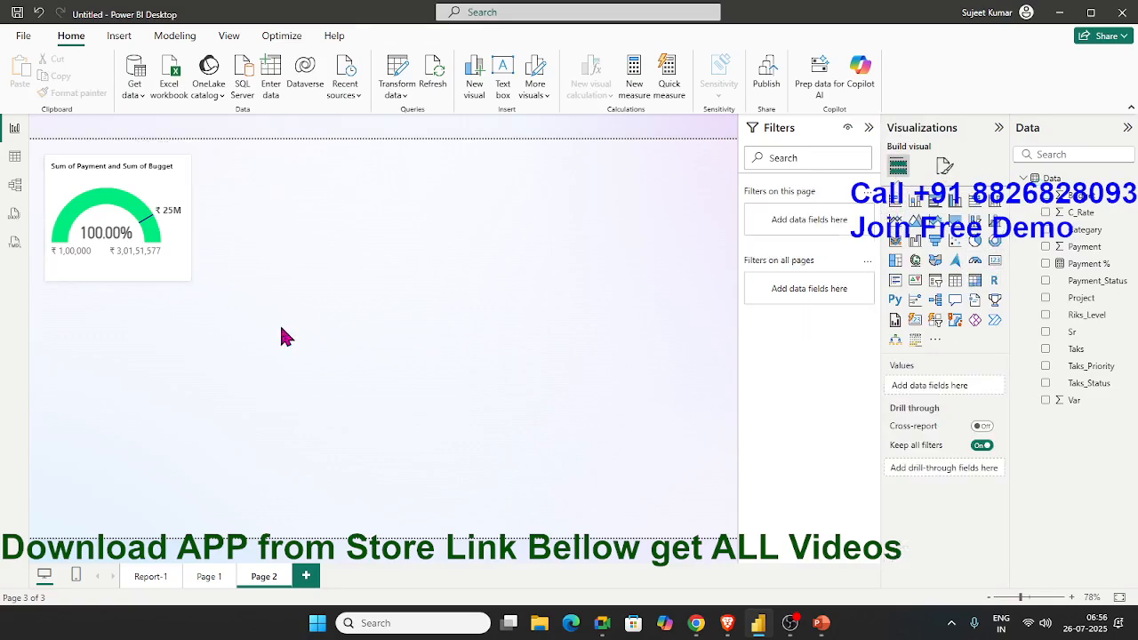
# Add an empty card visual and place it just to the right of the gauge, aligned with its upper edge
pyautogui.moveTo(226, 163); pyautogui.dragTo(369, 271)
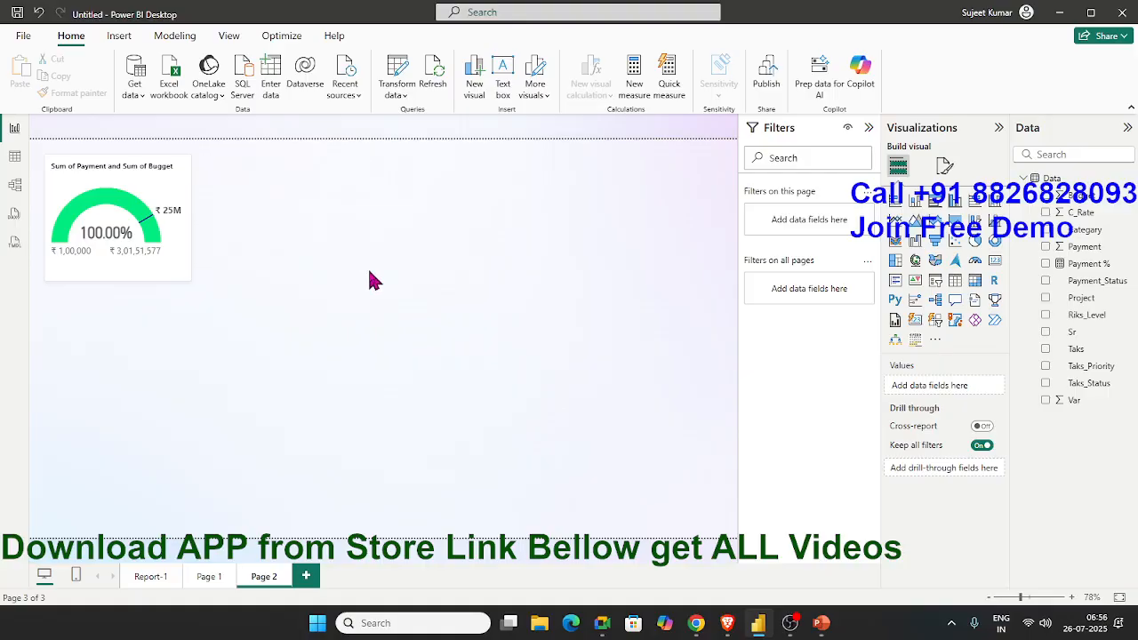
pyautogui.click(994, 265)
pyautogui.moveTo(127, 386); pyautogui.dragTo(300, 245)
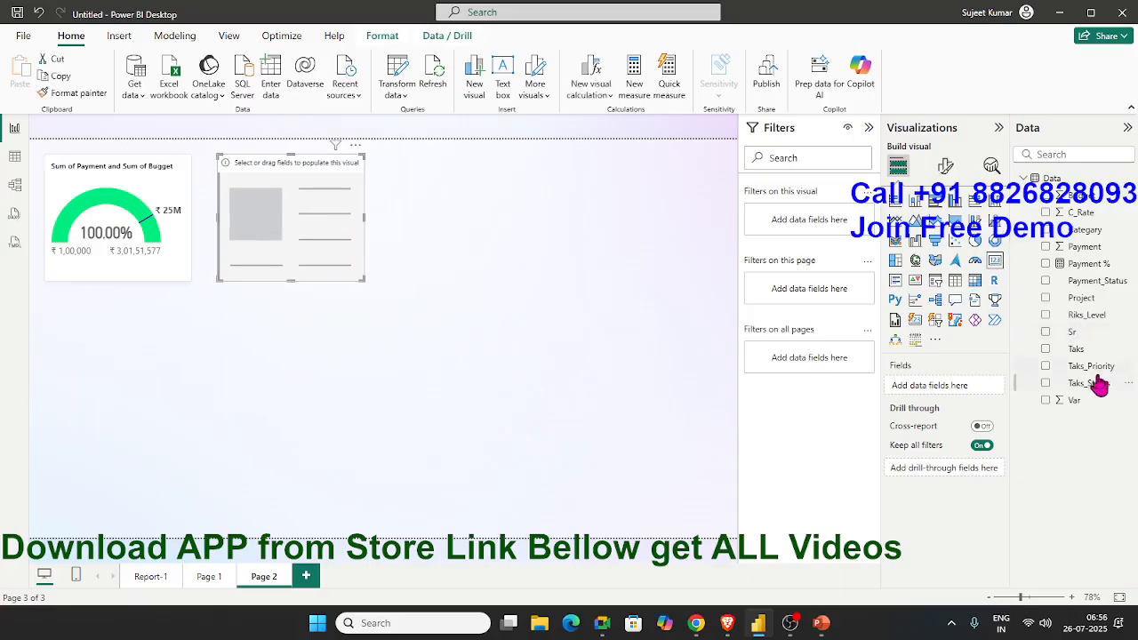